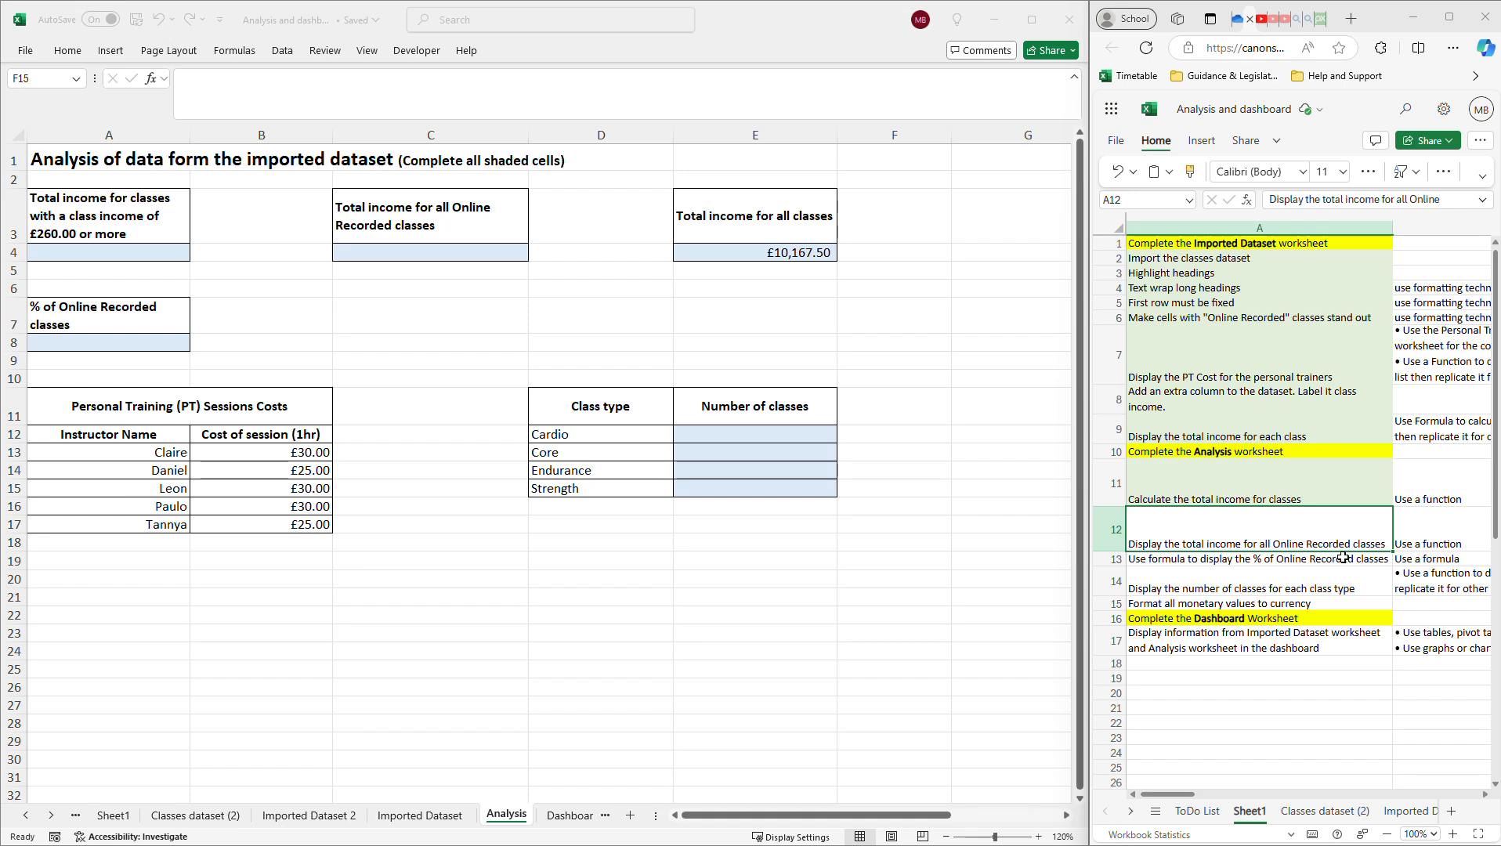
Review the Online Recorded income task and insert a SUMIF function into C4.
{"action": "left_click", "coordinate": [1277, 487]}
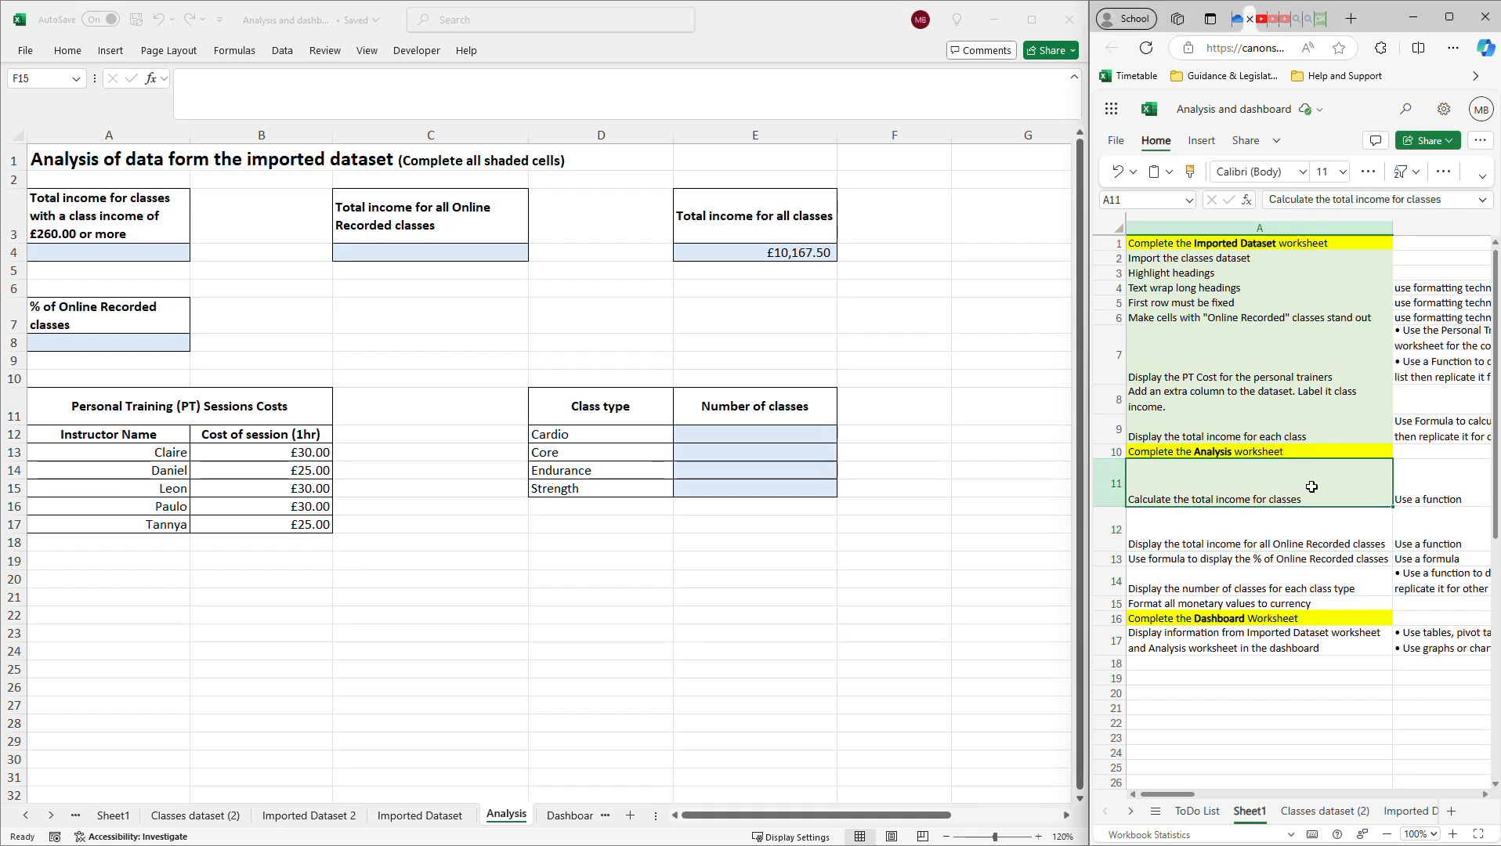
{"action": "left_click", "coordinate": [1228, 532]}
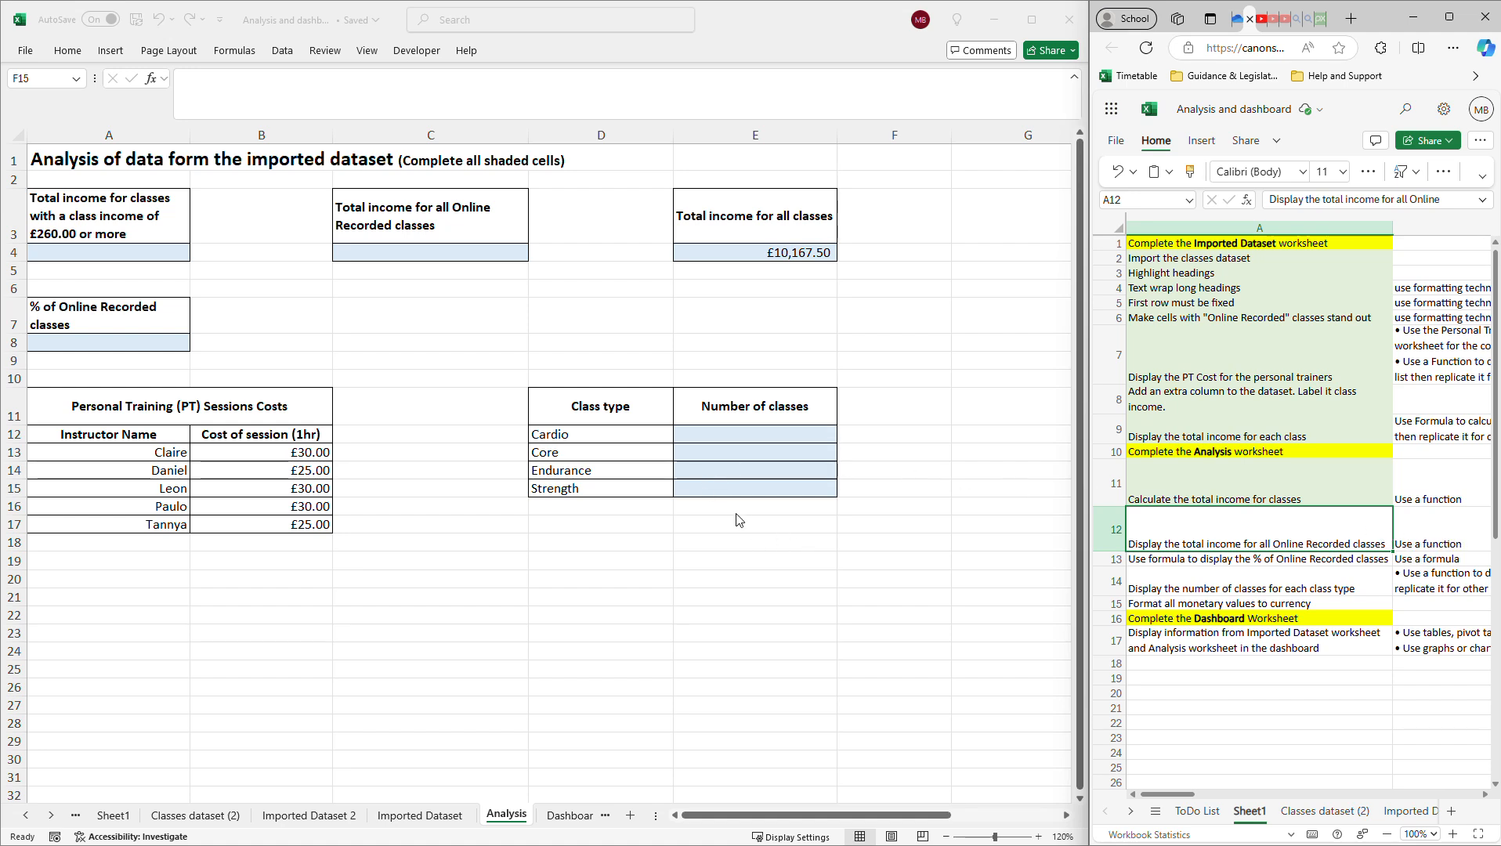
{"action": "left_click", "coordinate": [474, 253]}
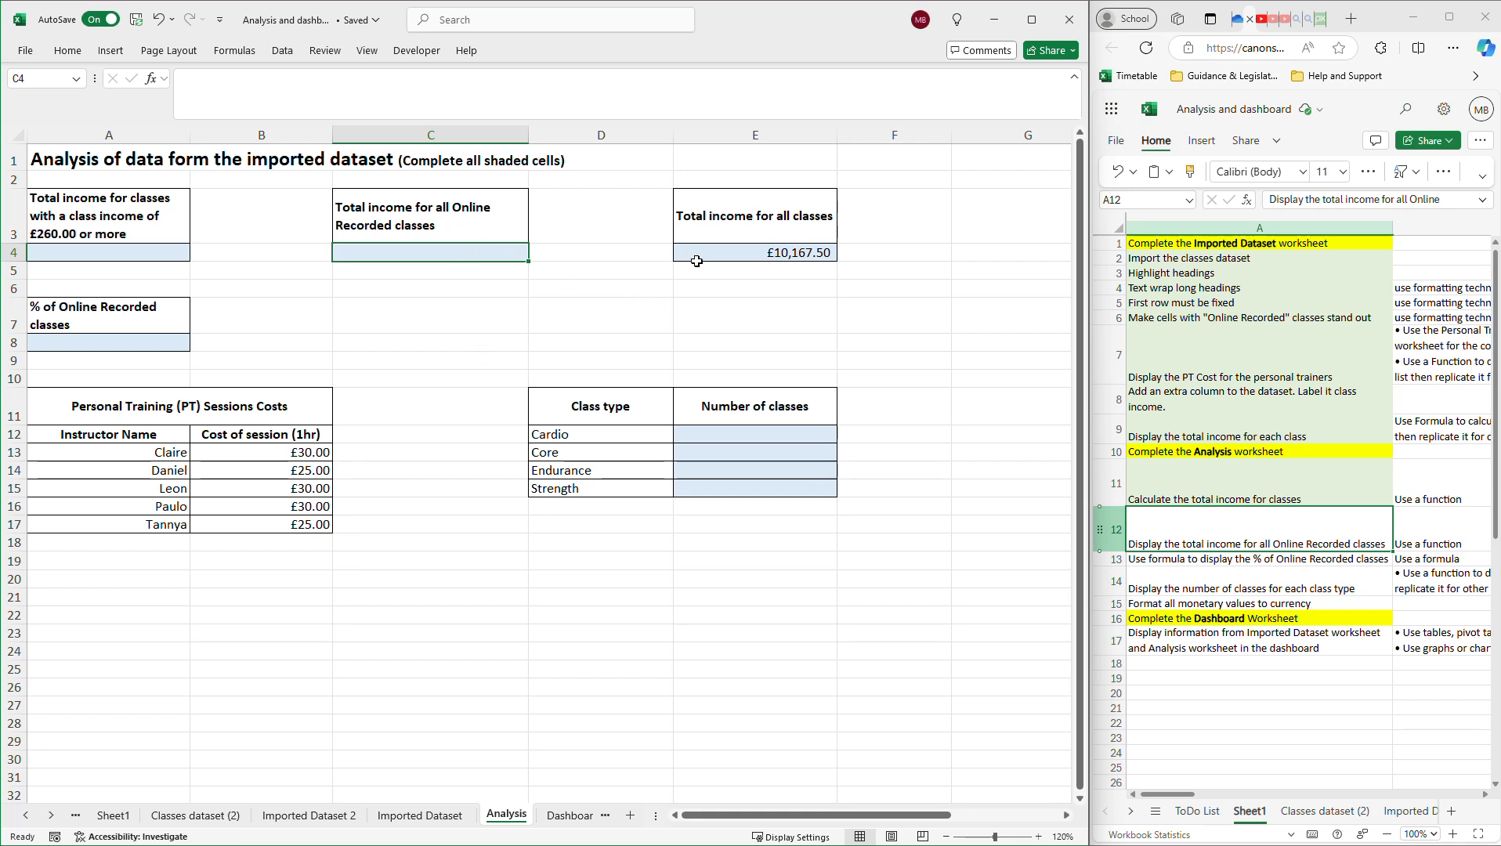
{"action": "left_click", "coordinate": [154, 79]}
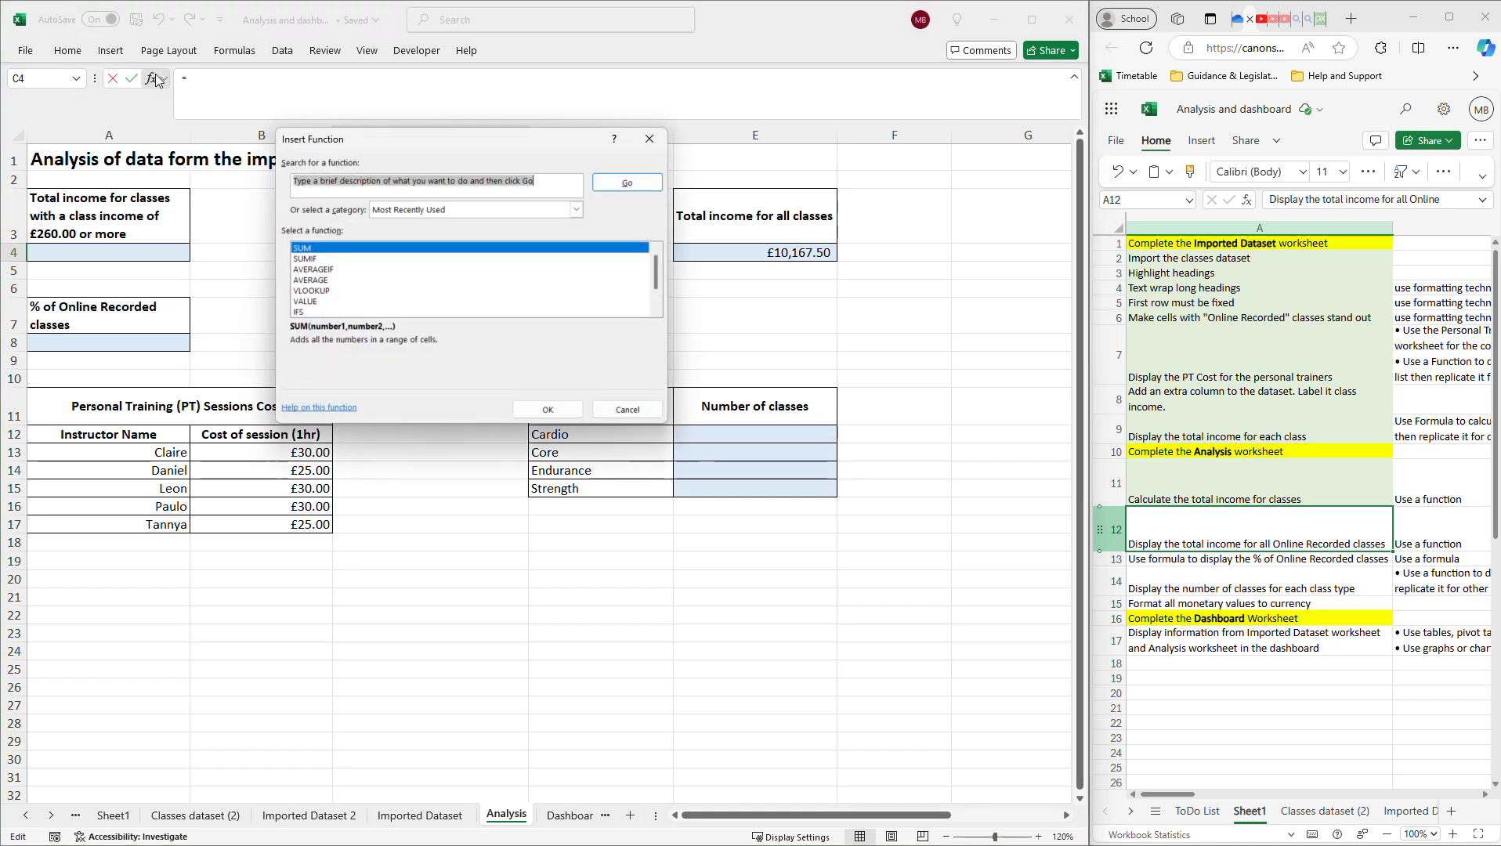
{"action": "left_click", "coordinate": [305, 260]}
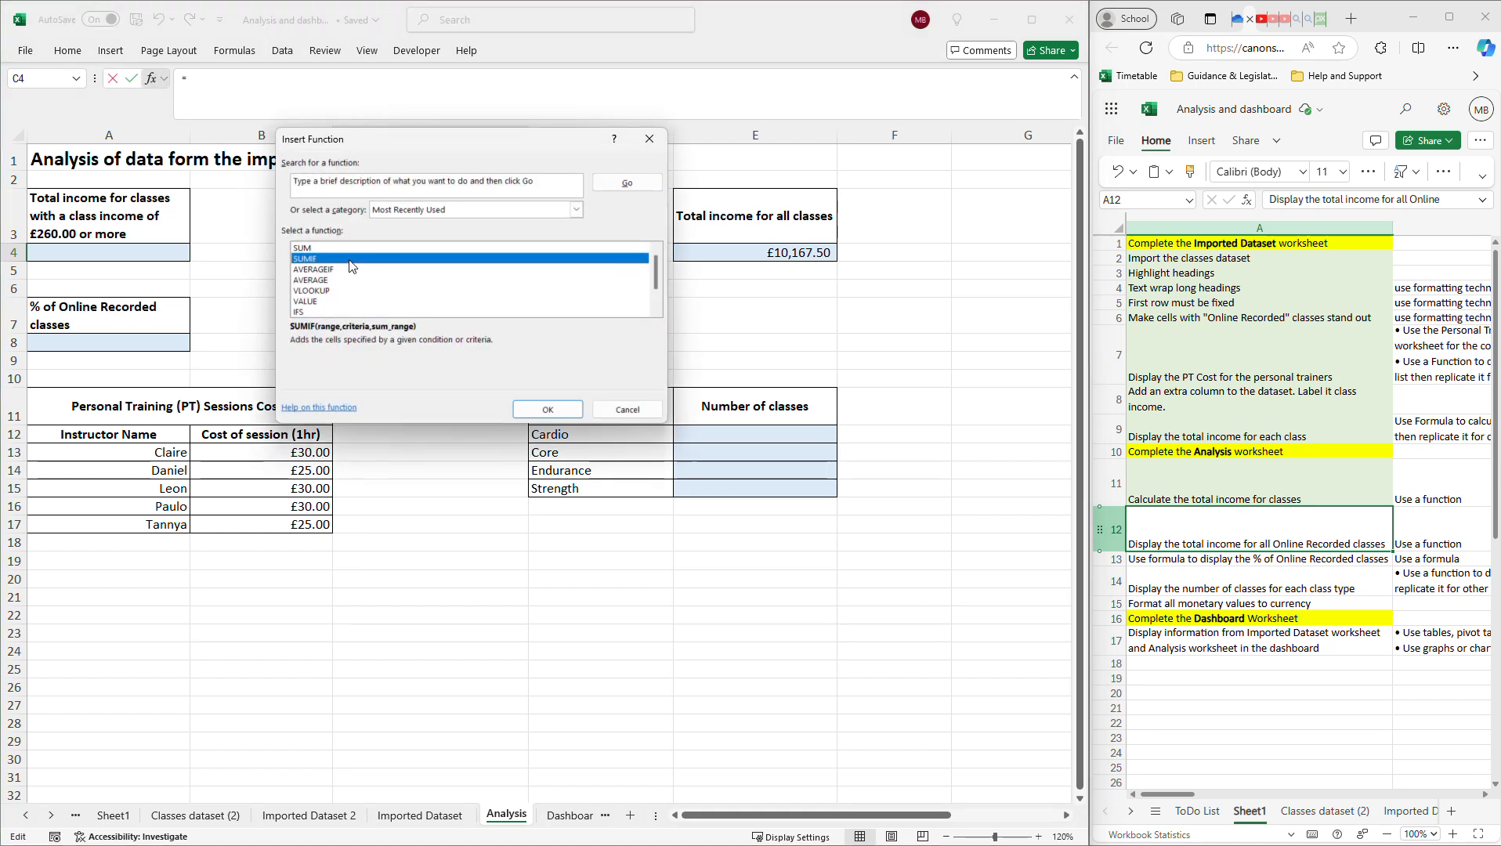
{"action": "double_click", "coordinate": [349, 260]}
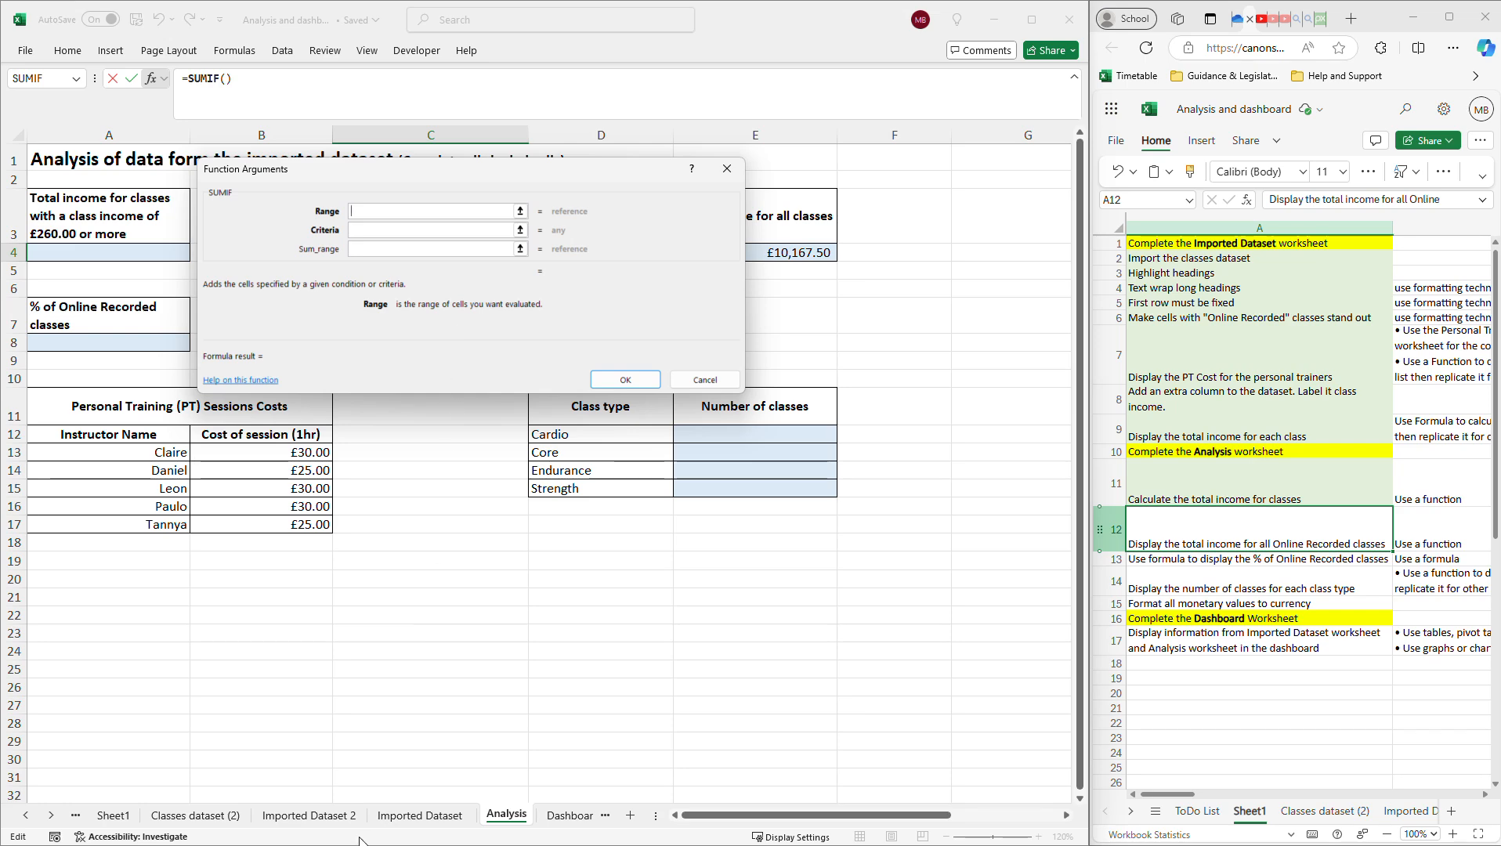
Set the SUMIF range to the Class type column on Imported Dataset 2.
{"action": "left_click", "coordinate": [331, 815]}
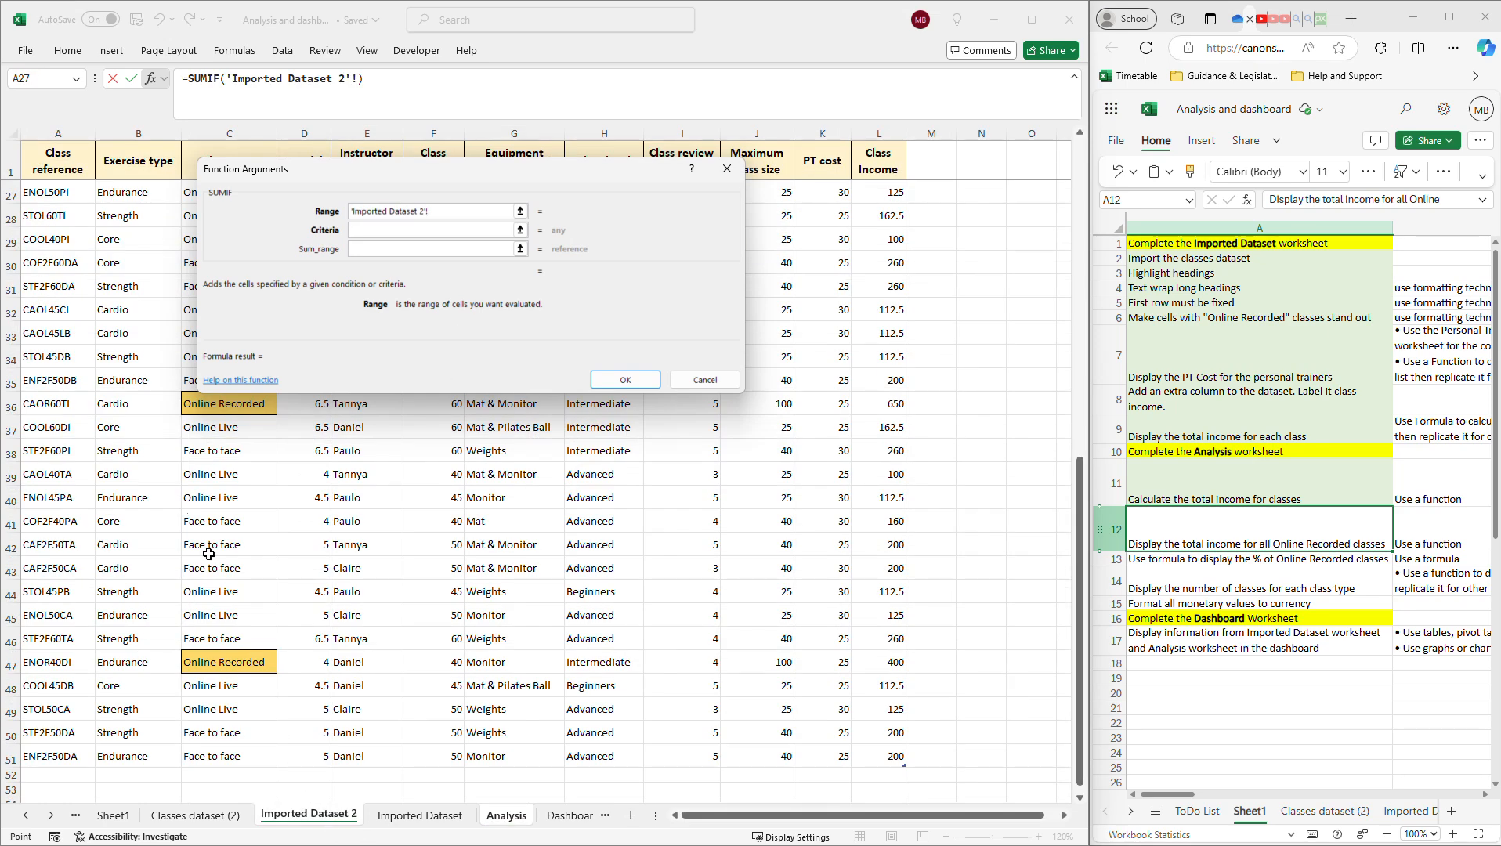
{"action": "left_click_drag", "start_coordinate": [436, 170], "coordinate": [966, 158]}
{"action": "scroll", "coordinate": [219, 409], "scroll_direction": "up", "scroll_amount": 8}
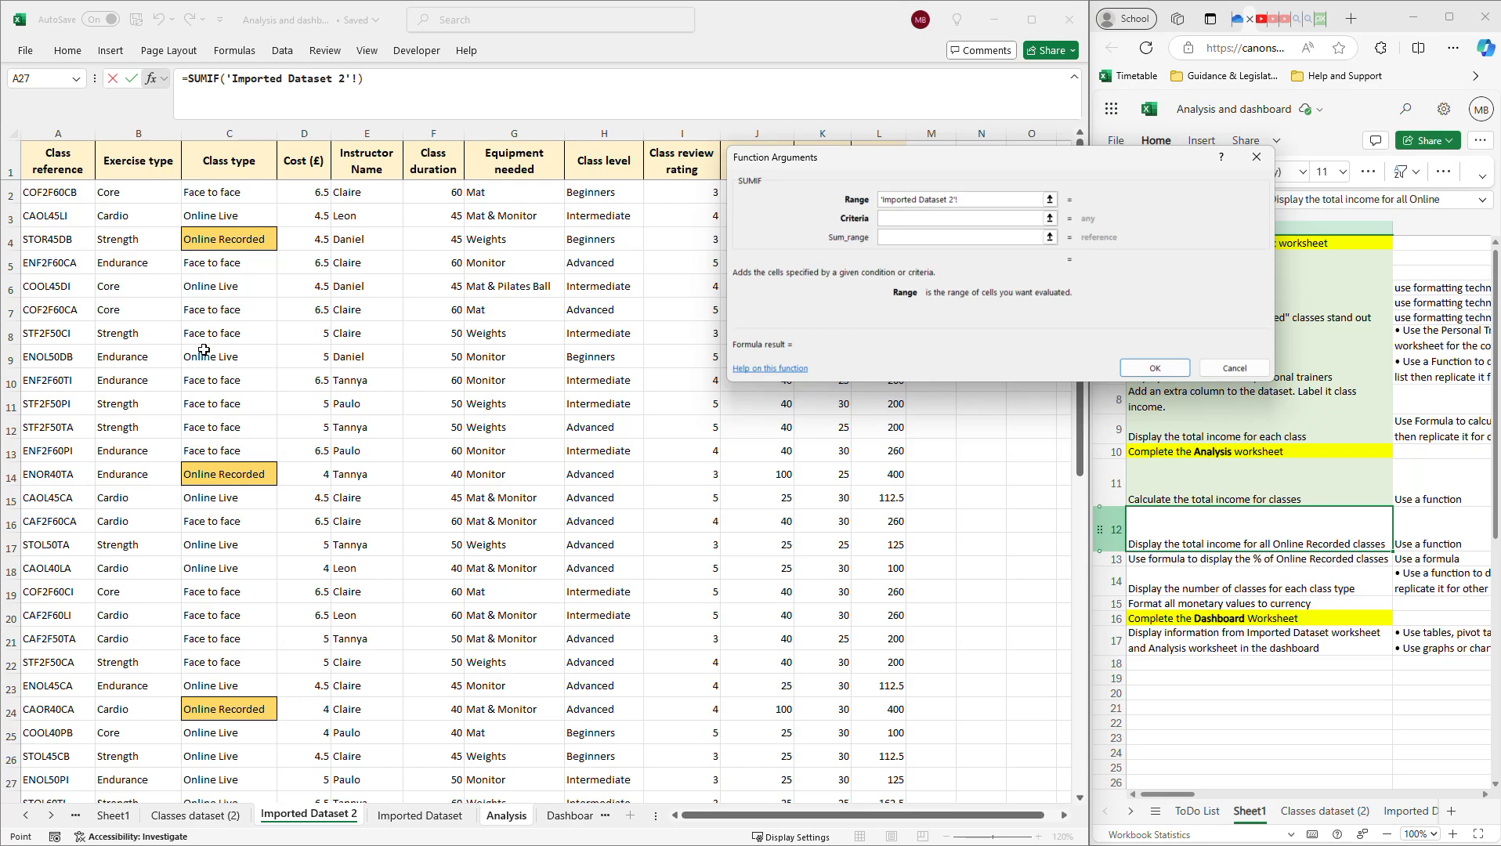
{"action": "left_click_drag", "start_coordinate": [209, 196], "coordinate": [242, 776]}
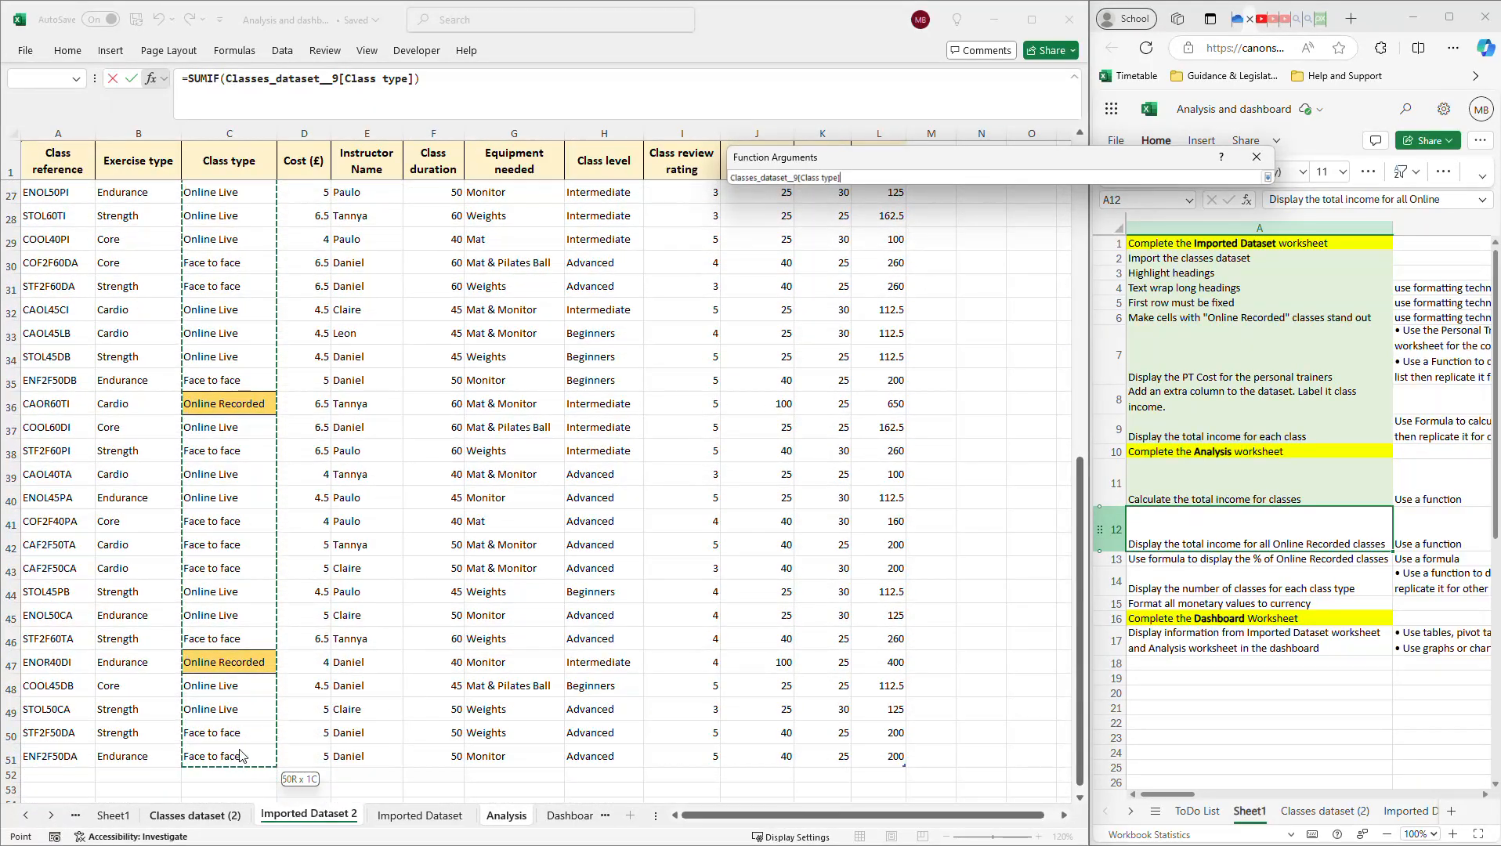
{"action": "scroll", "coordinate": [213, 479], "scroll_direction": "up", "scroll_amount": 8}
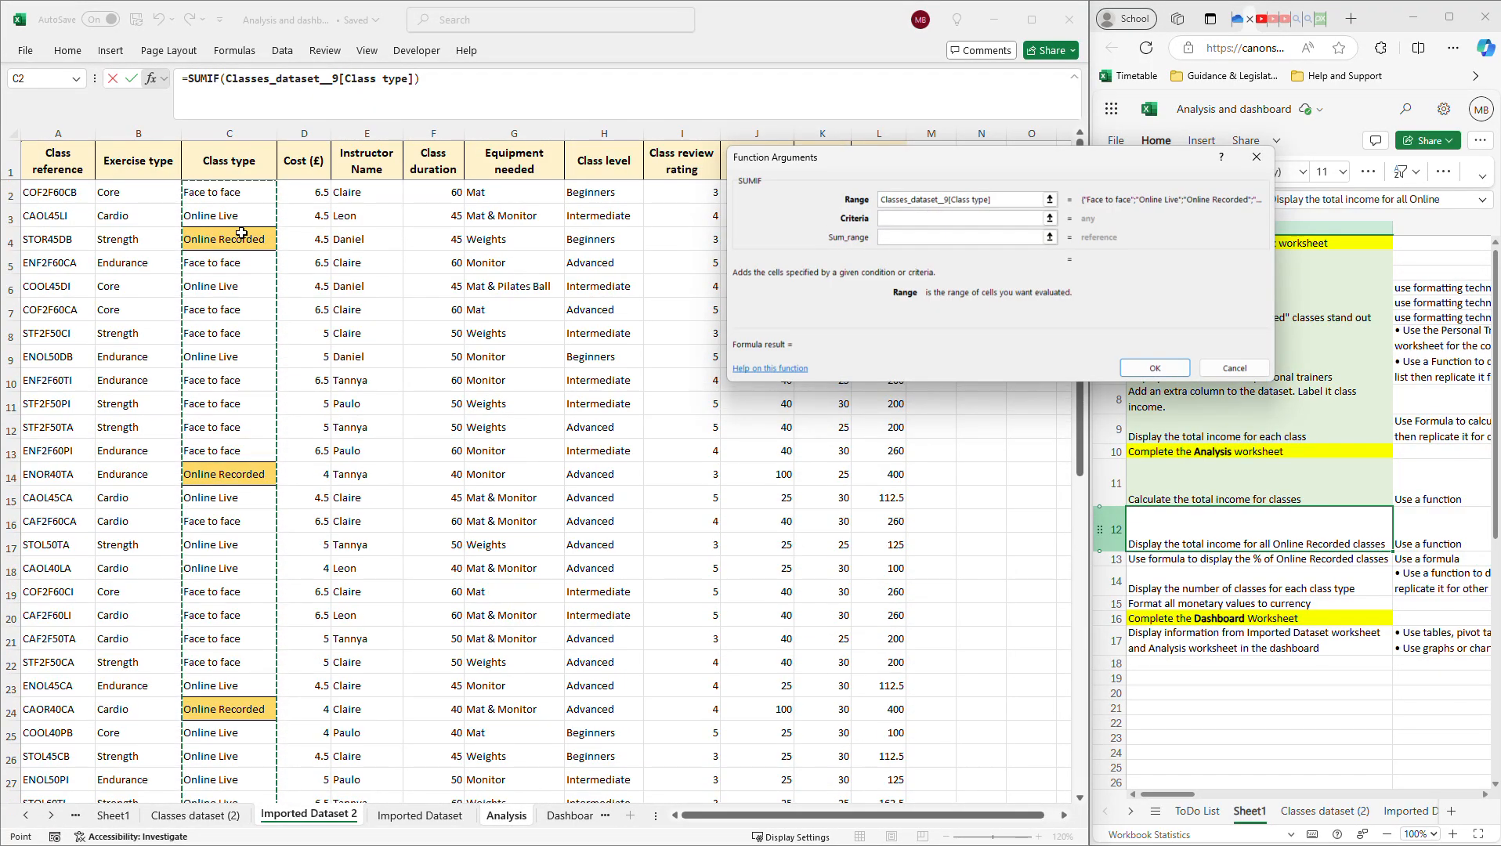
Enter "Online Recorded" as the criteria and commit the formula, showing £0.00.
{"action": "left_click", "coordinate": [897, 220]}
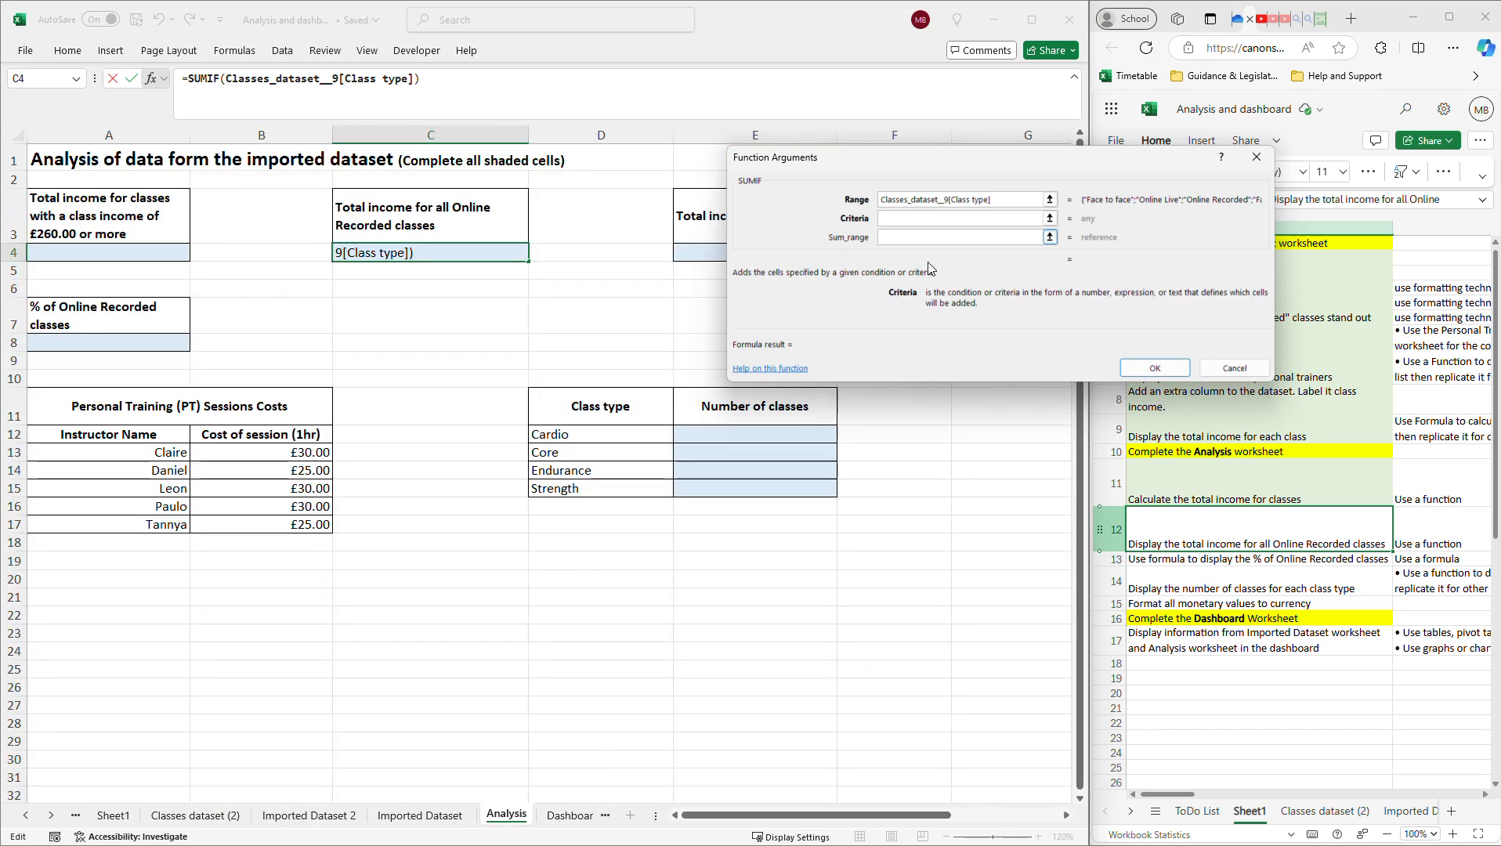
{"action": "type", "text": "Online"}
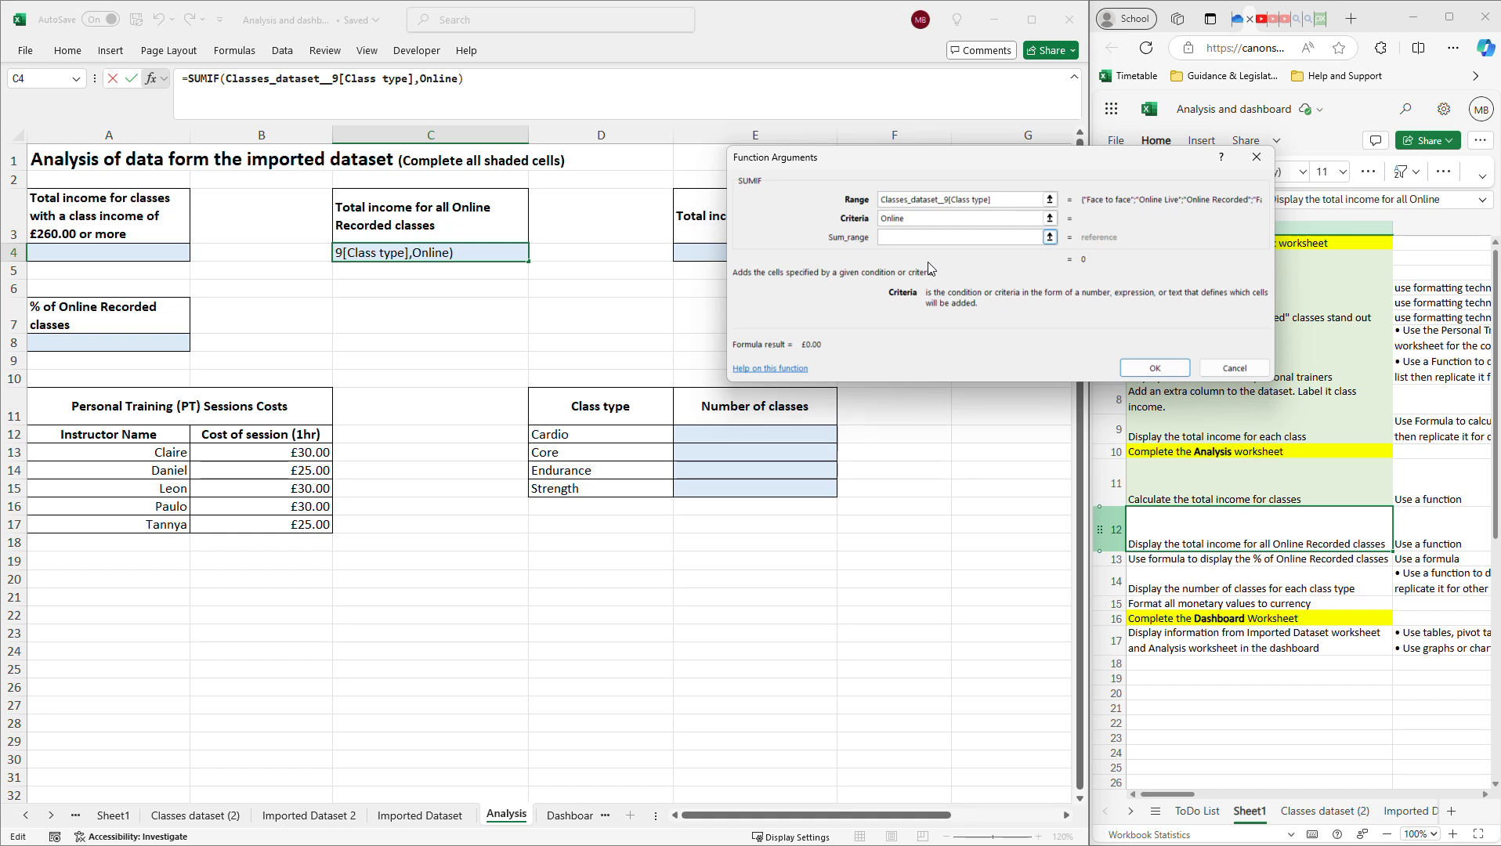
{"action": "type", "text": " REcorde"}
{"action": "key", "text": "BackSpace"}
{"action": "key", "text": "BackSpace"}
{"action": "key", "text": "BackSpace"}
{"action": "key", "text": "BackSpace"}
{"action": "type", "text": "ecorded"}
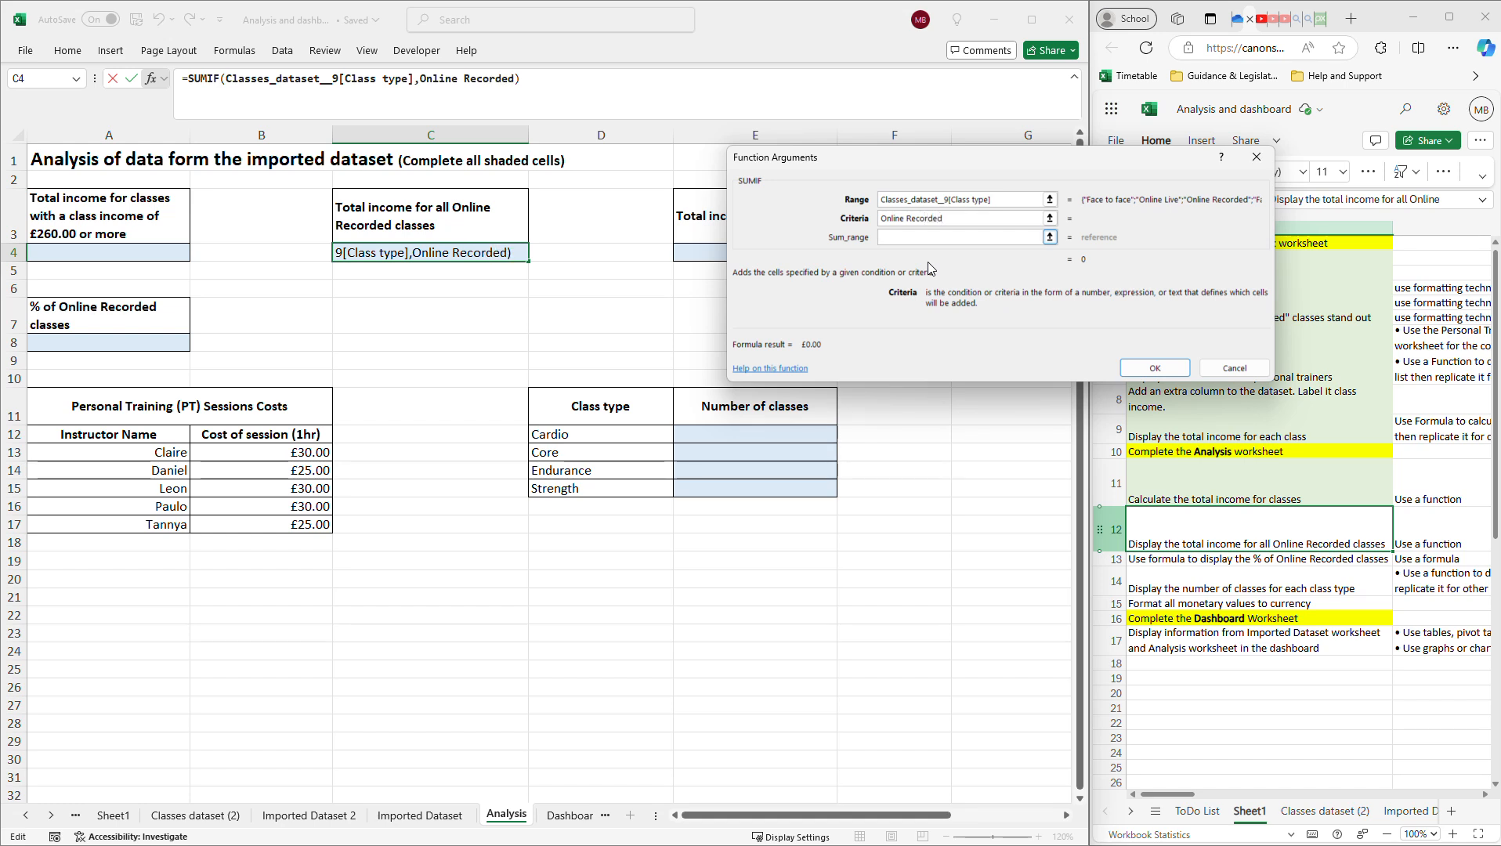
{"action": "key", "text": "Return"}
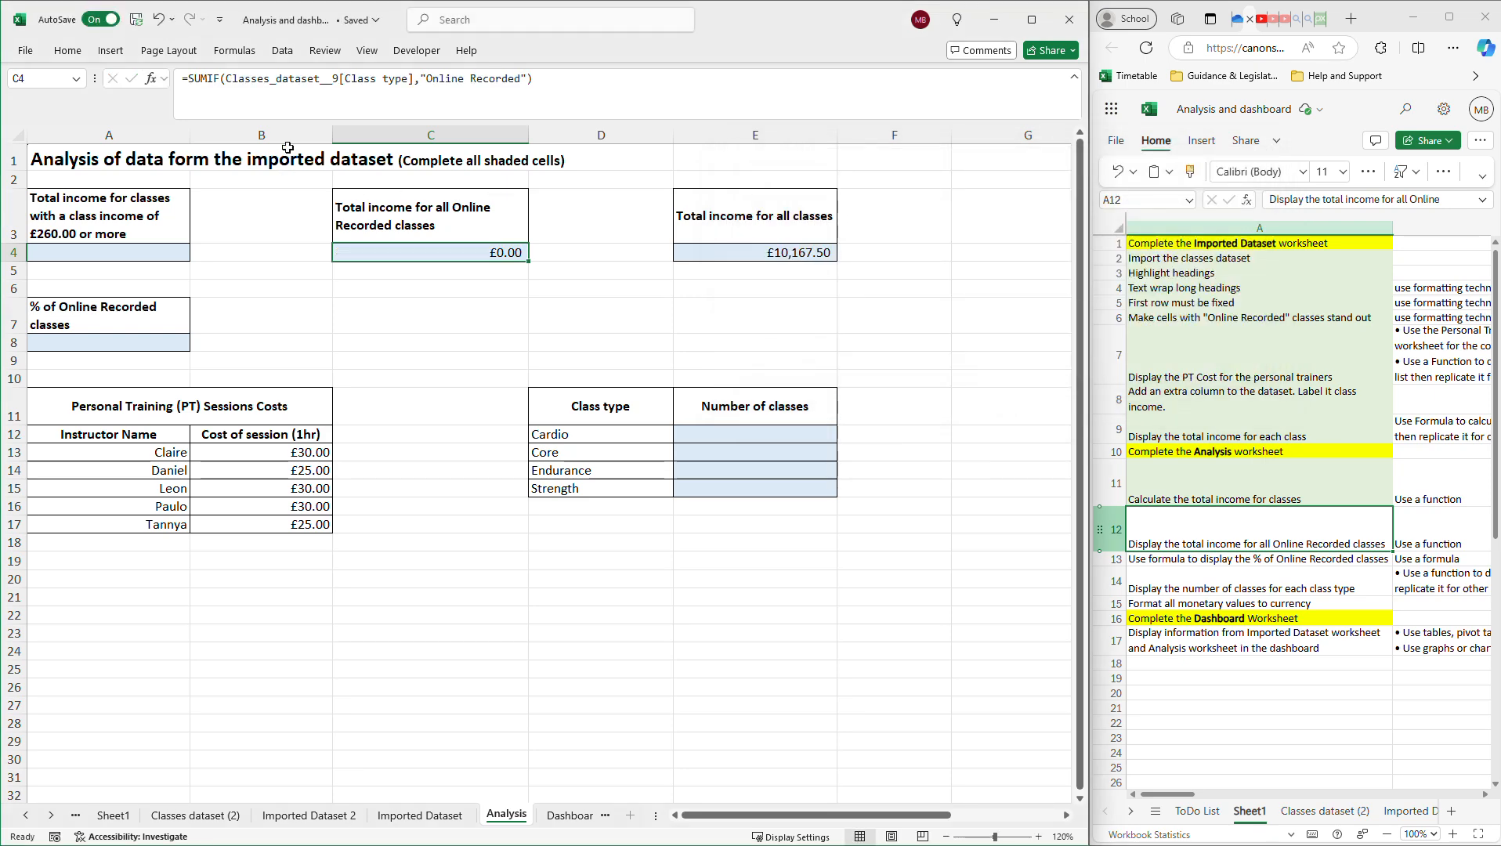
Set C4's SUMIF sum range to the Class Income column on Imported Dataset 2, giving £2,300.00.
{"action": "left_click", "coordinate": [150, 78]}
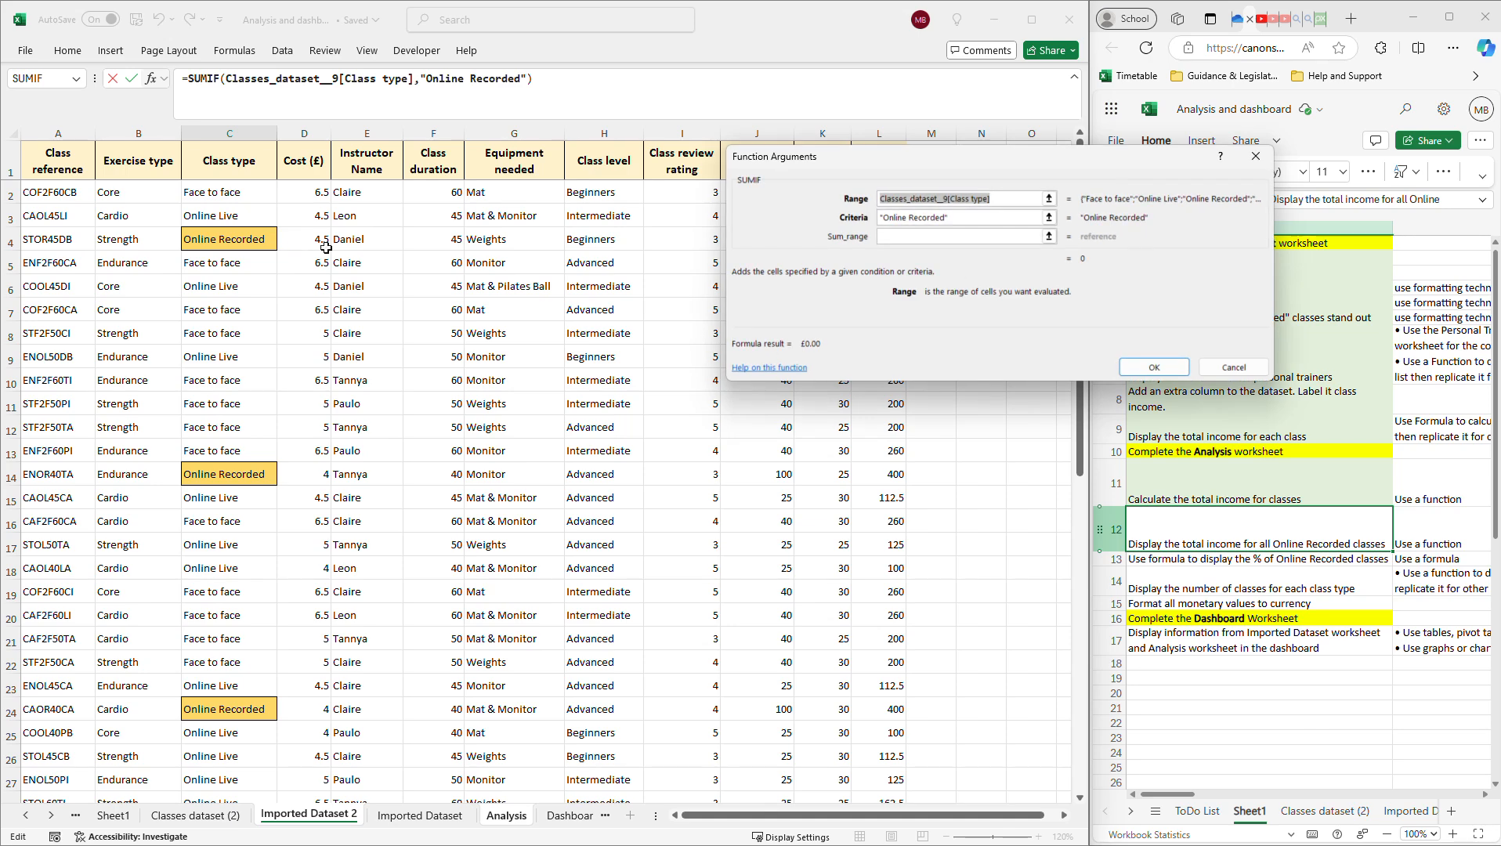
{"action": "left_click", "coordinate": [918, 235]}
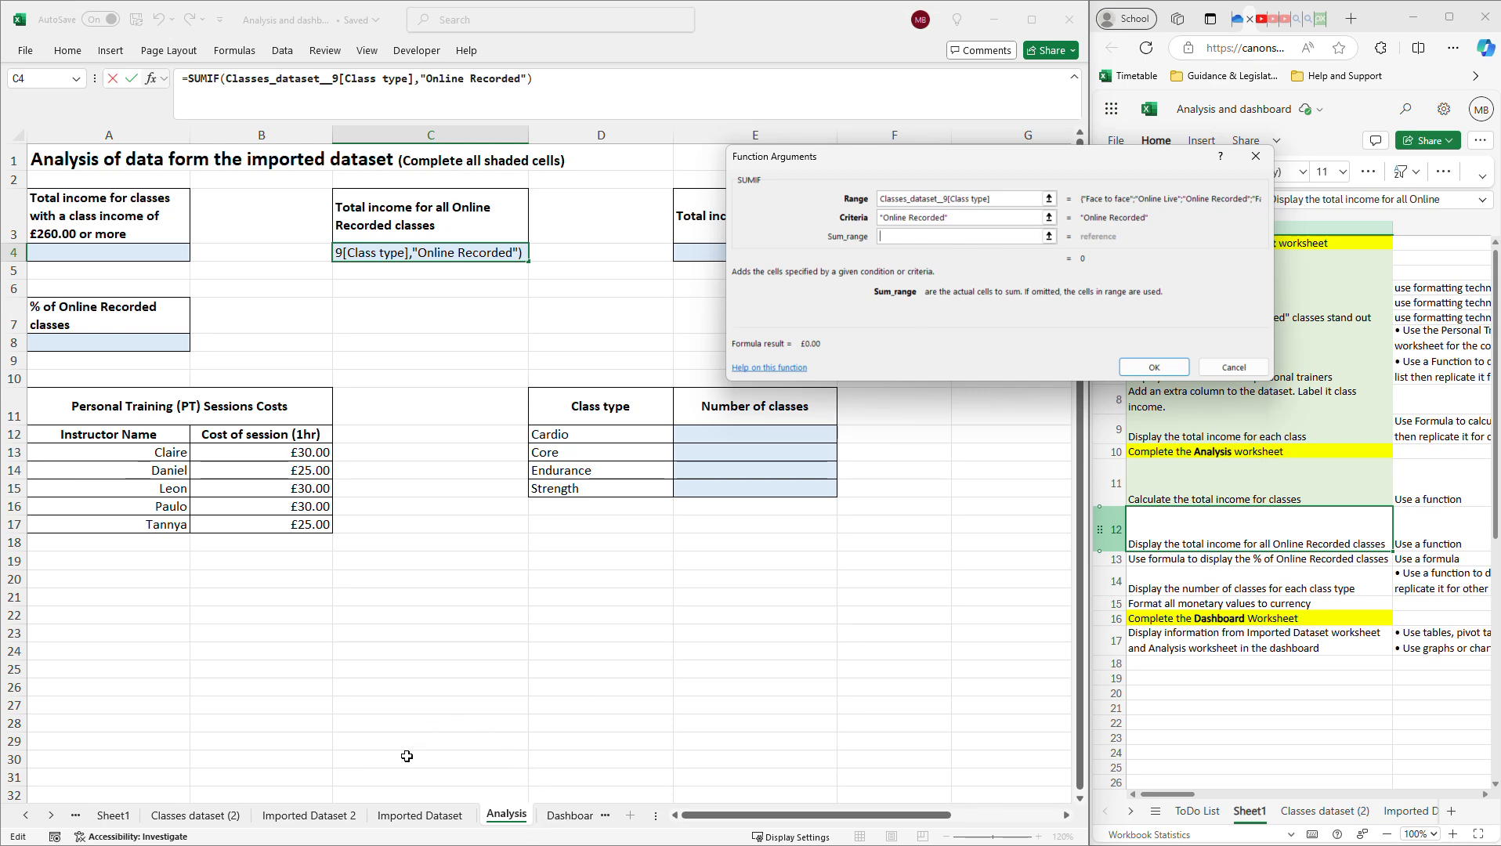
{"action": "left_click", "coordinate": [313, 819]}
{"action": "left_click_drag", "start_coordinate": [1088, 163], "coordinate": [517, 236]}
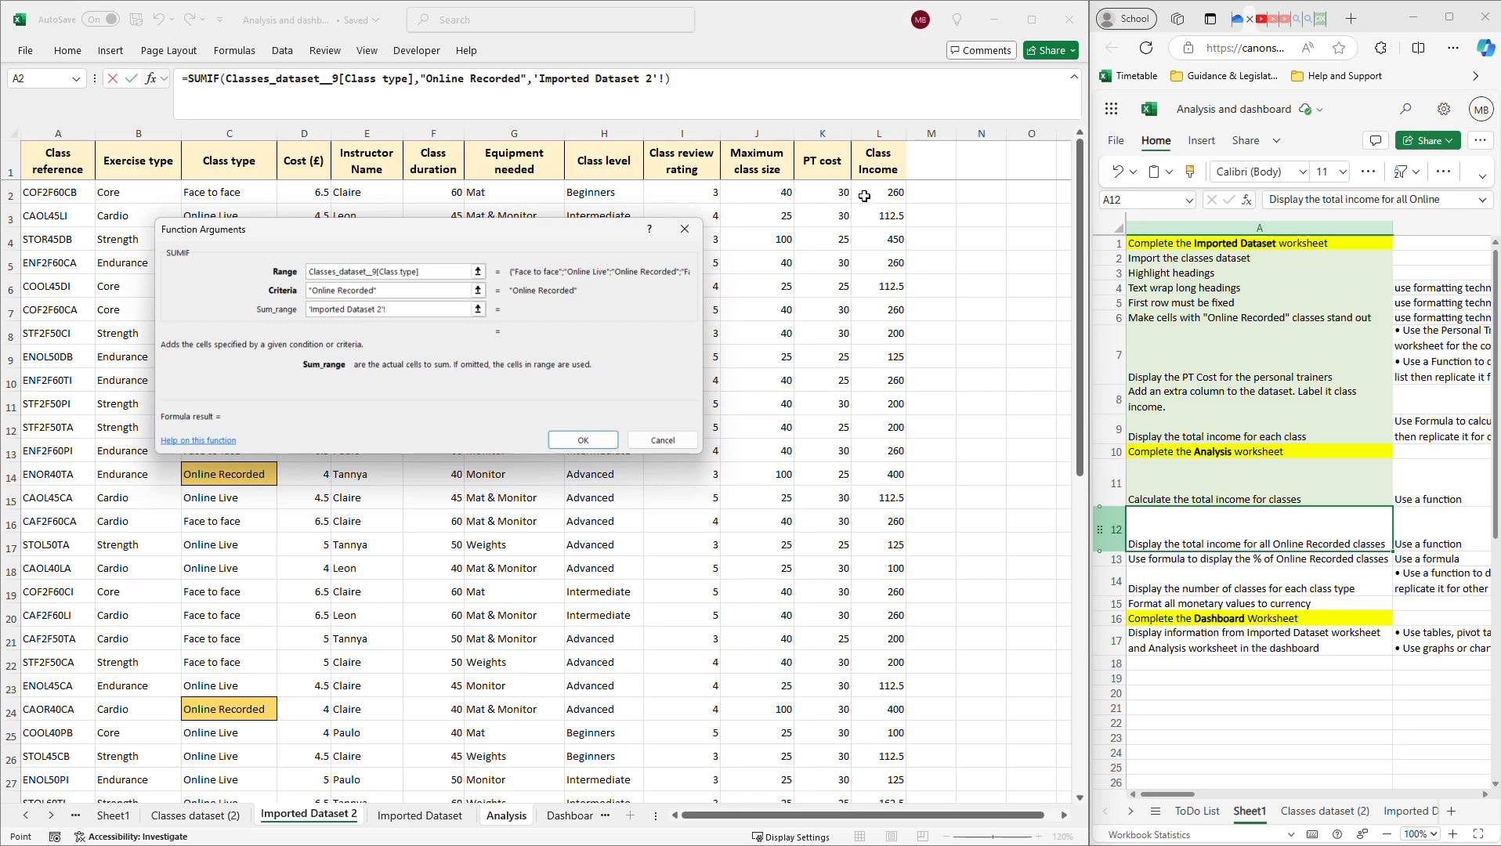
{"action": "left_click_drag", "start_coordinate": [863, 196], "coordinate": [884, 776]}
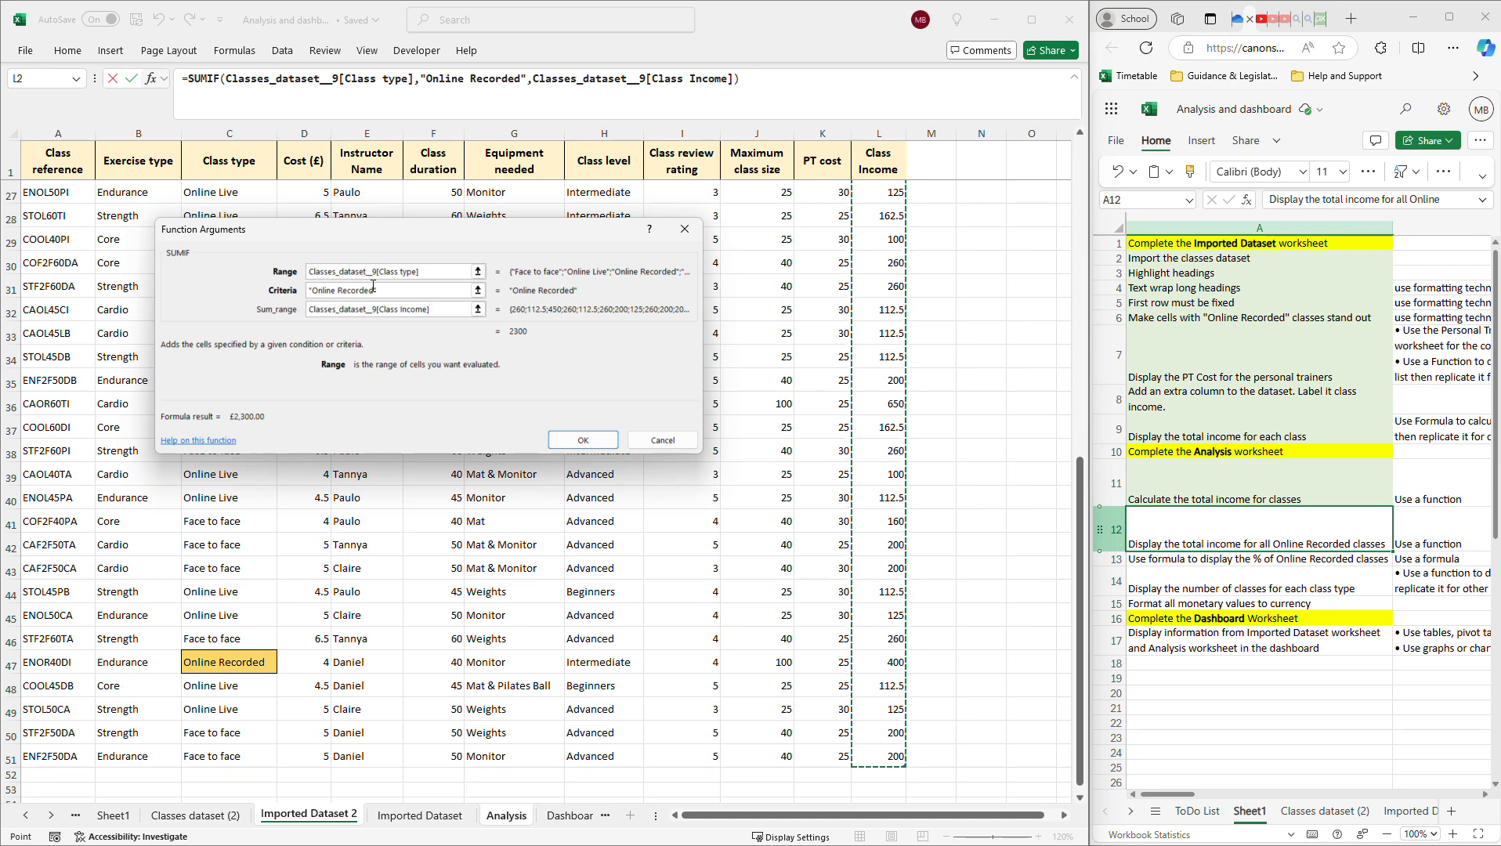
{"action": "left_click", "coordinate": [405, 311]}
{"action": "left_click", "coordinate": [583, 440]}
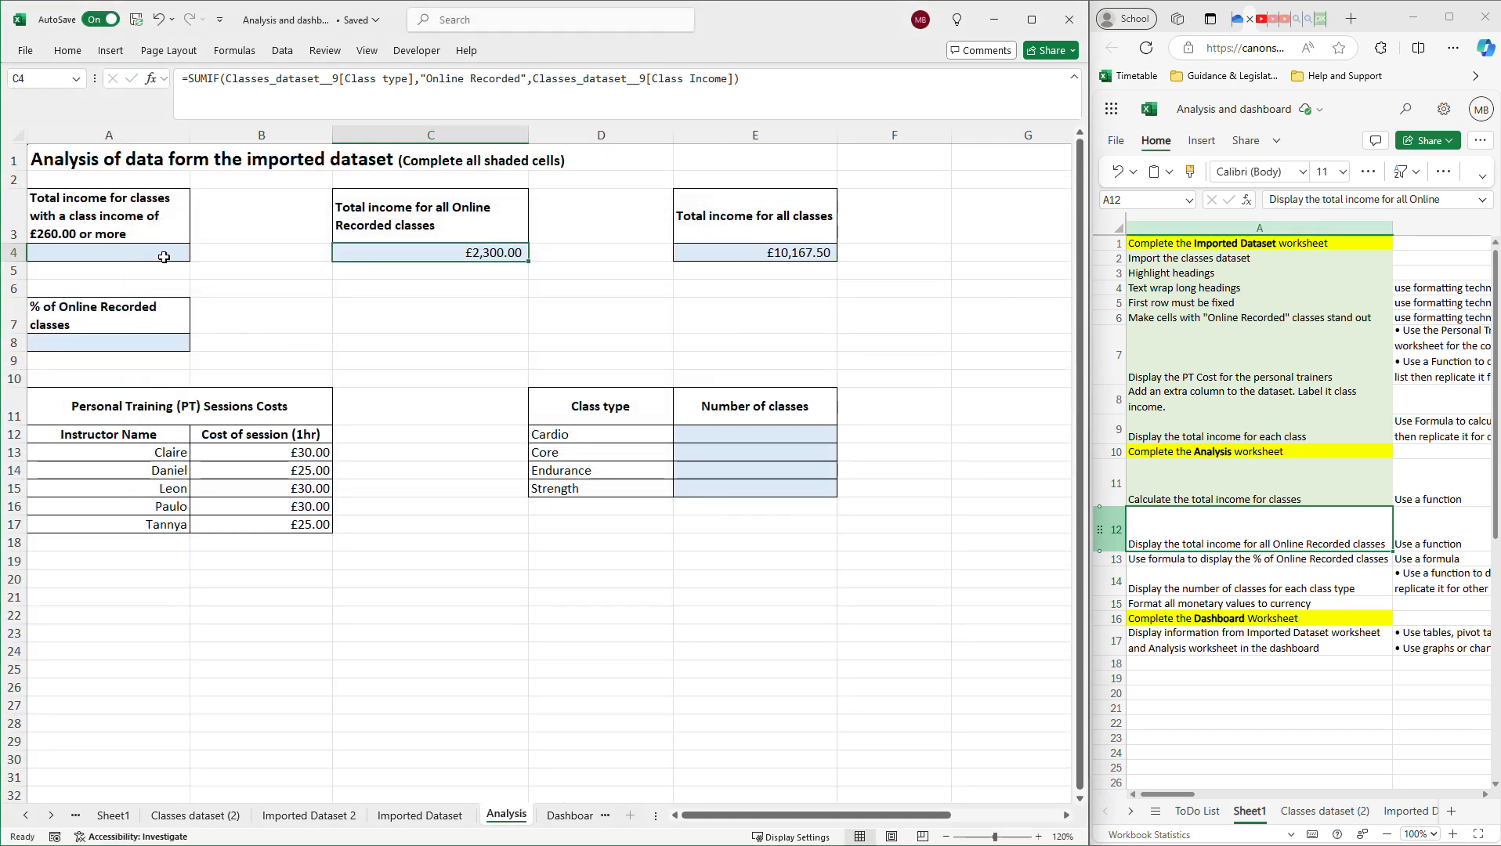
Inspect the Online Recorded SUMIF formula in C4 on the Analysis sheet.
{"action": "left_click", "coordinate": [162, 254]}
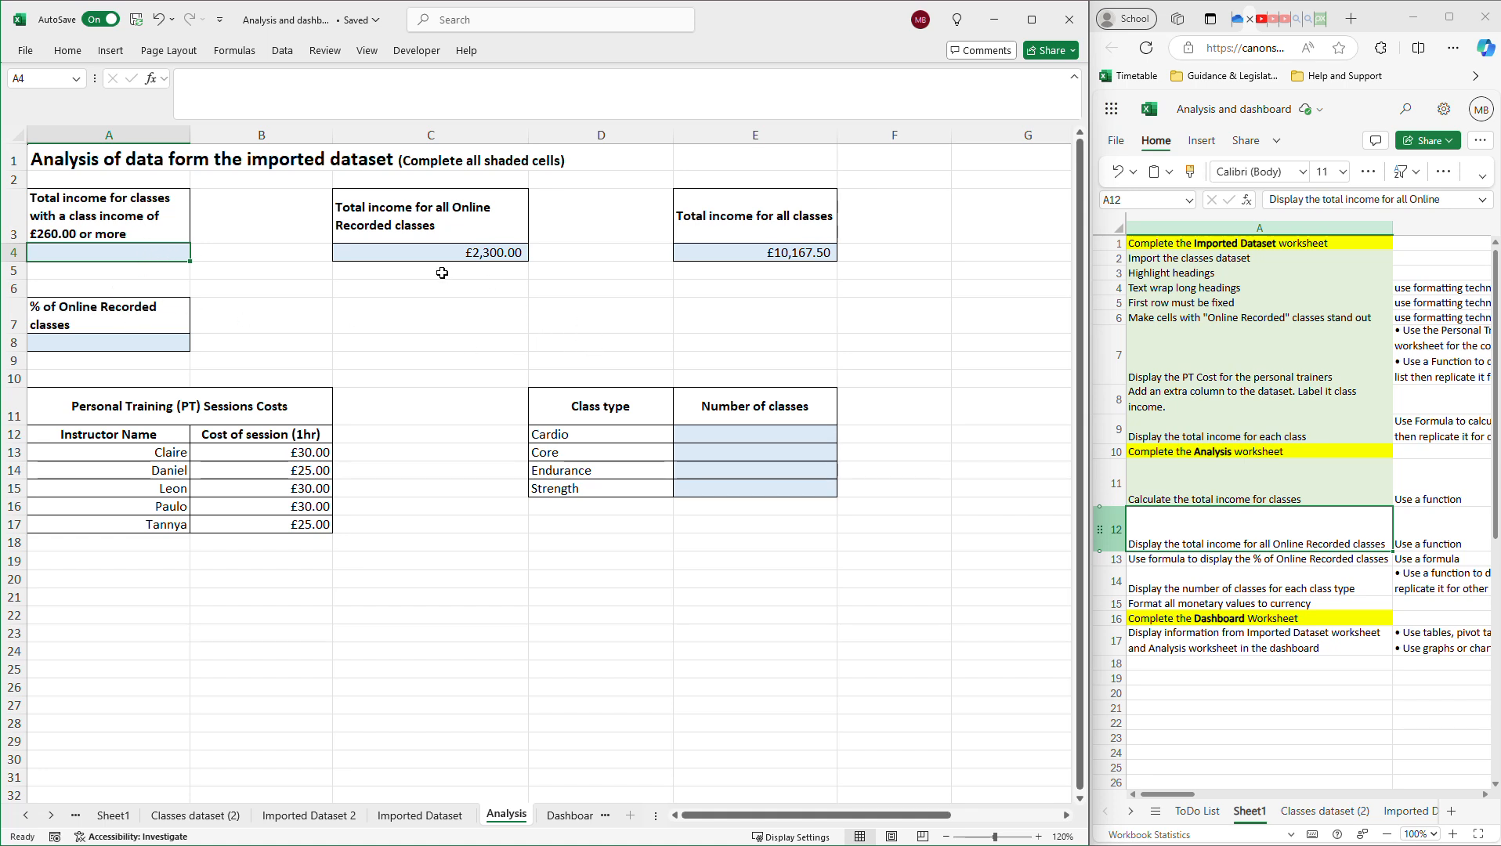
{"action": "left_click", "coordinate": [466, 253]}
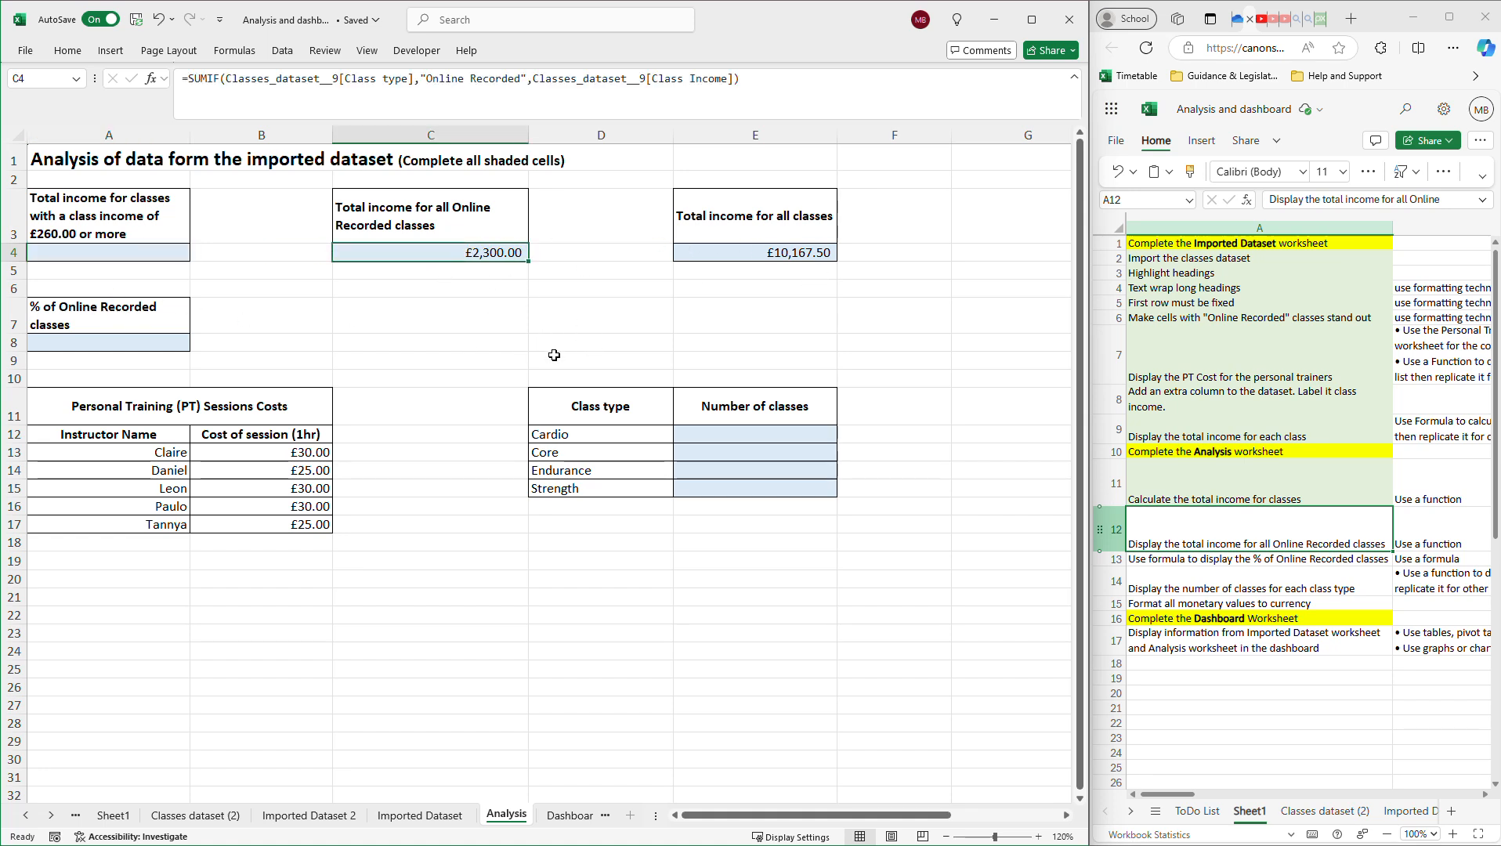
{"action": "left_click", "coordinate": [468, 269]}
{"action": "left_click", "coordinate": [464, 254]}
Check the Class type and Class Income values on Imported Dataset 2.
{"action": "left_click", "coordinate": [309, 815]}
{"action": "scroll", "coordinate": [236, 278], "scroll_direction": "up", "scroll_amount": 8}
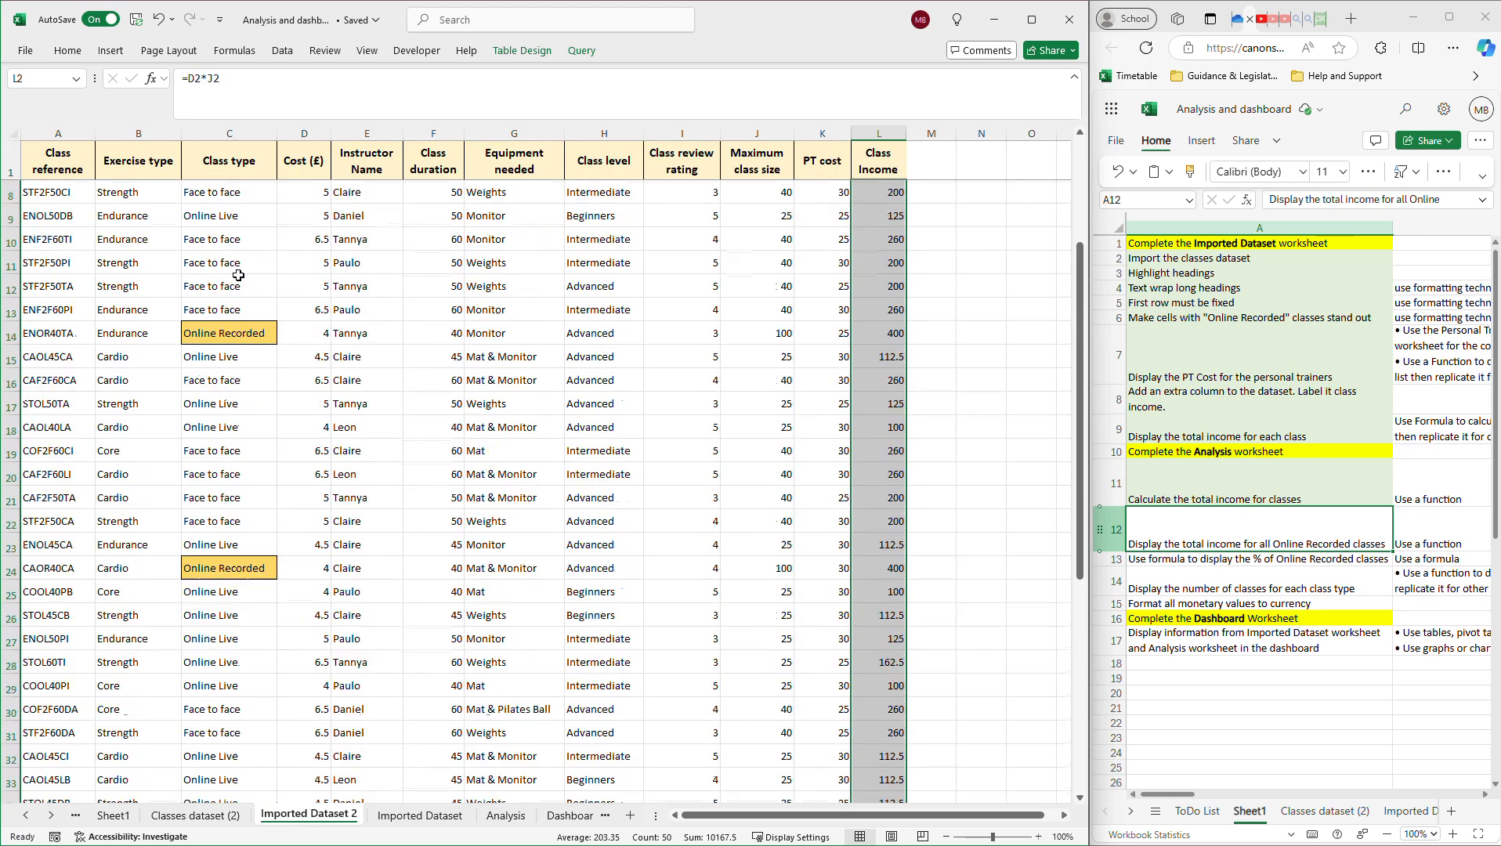
{"action": "left_click_drag", "start_coordinate": [234, 191], "coordinate": [248, 799]}
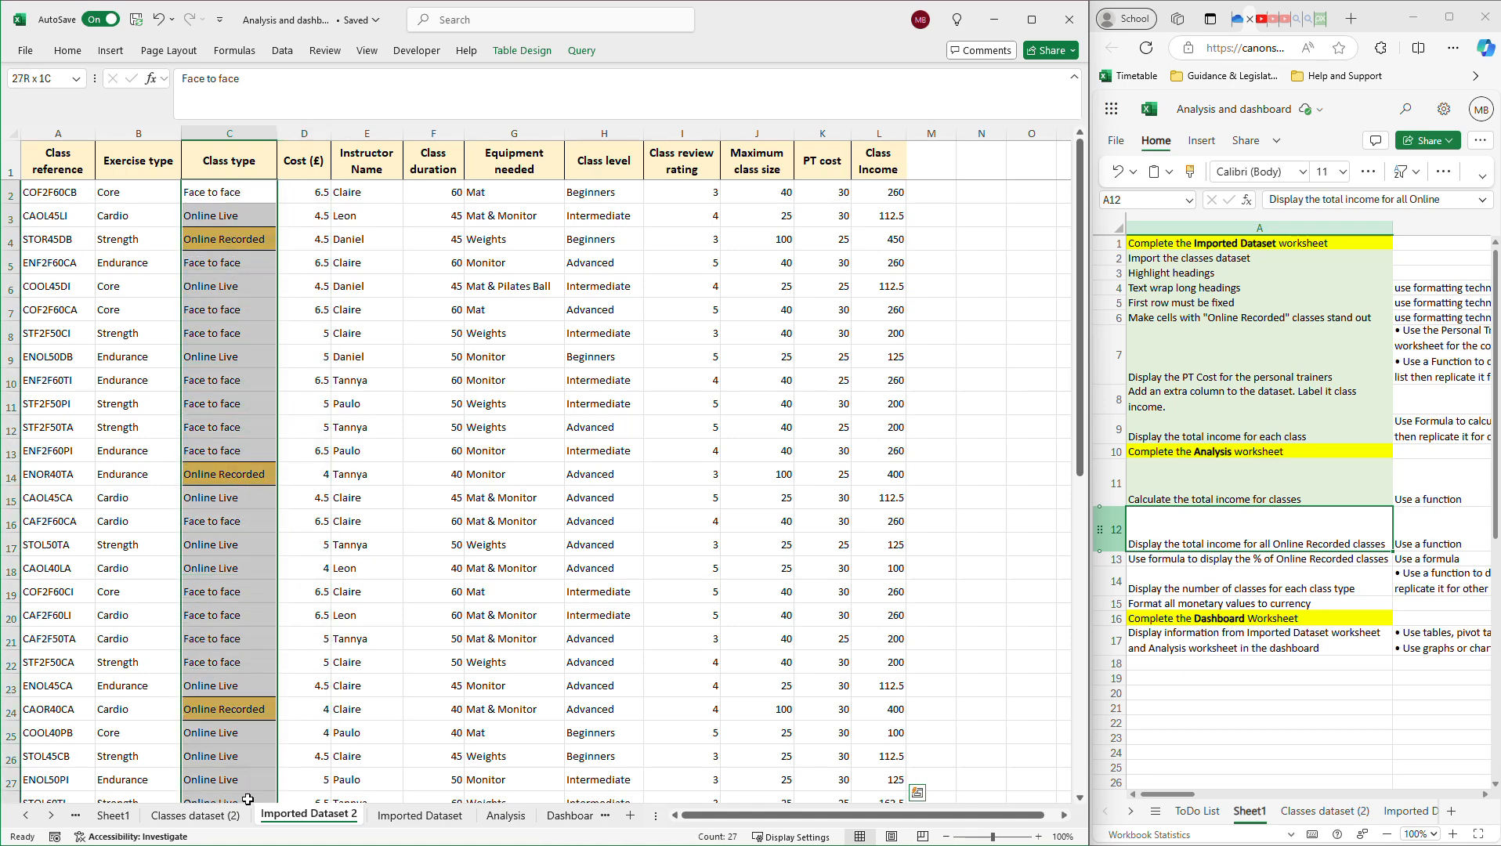
{"action": "left_click_drag", "start_coordinate": [868, 196], "coordinate": [877, 710]}
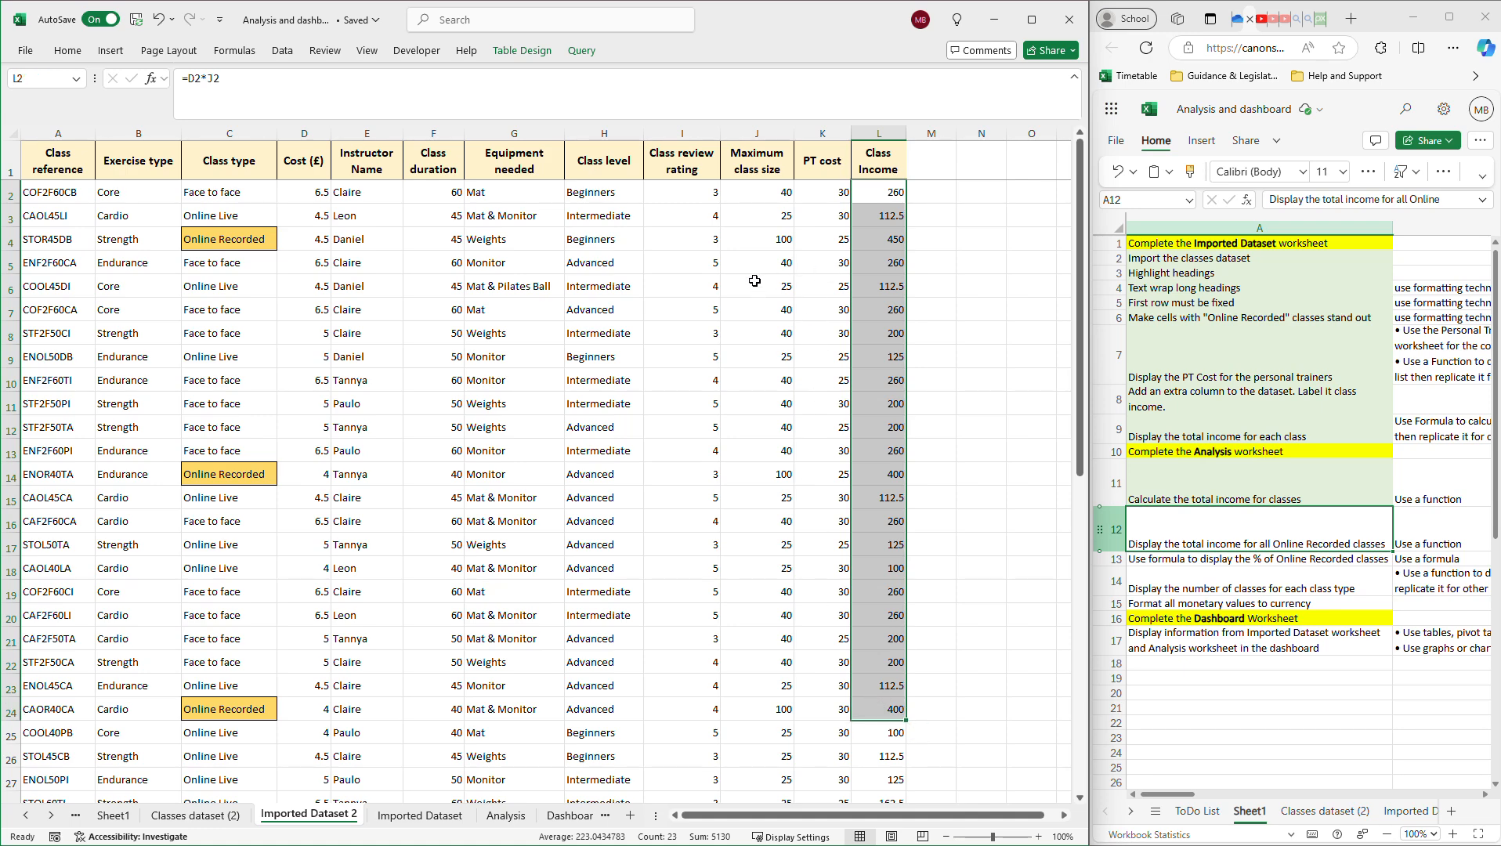
{"action": "left_click", "coordinate": [237, 235]}
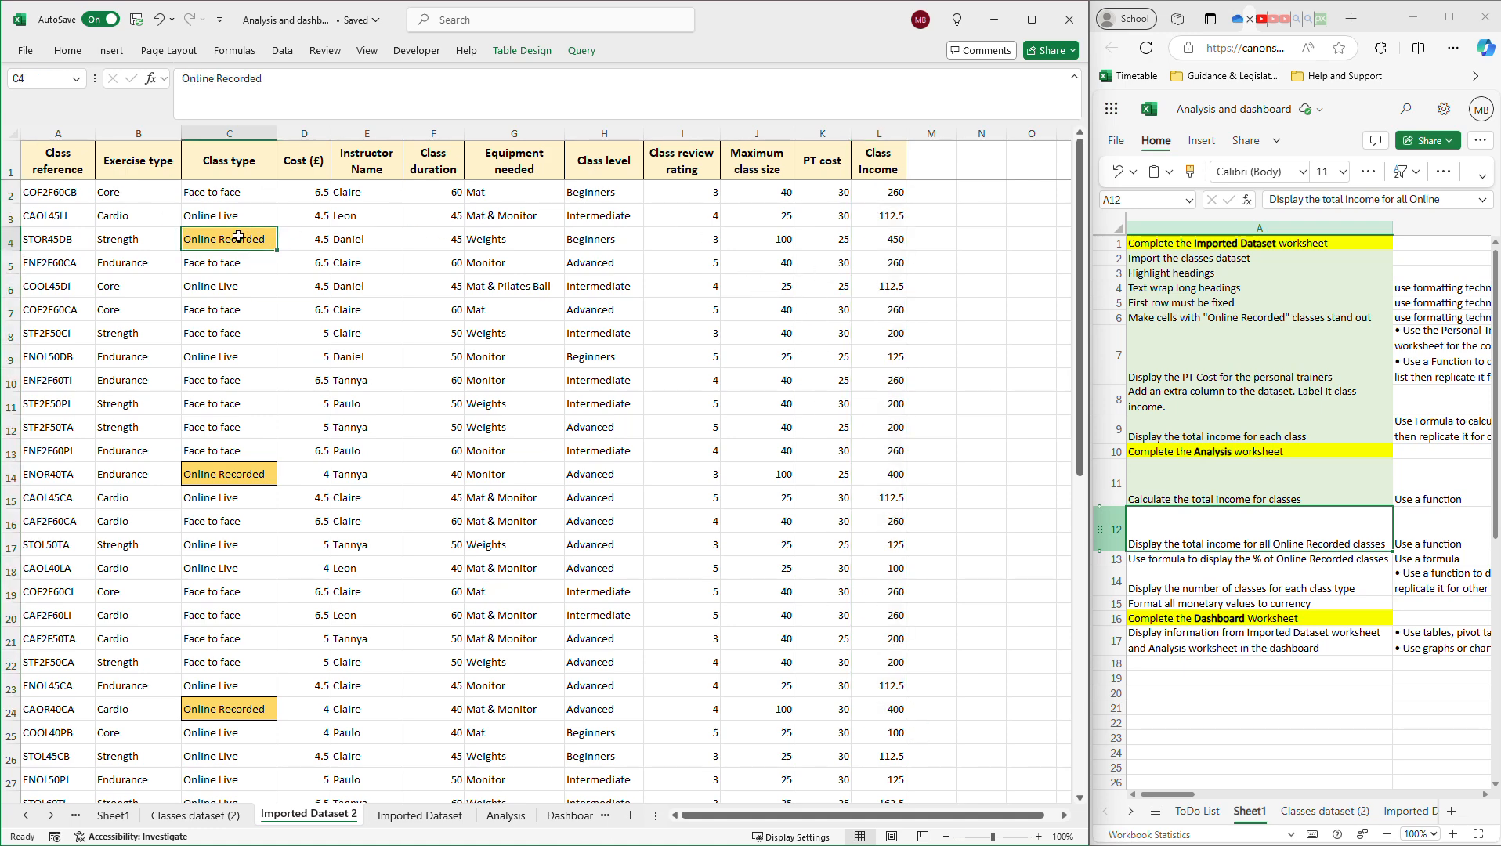
{"action": "left_click", "coordinate": [248, 476]}
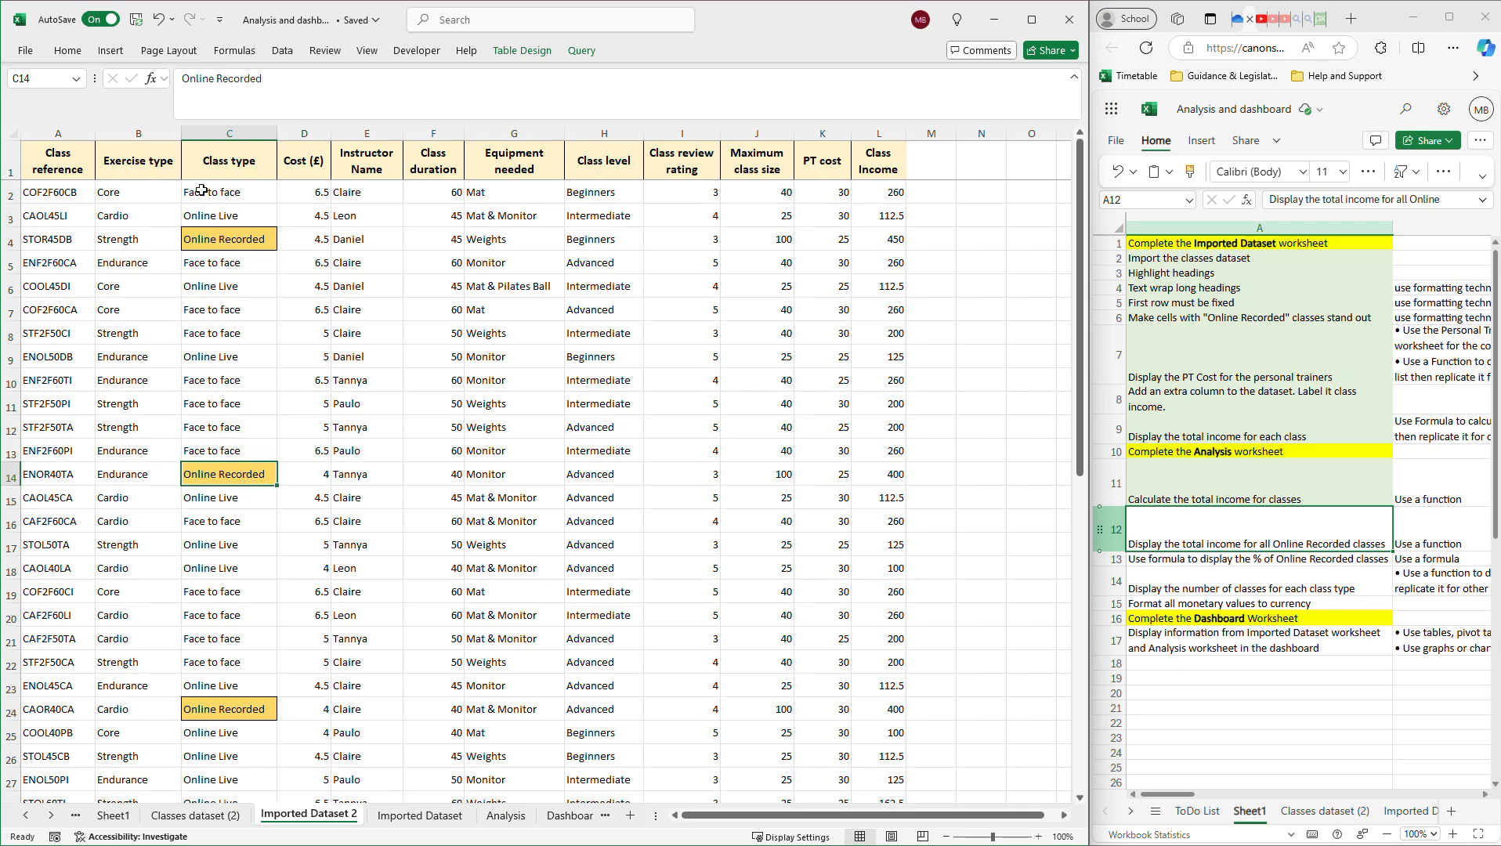
{"action": "left_click_drag", "start_coordinate": [227, 193], "coordinate": [242, 568]}
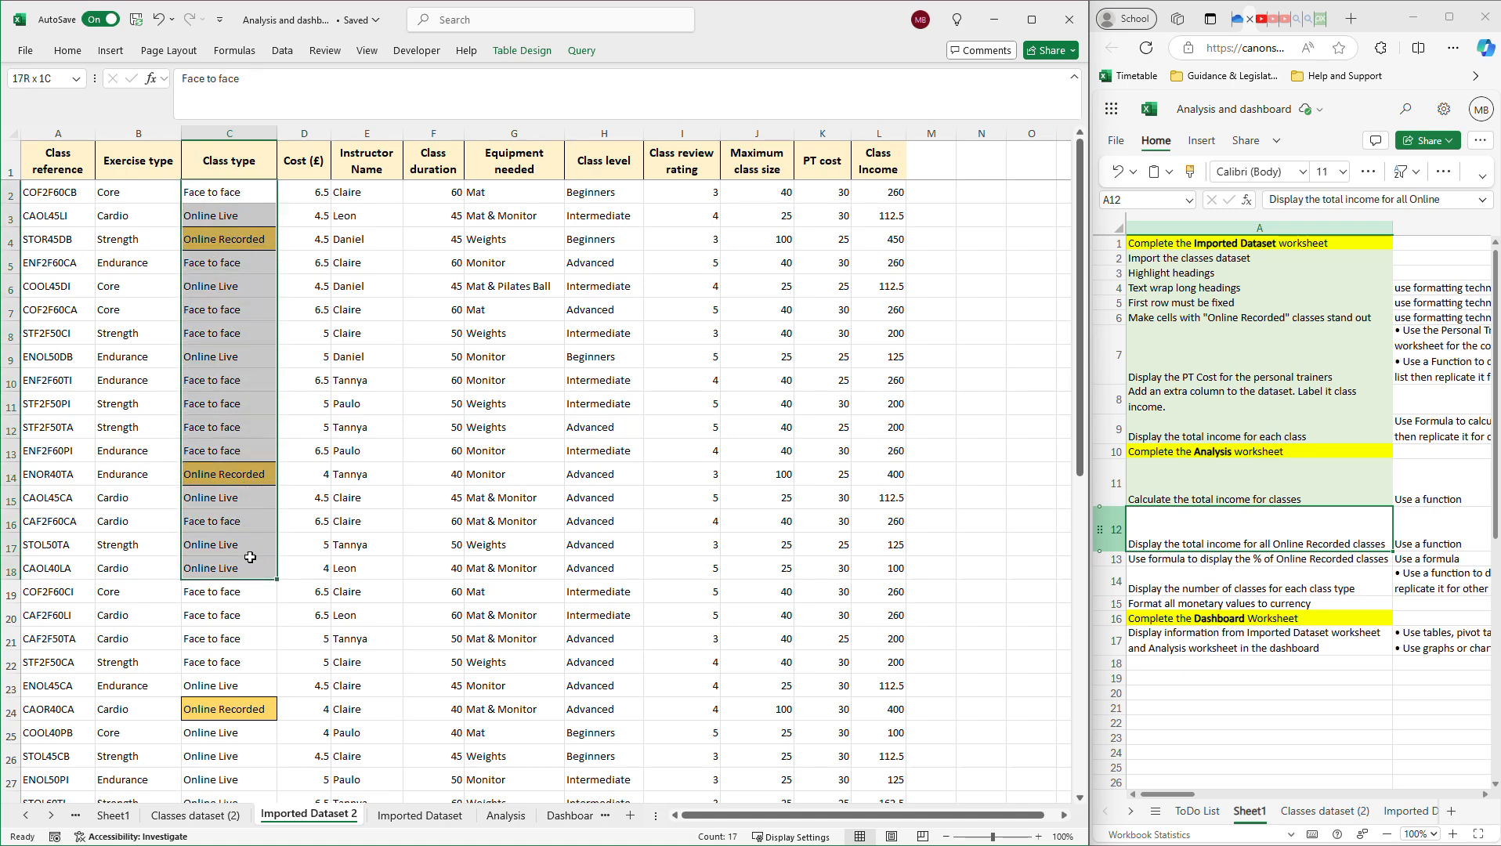
{"action": "left_click", "coordinate": [245, 240]}
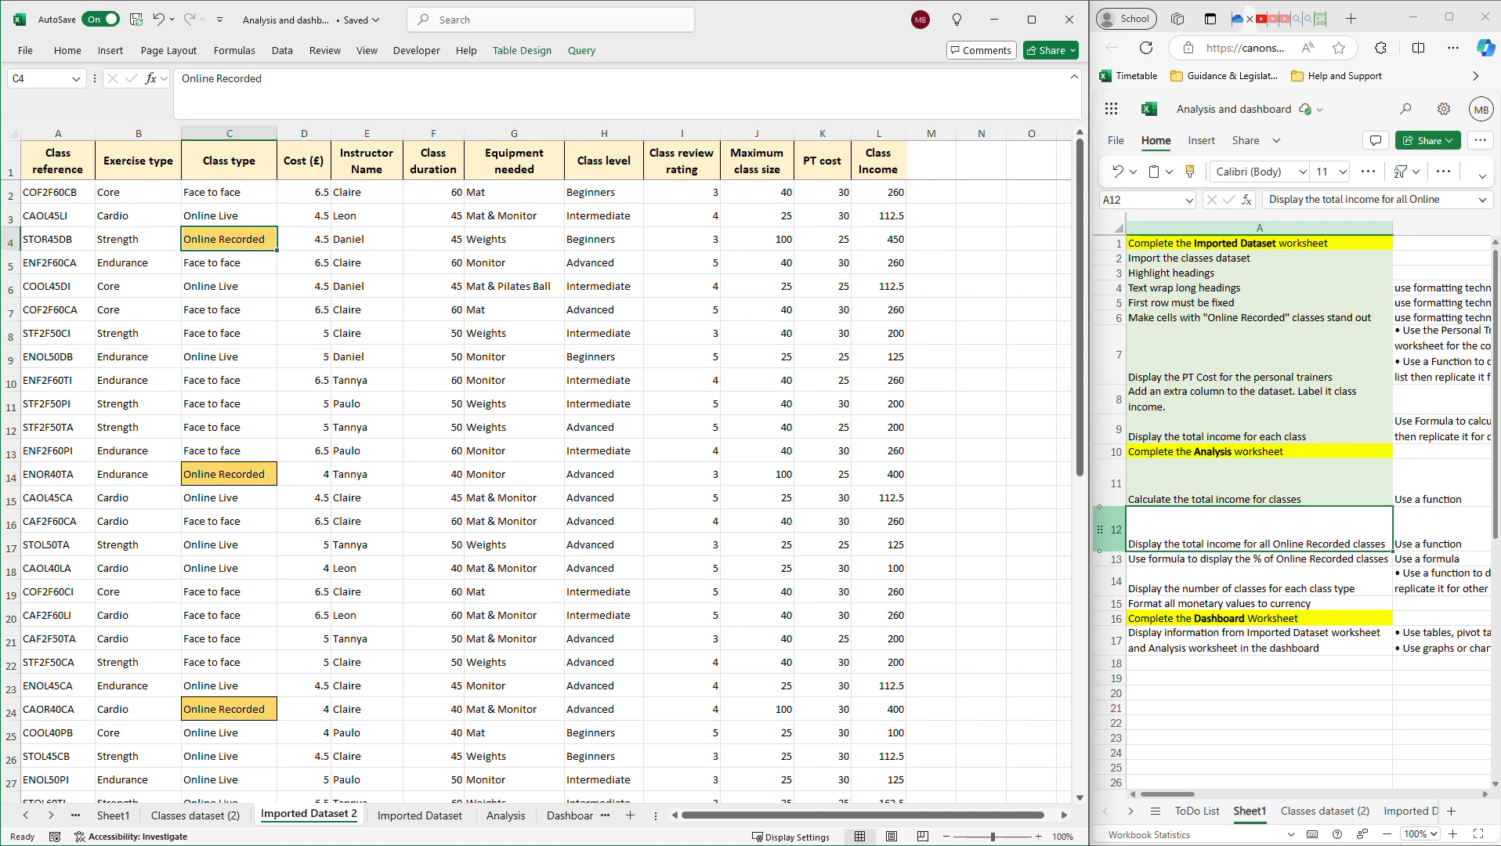
Select the Online Recorded rows 4, 14, 24 and 36, then return to the Analysis sheet.
{"action": "left_click", "coordinate": [10, 241]}
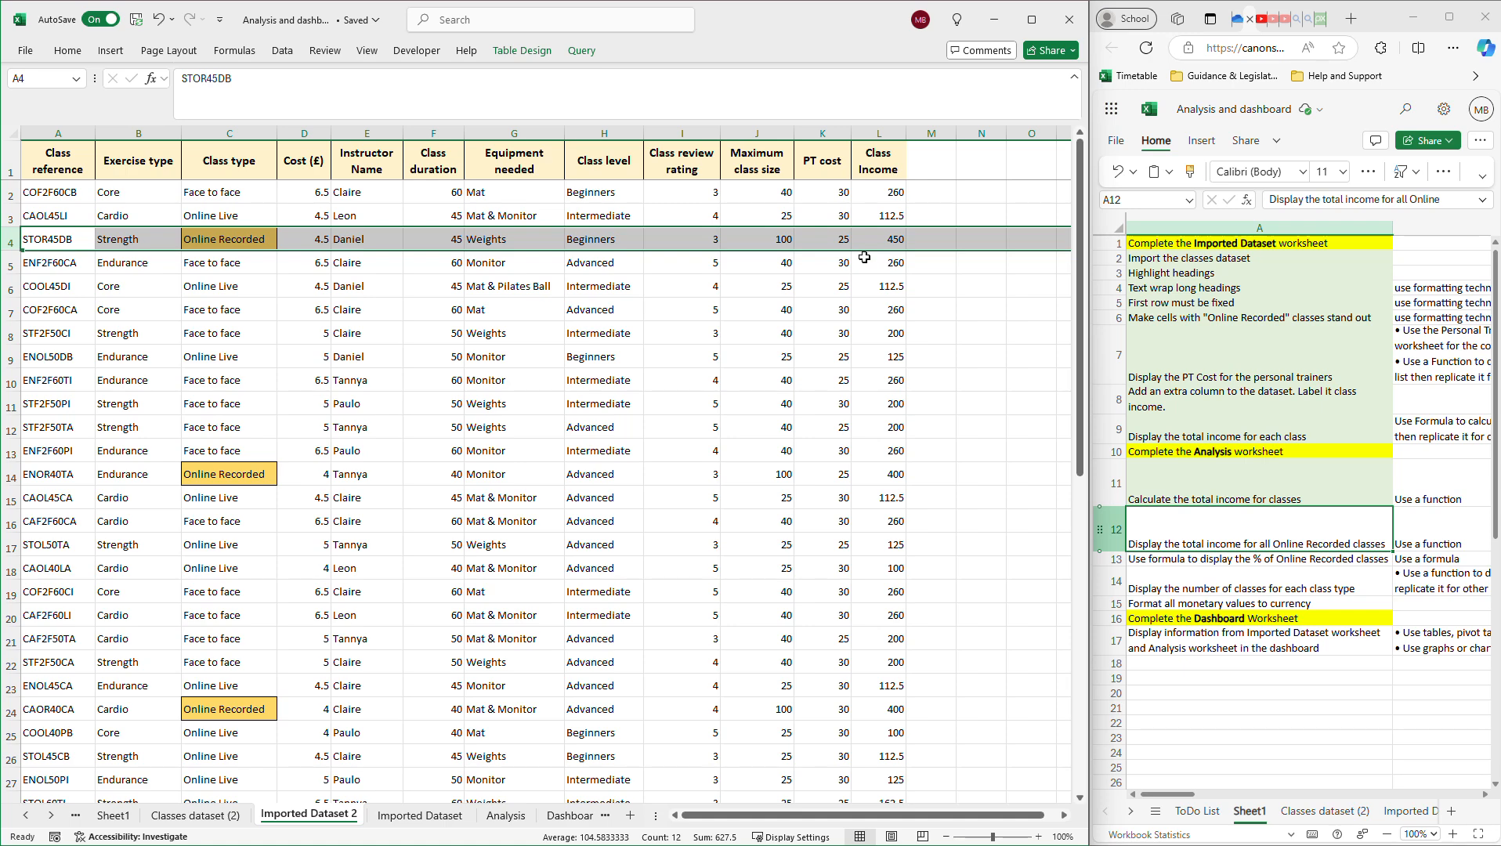
{"action": "left_click", "coordinate": [22, 483]}
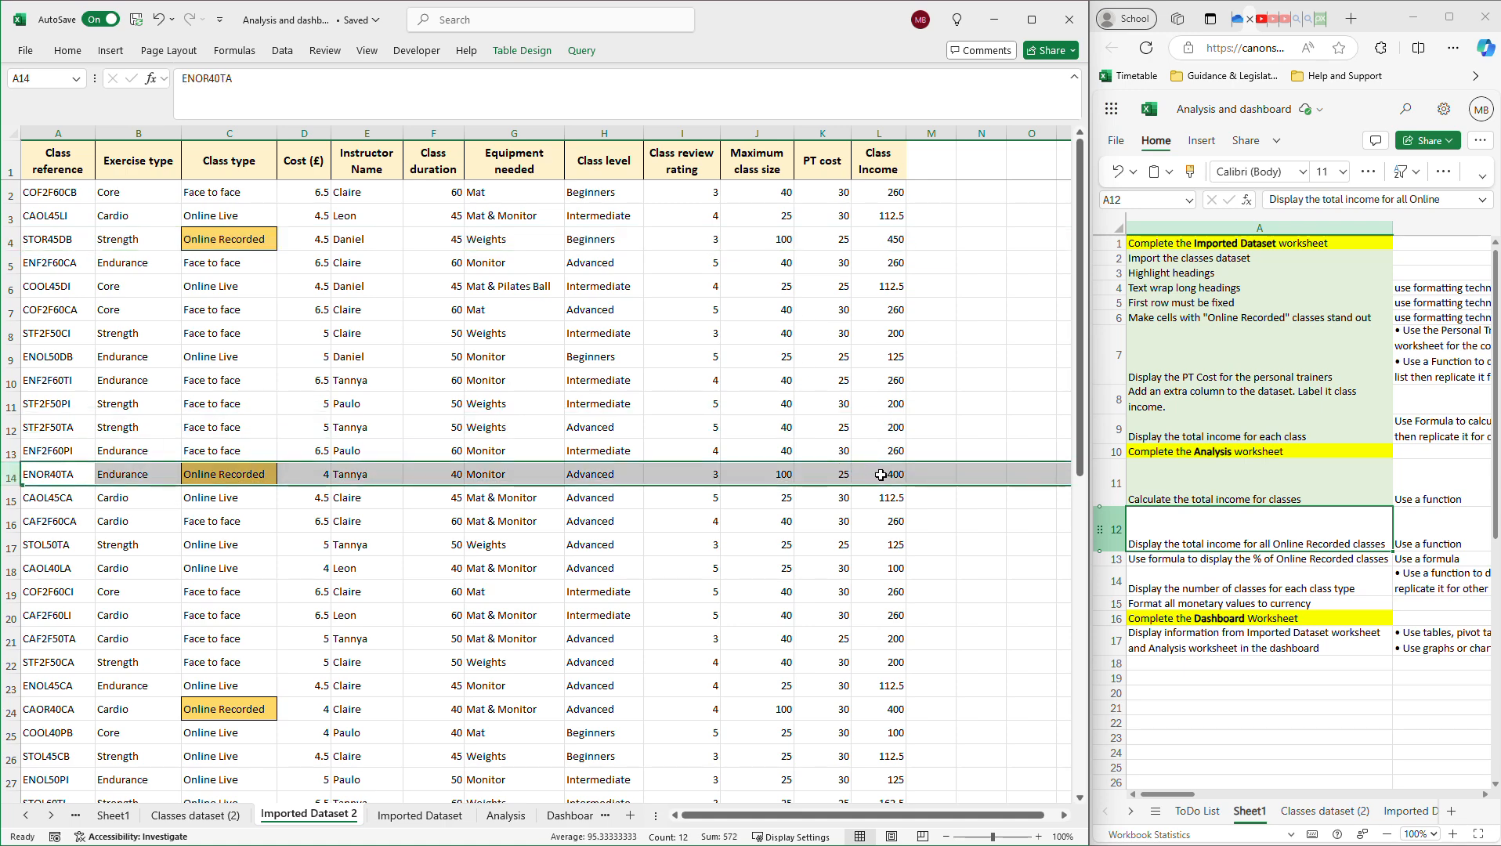
{"action": "left_click", "coordinate": [10, 712]}
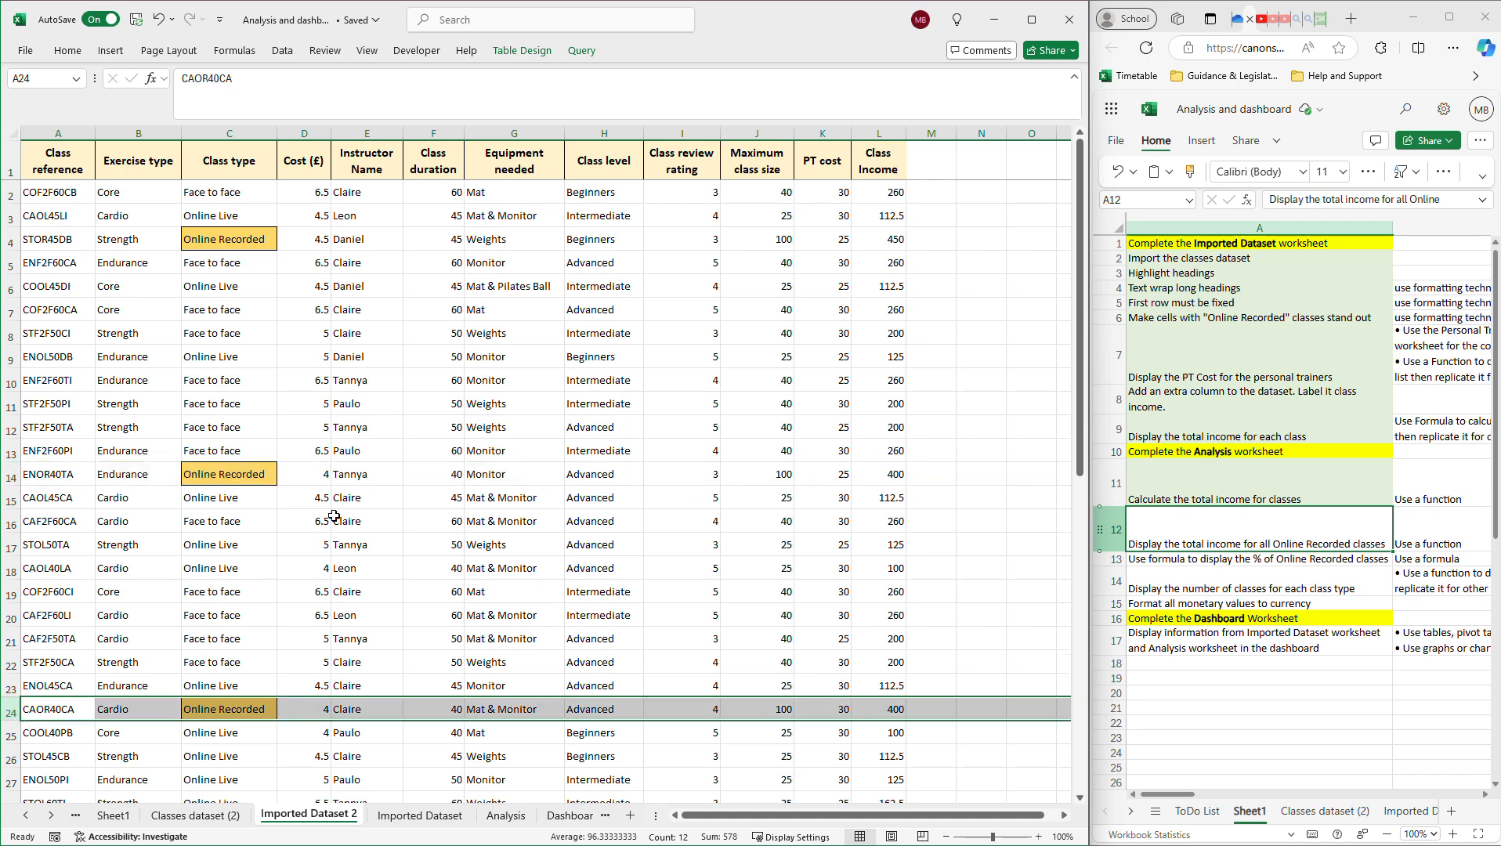
{"action": "scroll", "coordinate": [333, 516], "scroll_direction": "down", "scroll_amount": 2}
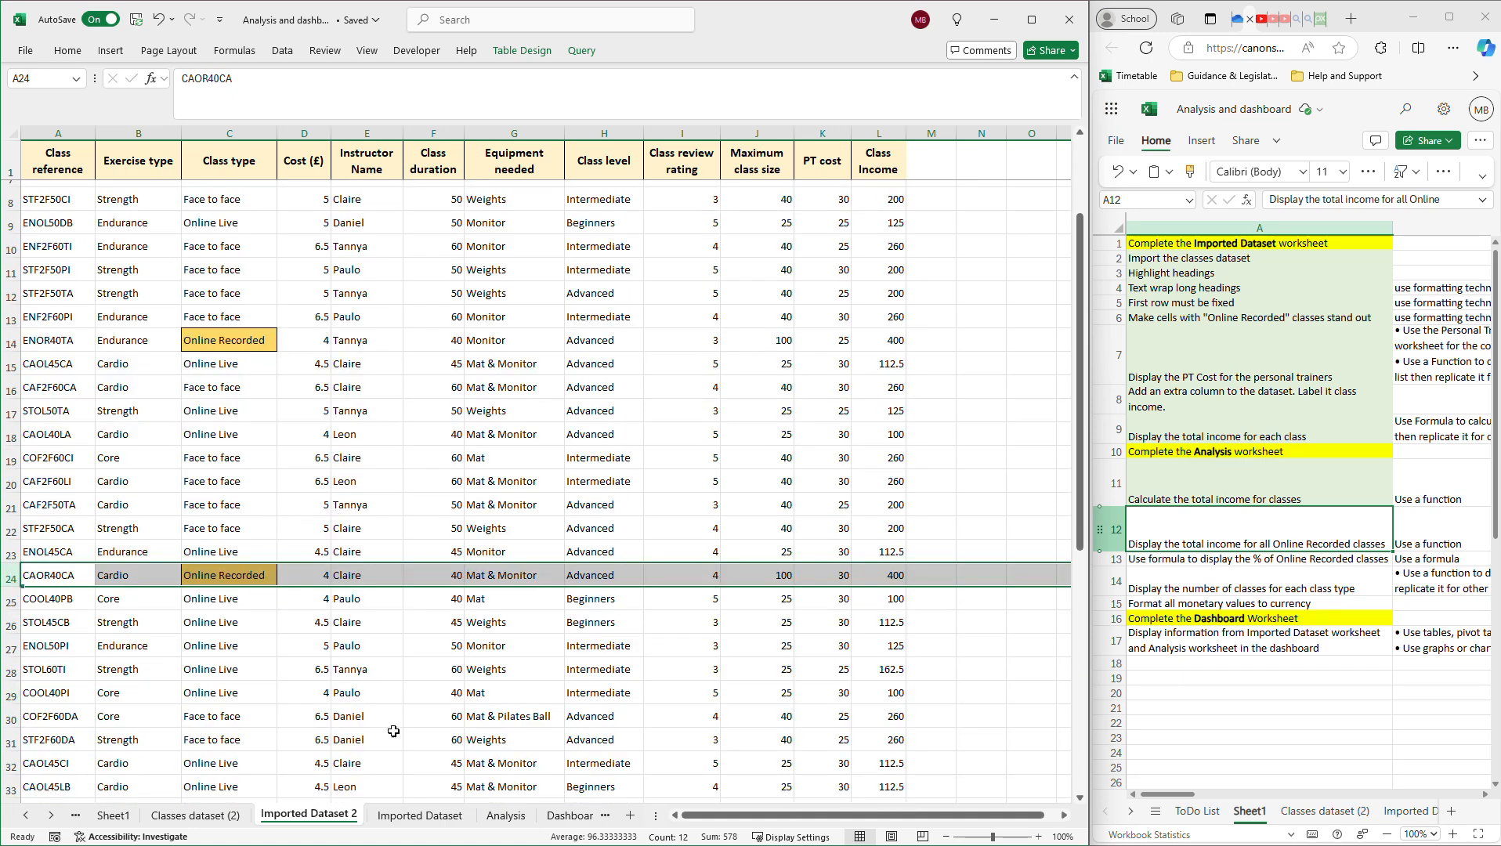
{"action": "scroll", "coordinate": [70, 708], "scroll_direction": "down", "scroll_amount": 2}
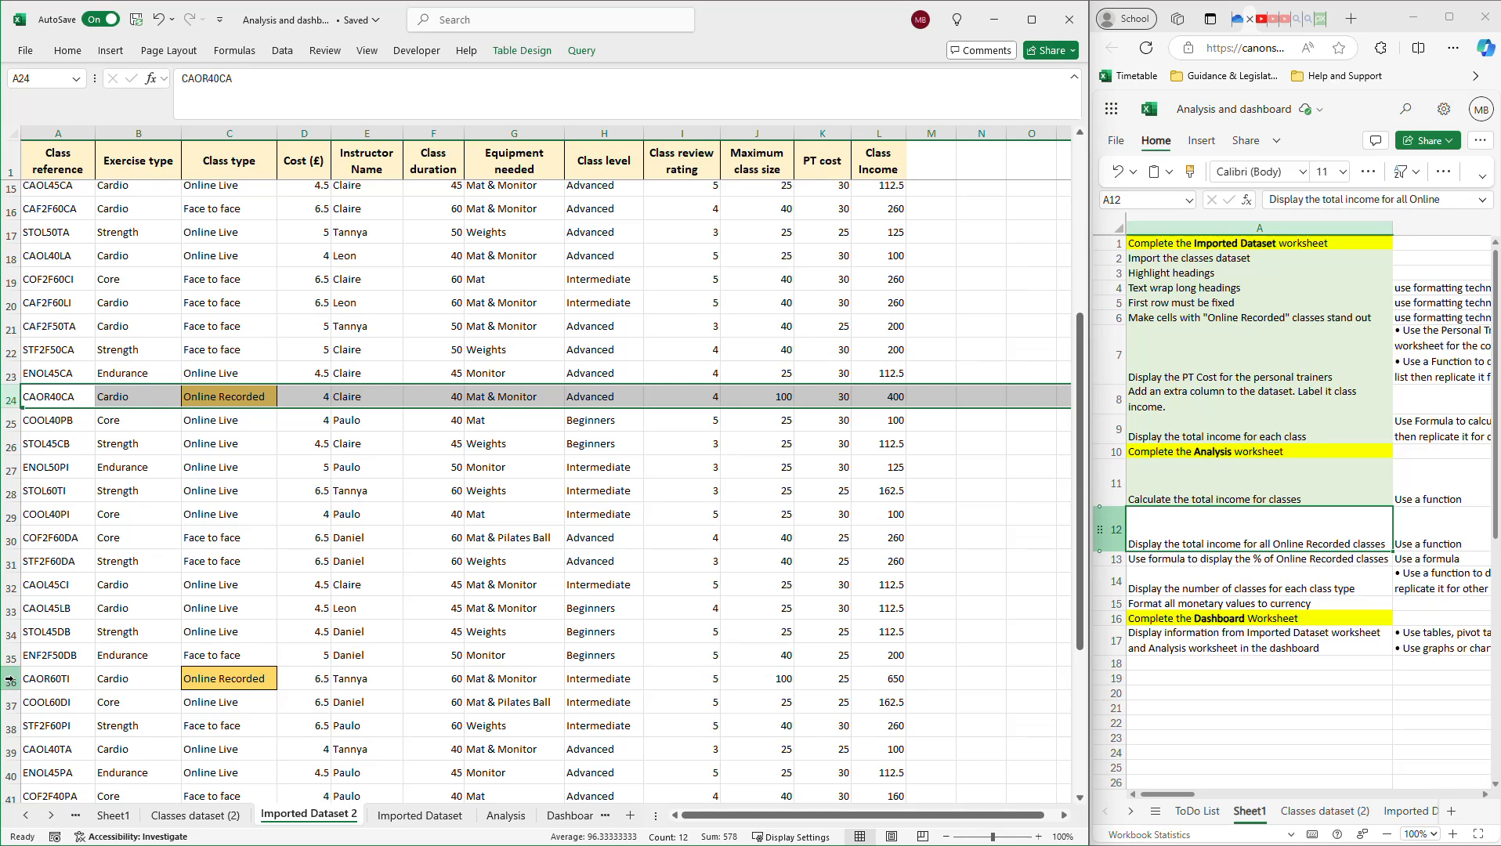
{"action": "left_click", "coordinate": [10, 680]}
{"action": "scroll", "coordinate": [336, 612], "scroll_direction": "down", "scroll_amount": 3}
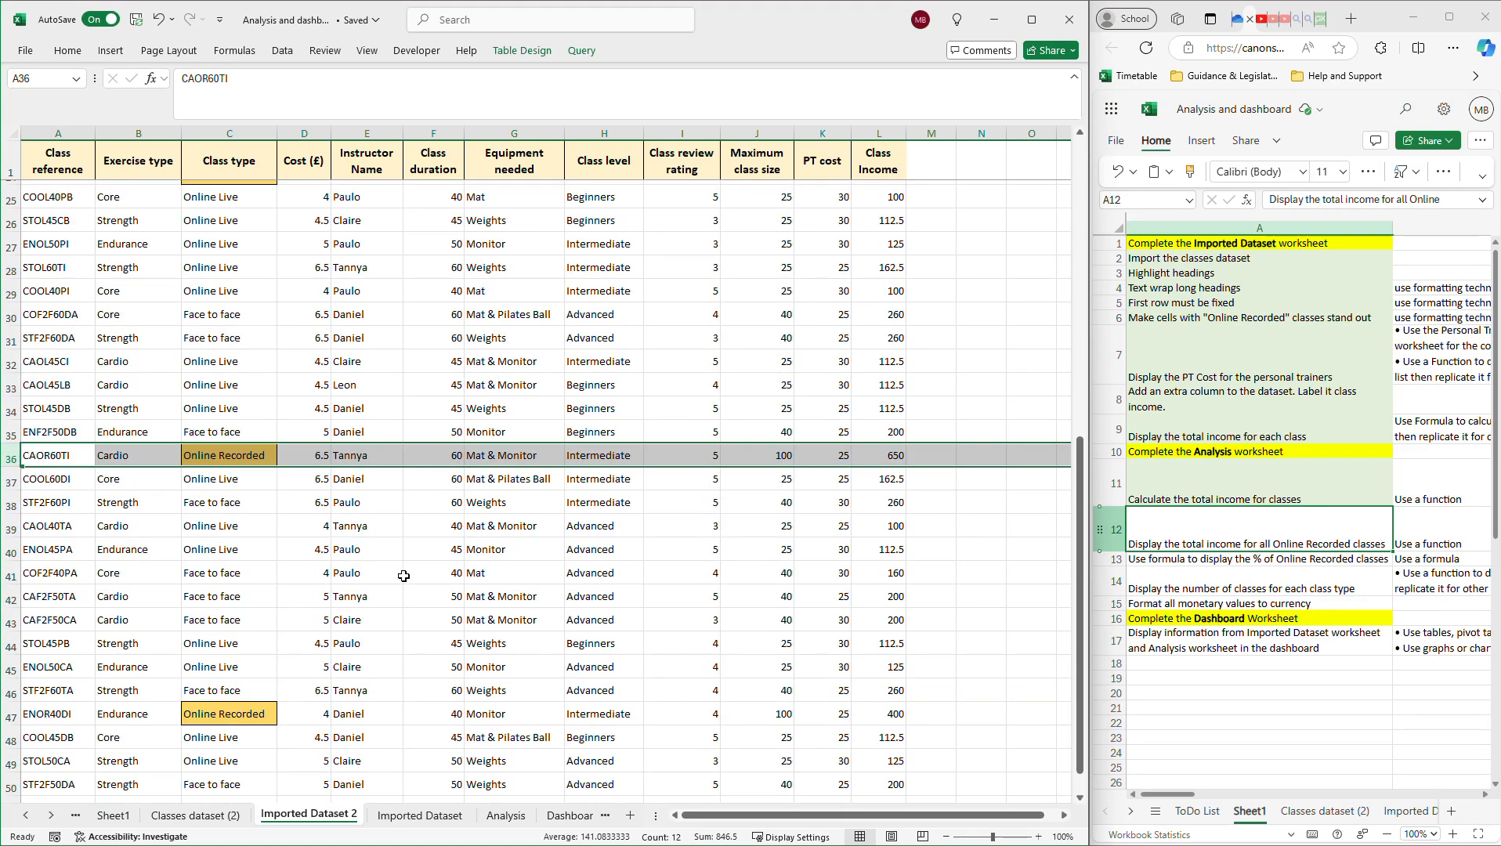
{"action": "scroll", "coordinate": [389, 589], "scroll_direction": "up", "scroll_amount": 8}
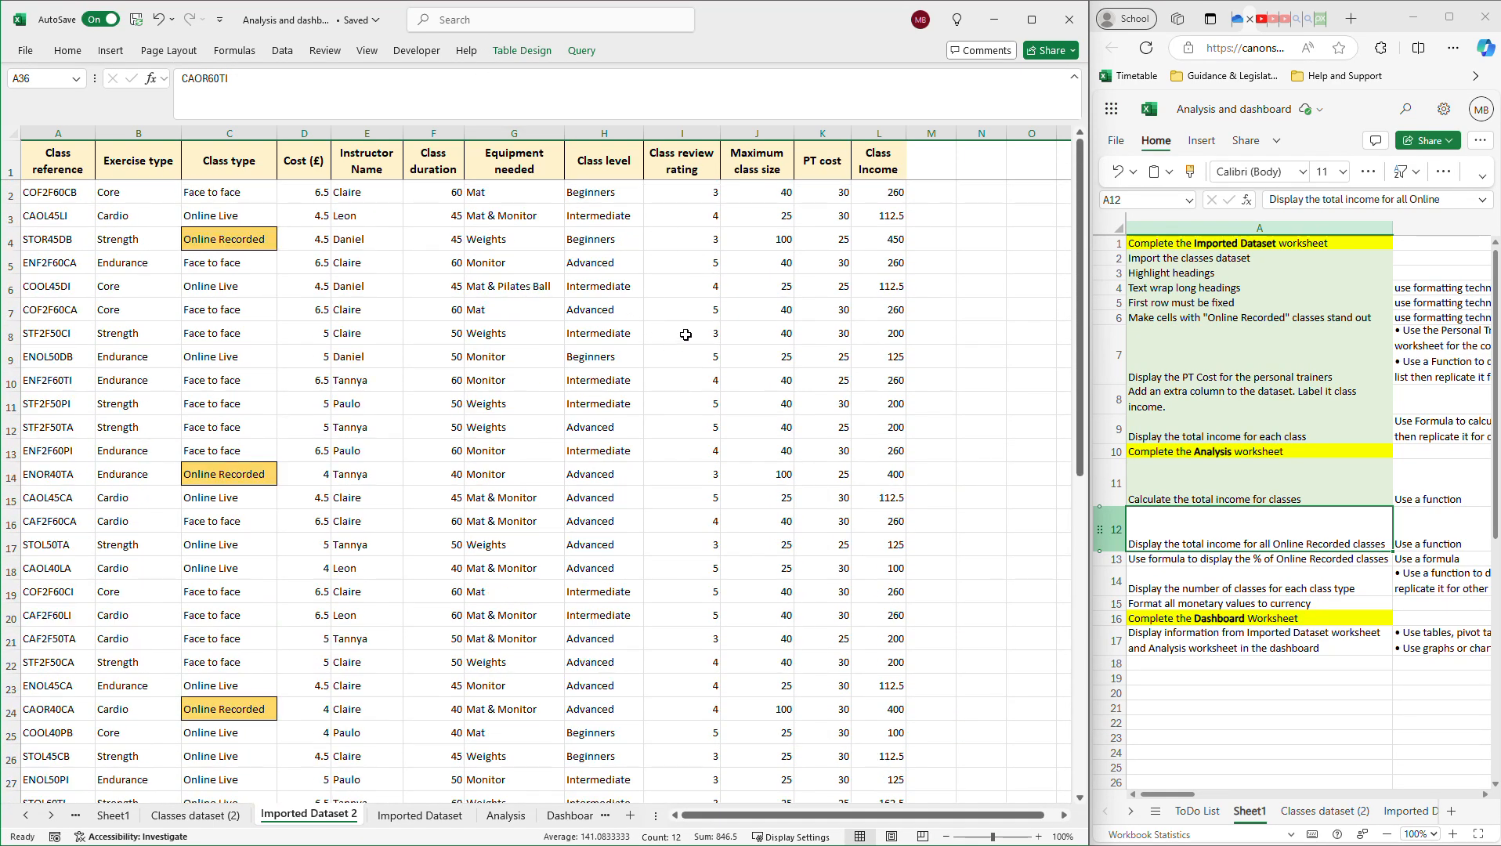
{"action": "left_click", "coordinate": [505, 815]}
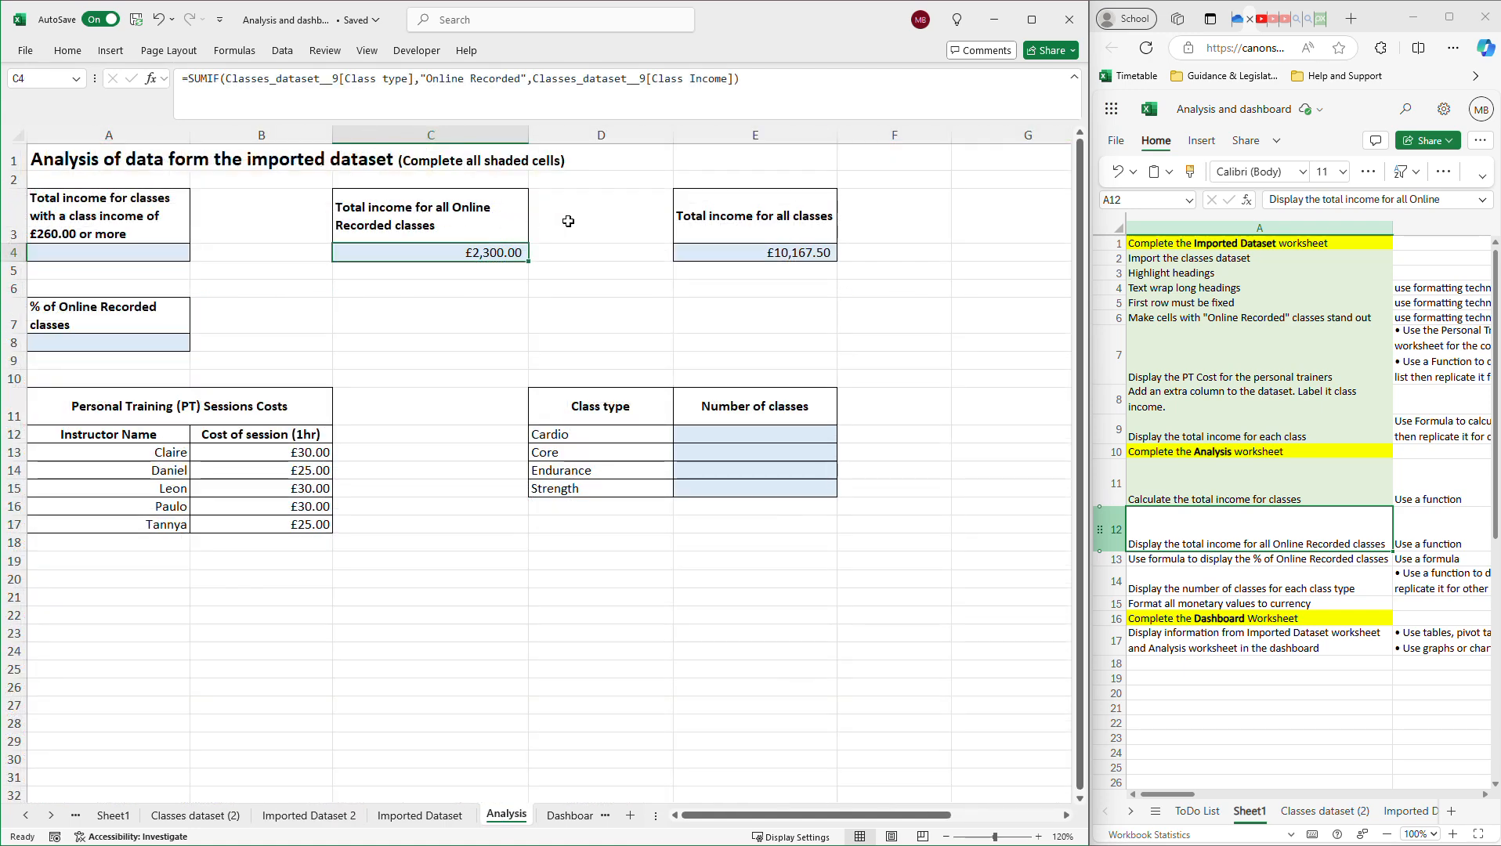
{"action": "left_click", "coordinate": [147, 254]}
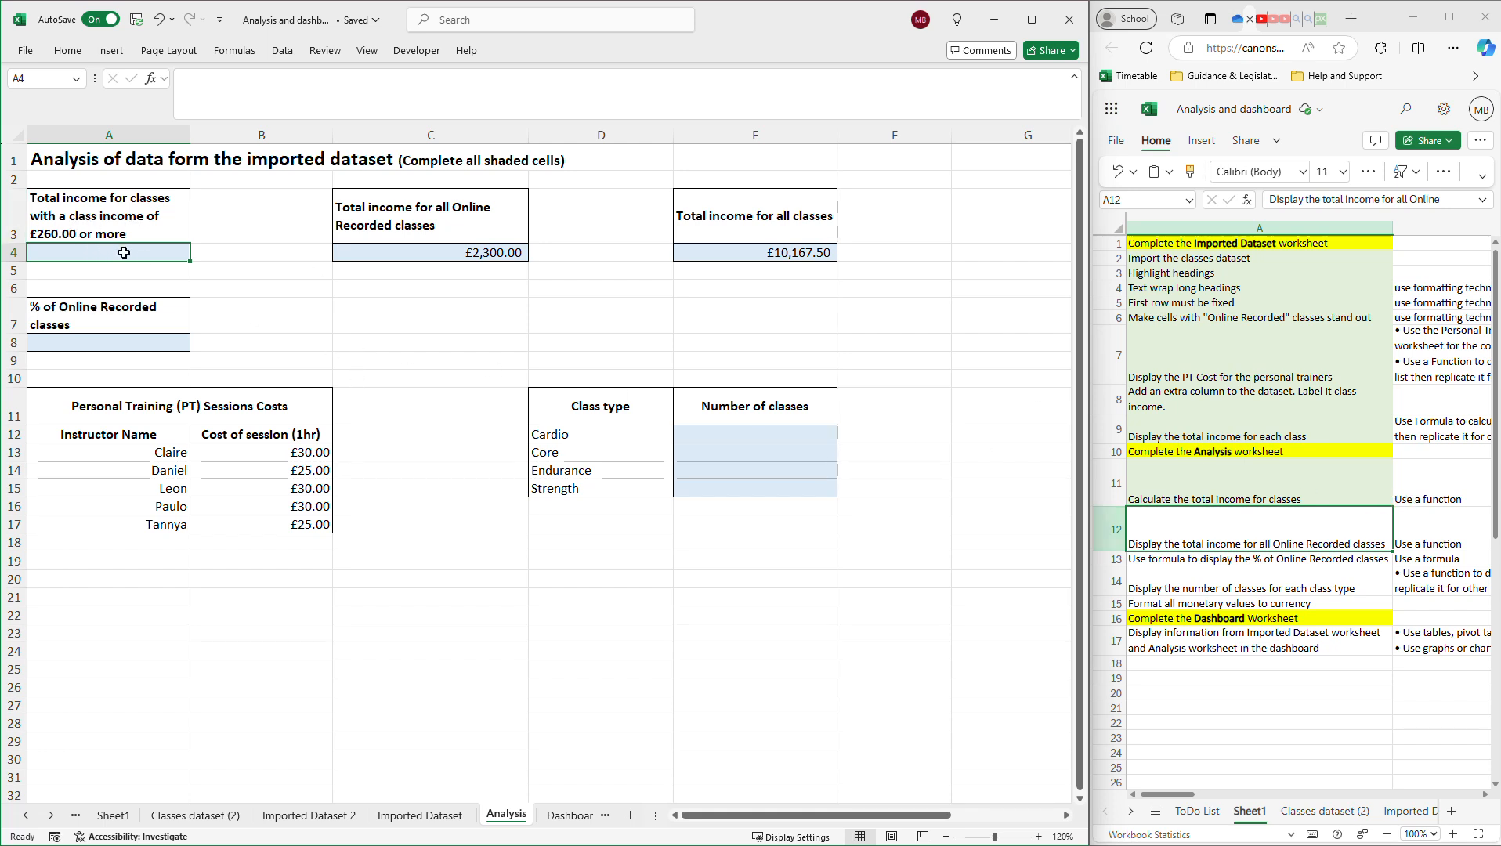
{"action": "left_click", "coordinate": [1275, 547]}
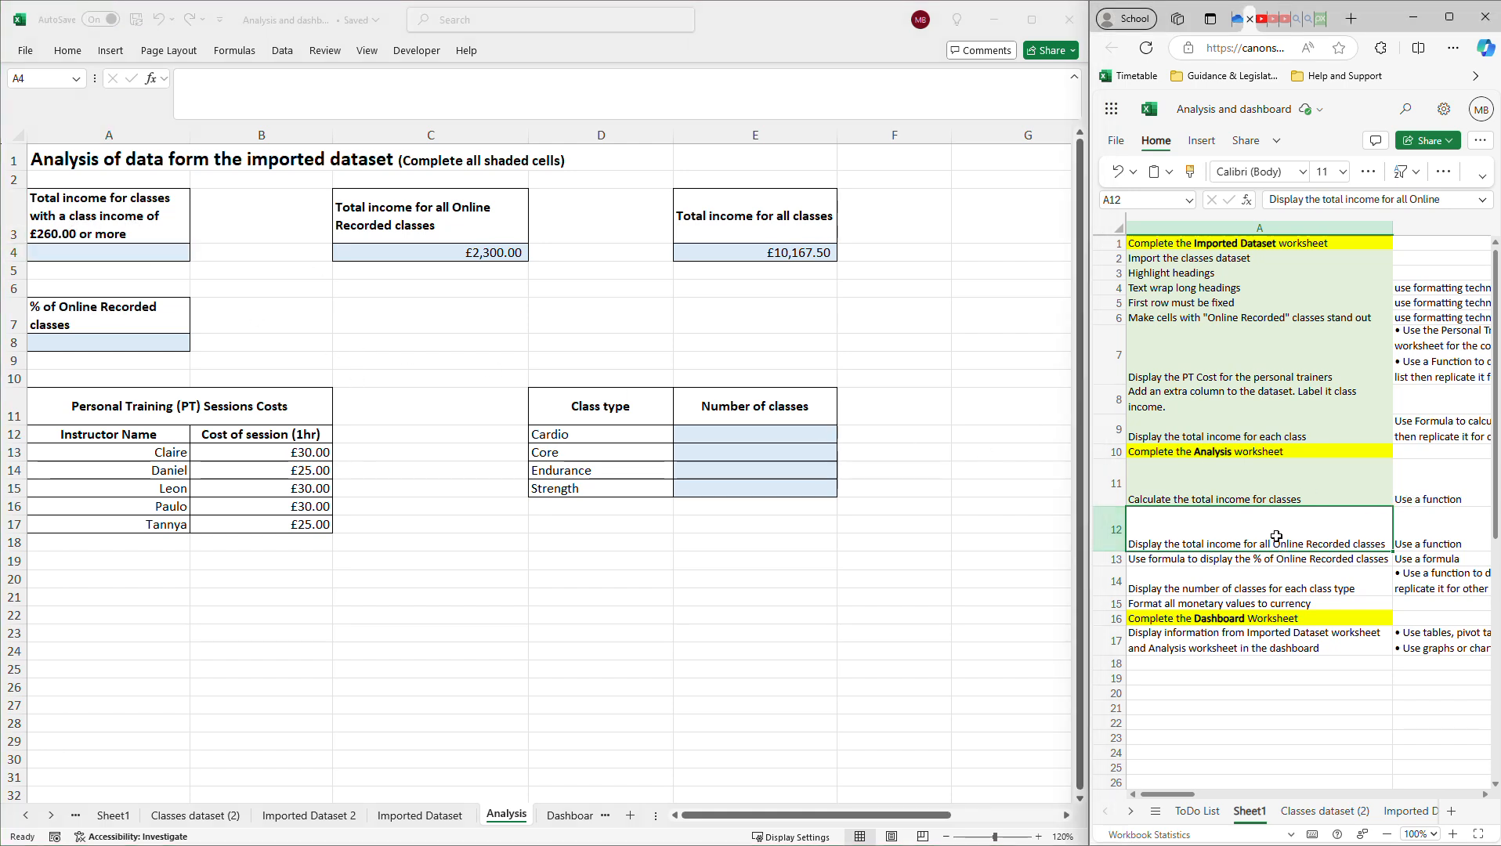
{"action": "left_click", "coordinate": [1367, 171]}
{"action": "left_click", "coordinate": [1377, 425]}
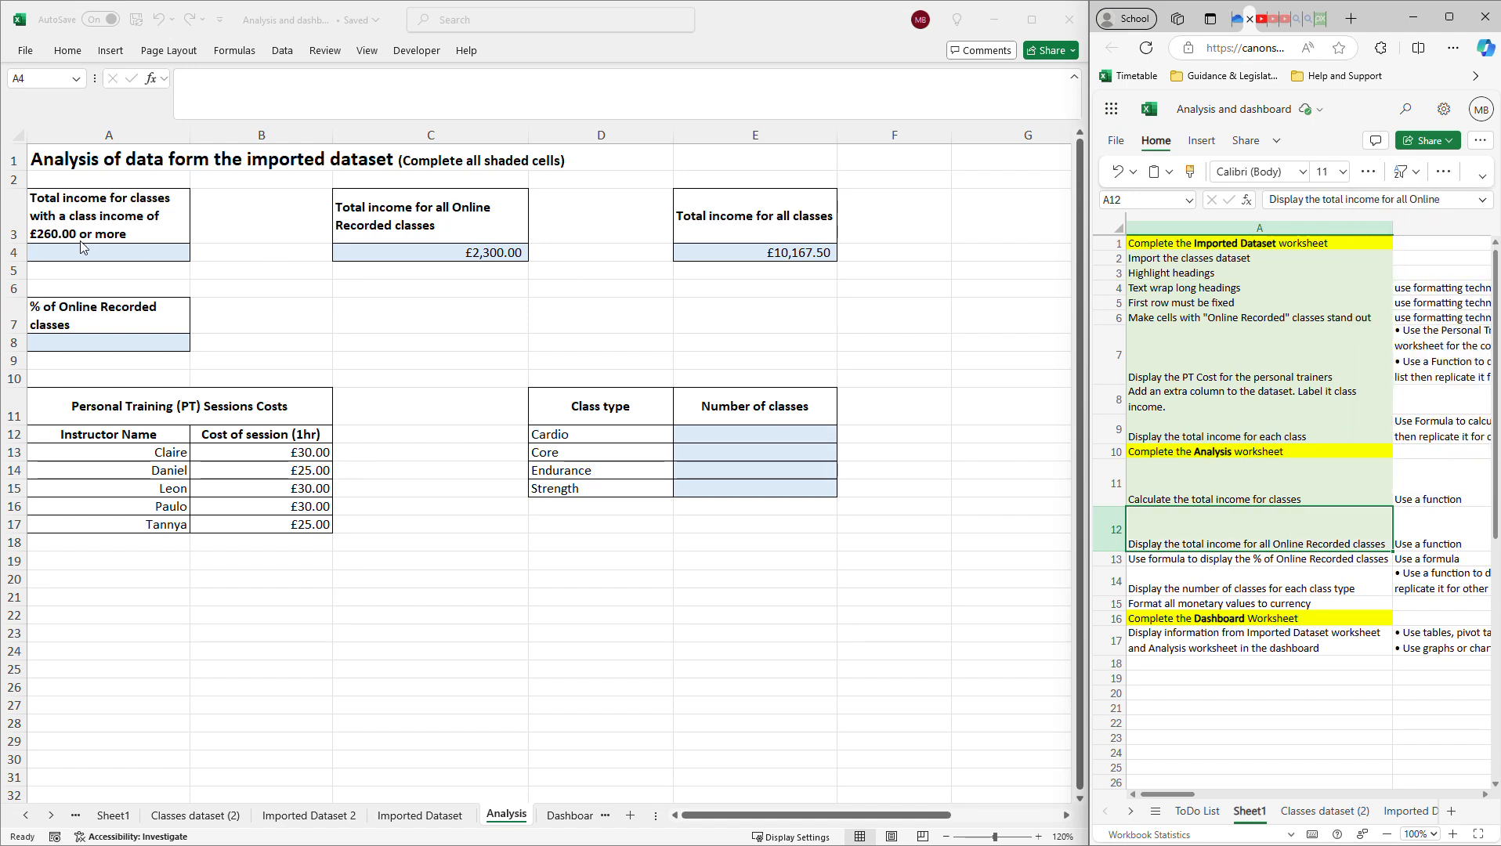
{"action": "left_click", "coordinate": [104, 248]}
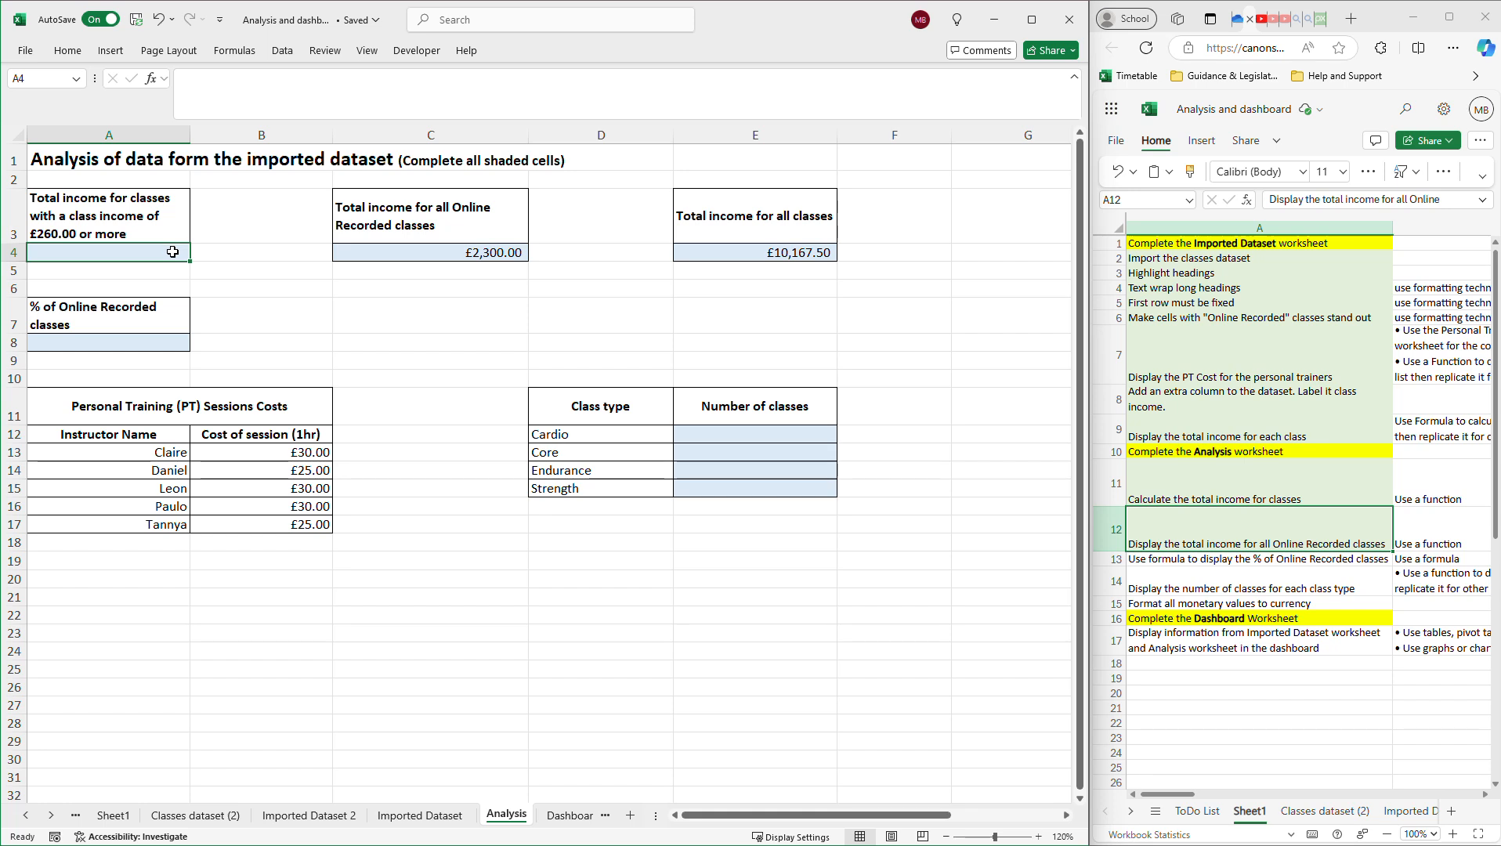
{"action": "left_click", "coordinate": [468, 261]}
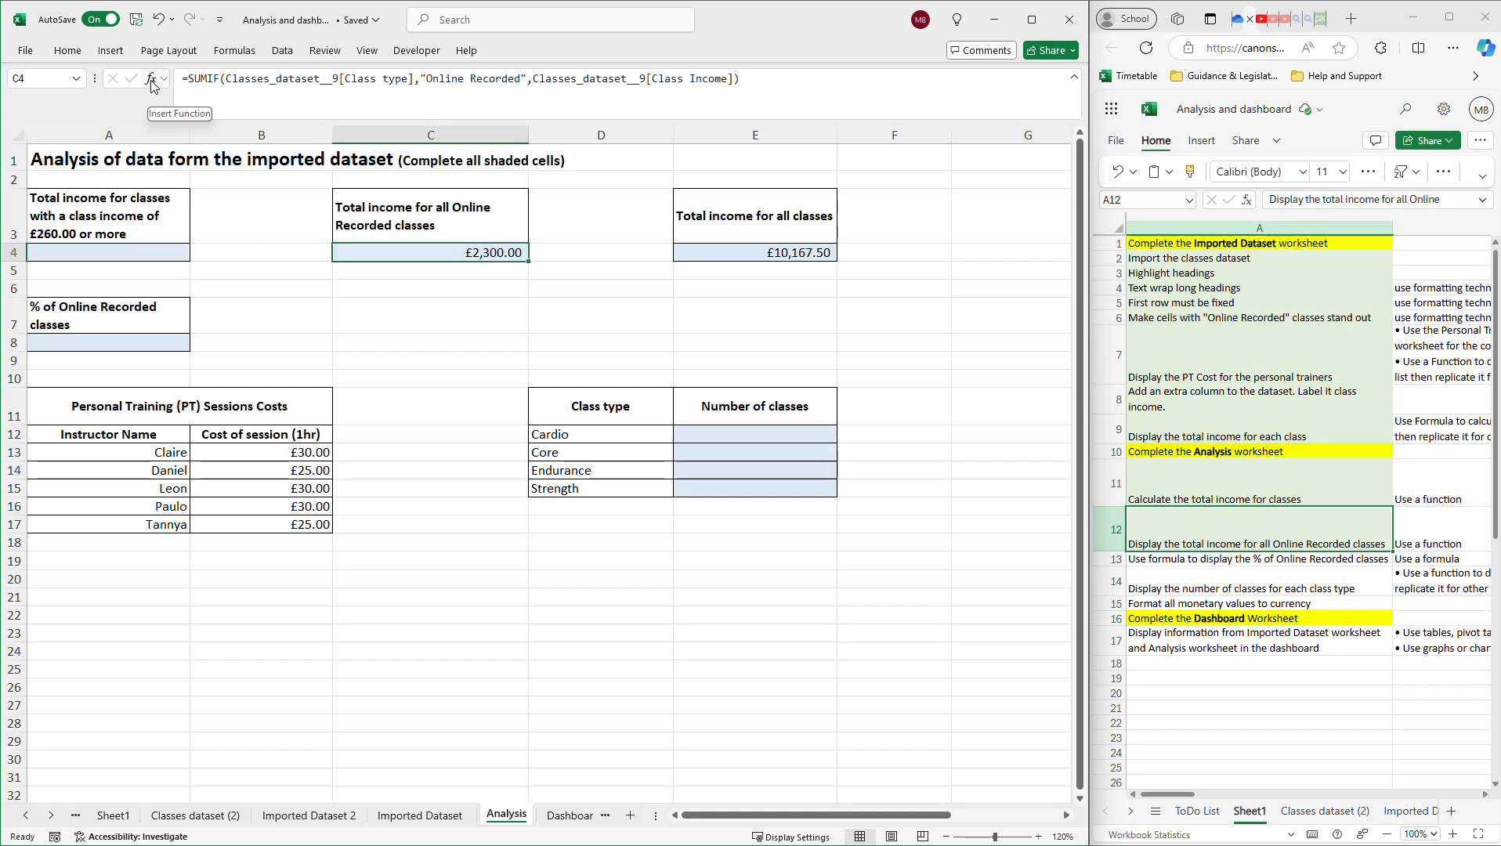
Start a =SUMIF( formula in A4 using the autocomplete list after typing =SUM.
{"action": "left_click", "coordinate": [149, 251]}
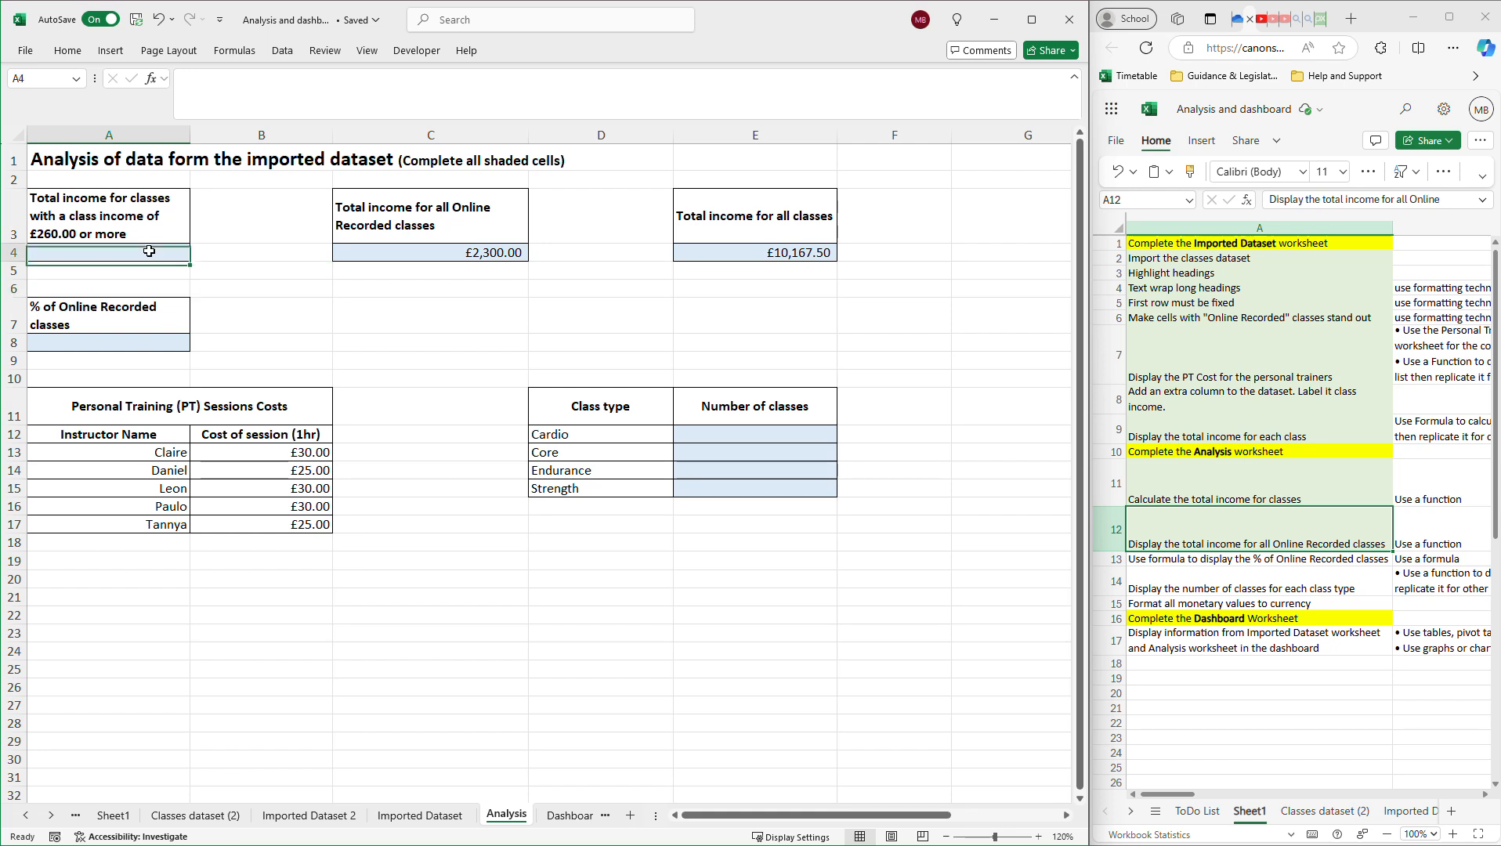
{"action": "double_click", "coordinate": [149, 251]}
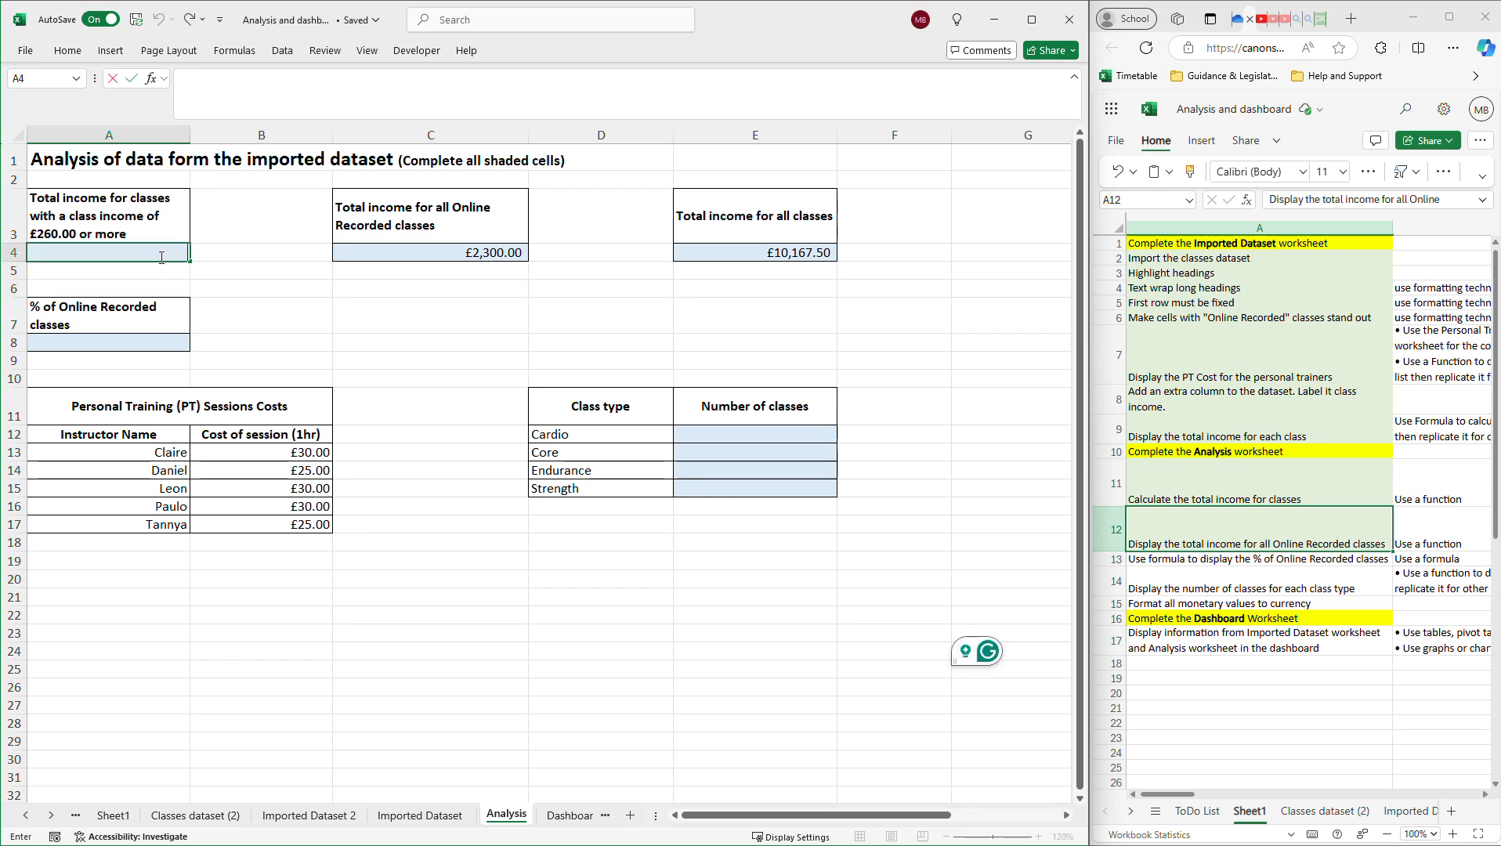
{"action": "type", "text": "=SU"}
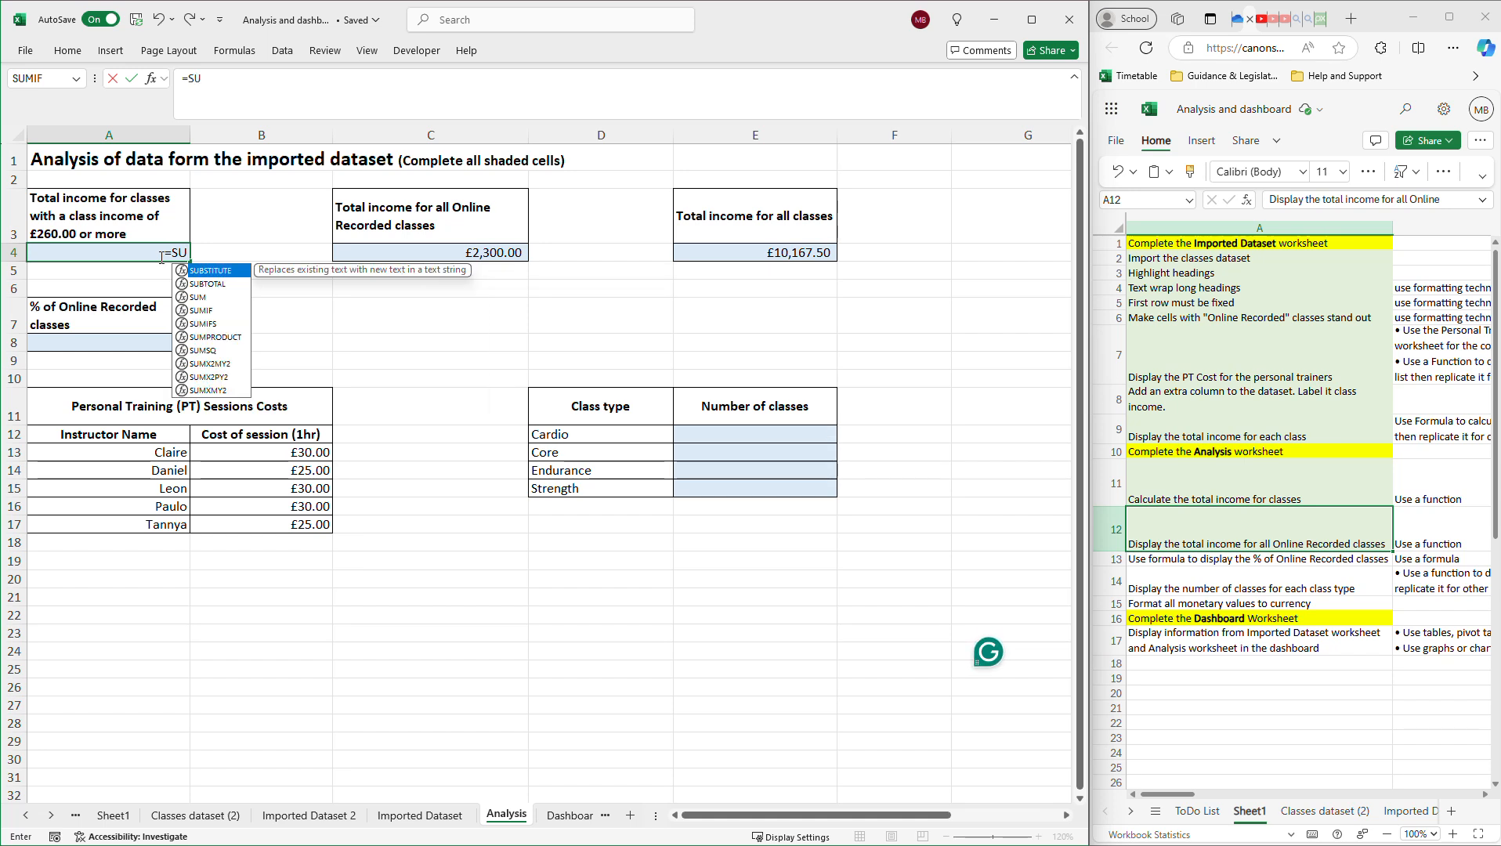
{"action": "type", "text": "M"}
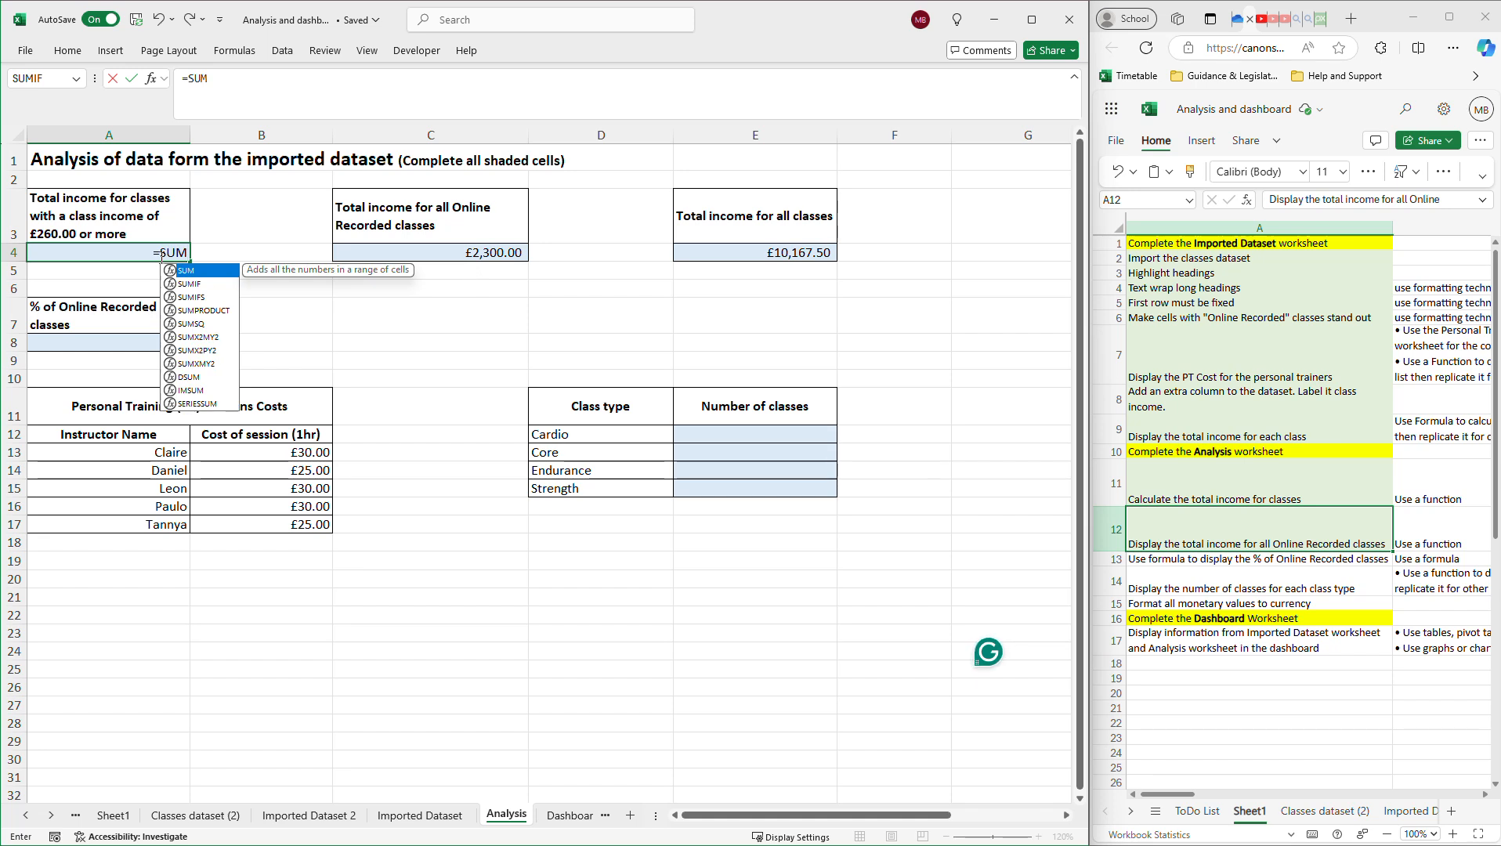
{"action": "left_click", "coordinate": [183, 290]}
{"action": "double_click", "coordinate": [182, 286]}
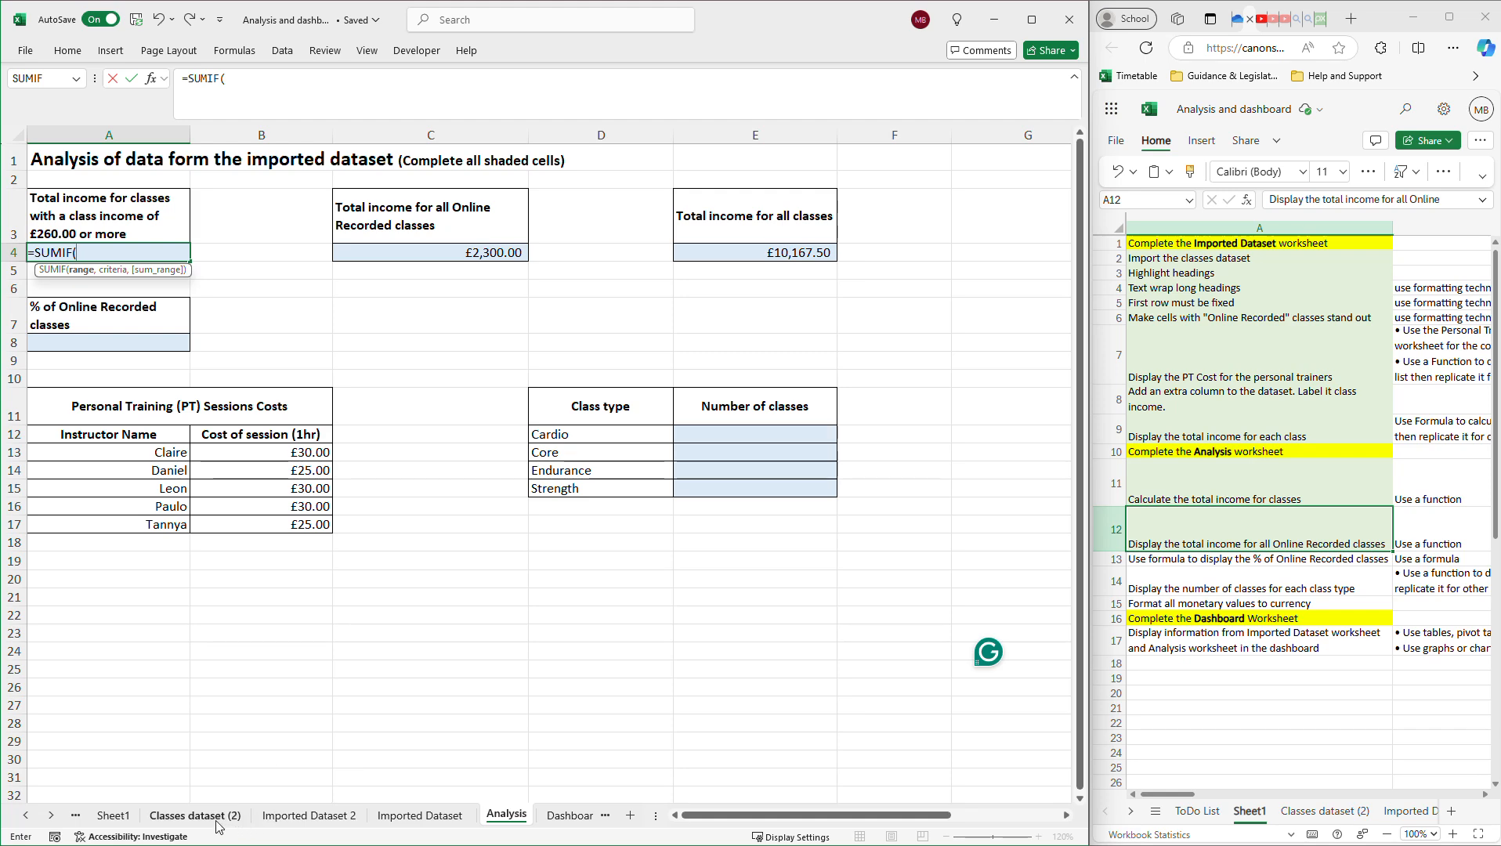
Select the Class type column on Imported Dataset 2 as A4's SUMIF range.
{"action": "left_click", "coordinate": [309, 816]}
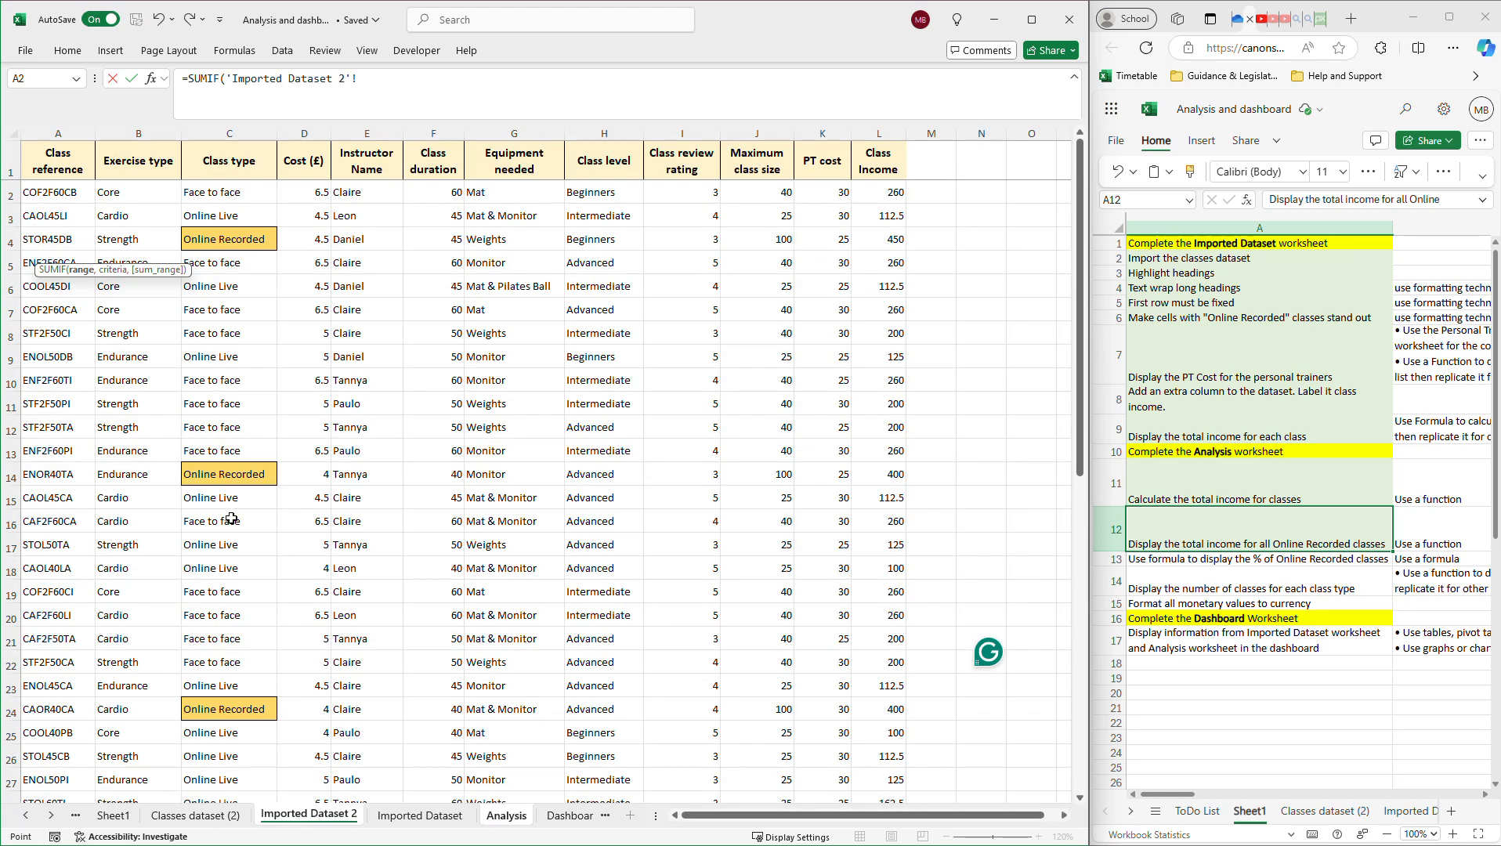
{"action": "left_click", "coordinate": [227, 191]}
{"action": "scroll", "coordinate": [235, 548], "scroll_direction": "down", "scroll_amount": 8}
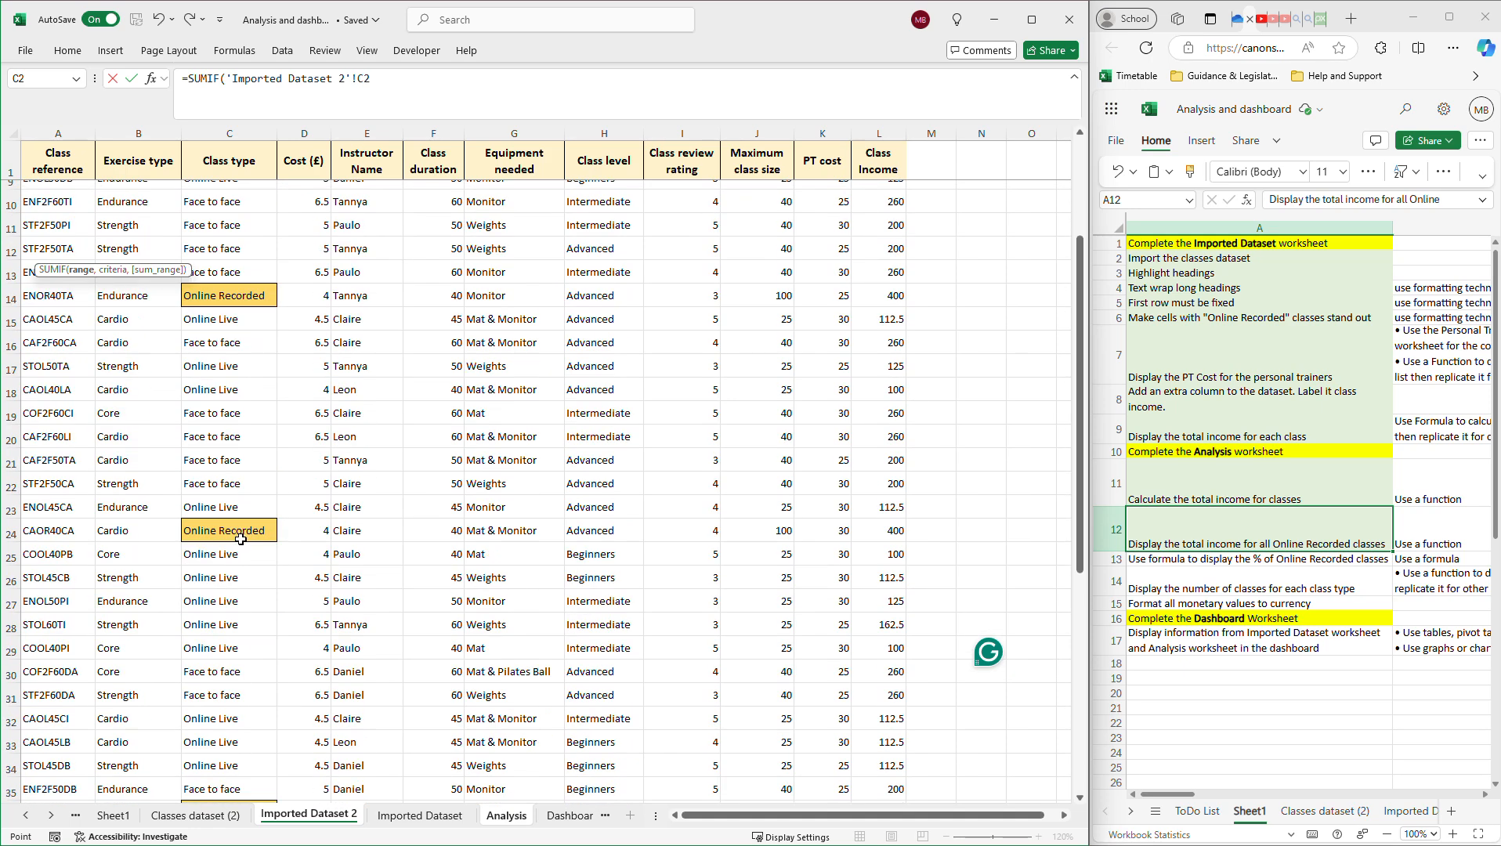
{"action": "scroll", "coordinate": [243, 599], "scroll_direction": "down", "scroll_amount": 2}
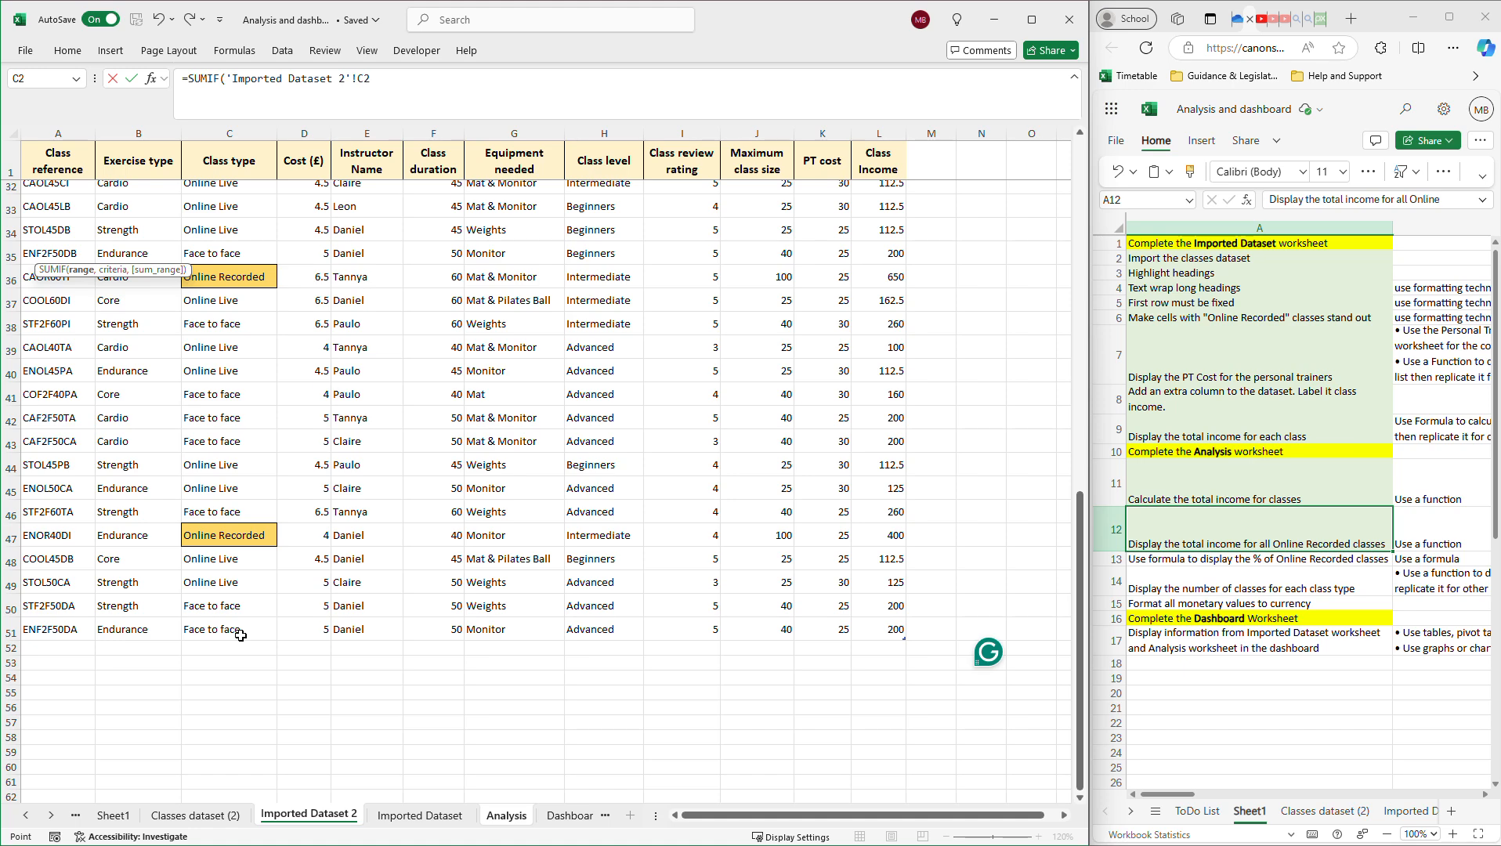
{"action": "left_click", "coordinate": [240, 635], "text": "shift"}
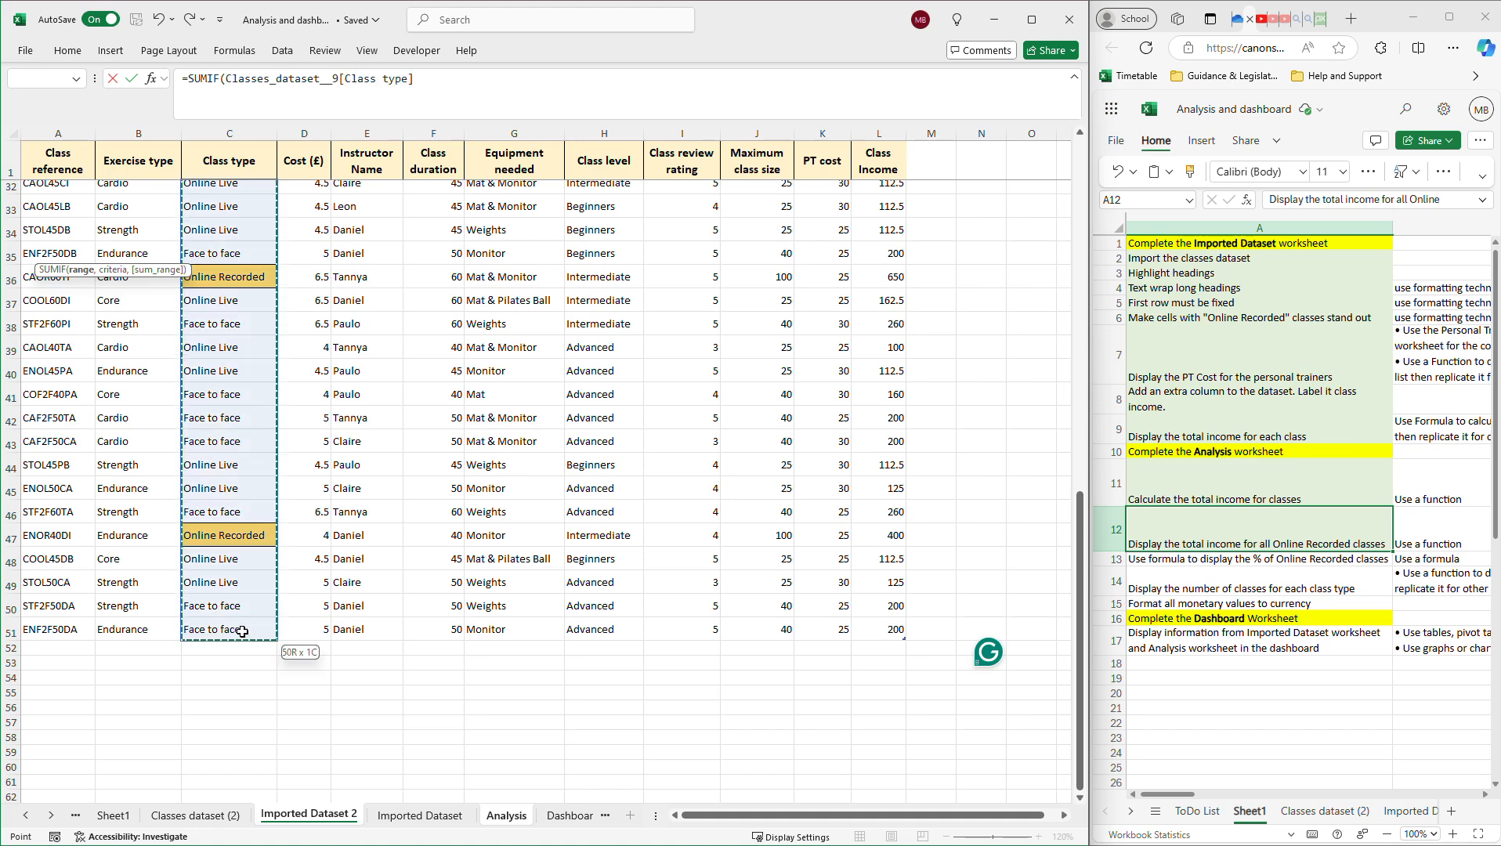
{"action": "scroll", "coordinate": [239, 595], "scroll_direction": "up", "scroll_amount": 10}
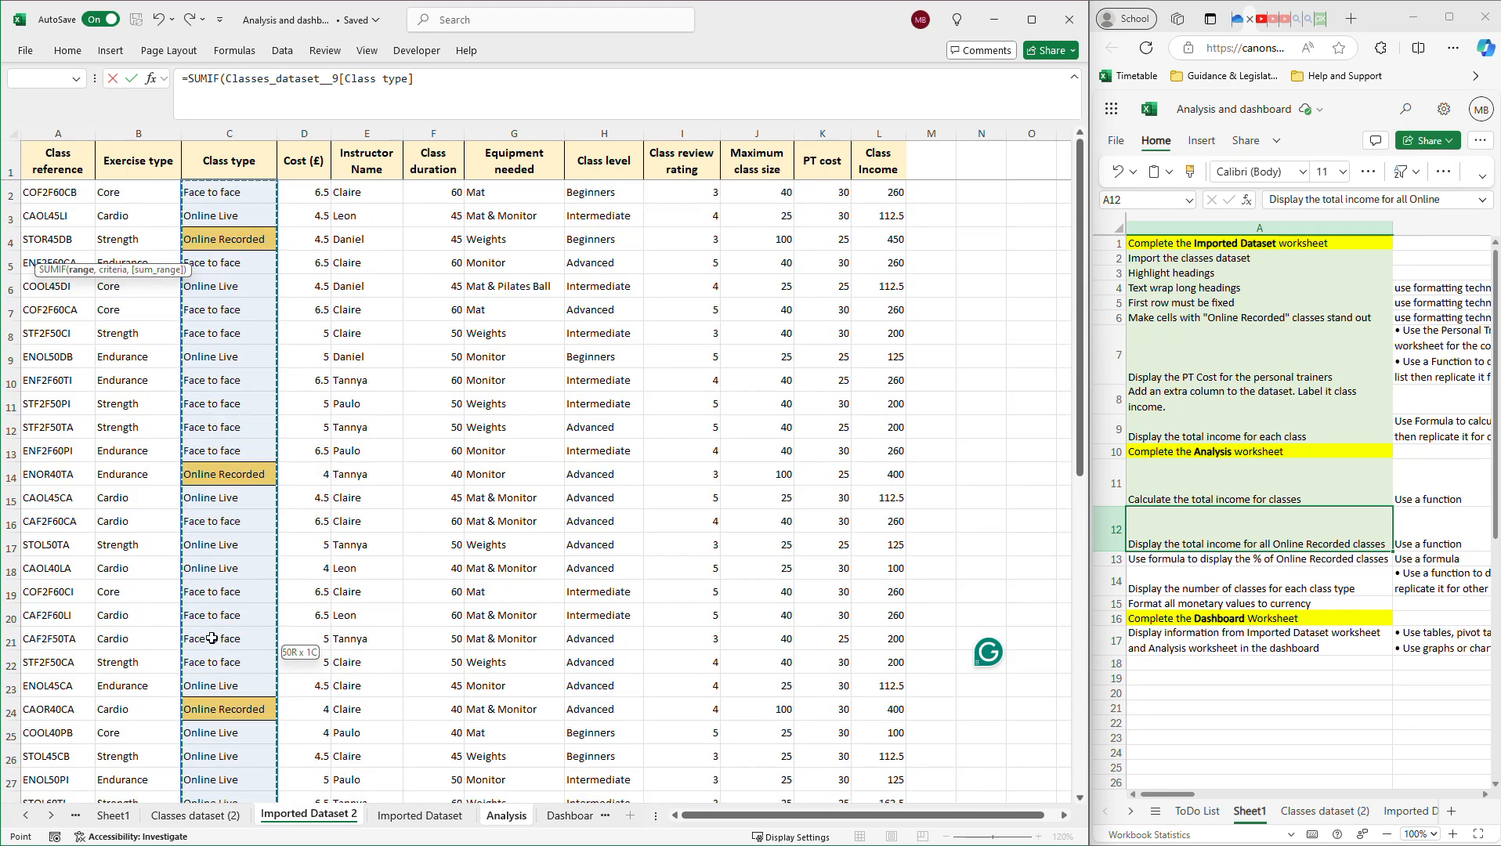
{"action": "scroll", "coordinate": [230, 703], "scroll_direction": "down", "scroll_amount": 9}
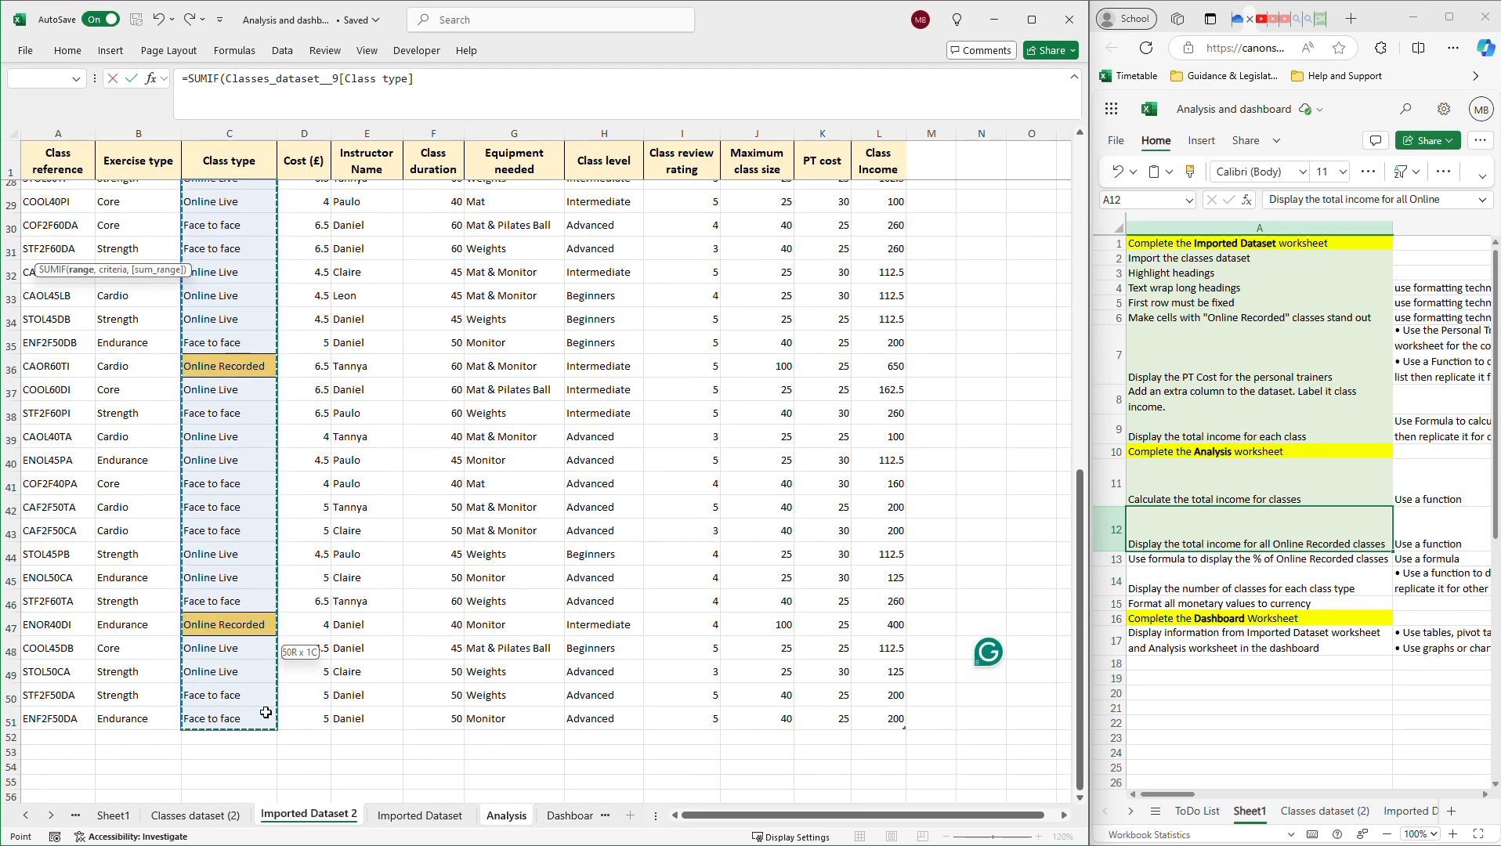
{"action": "scroll", "coordinate": [258, 626], "scroll_direction": "up", "scroll_amount": 6}
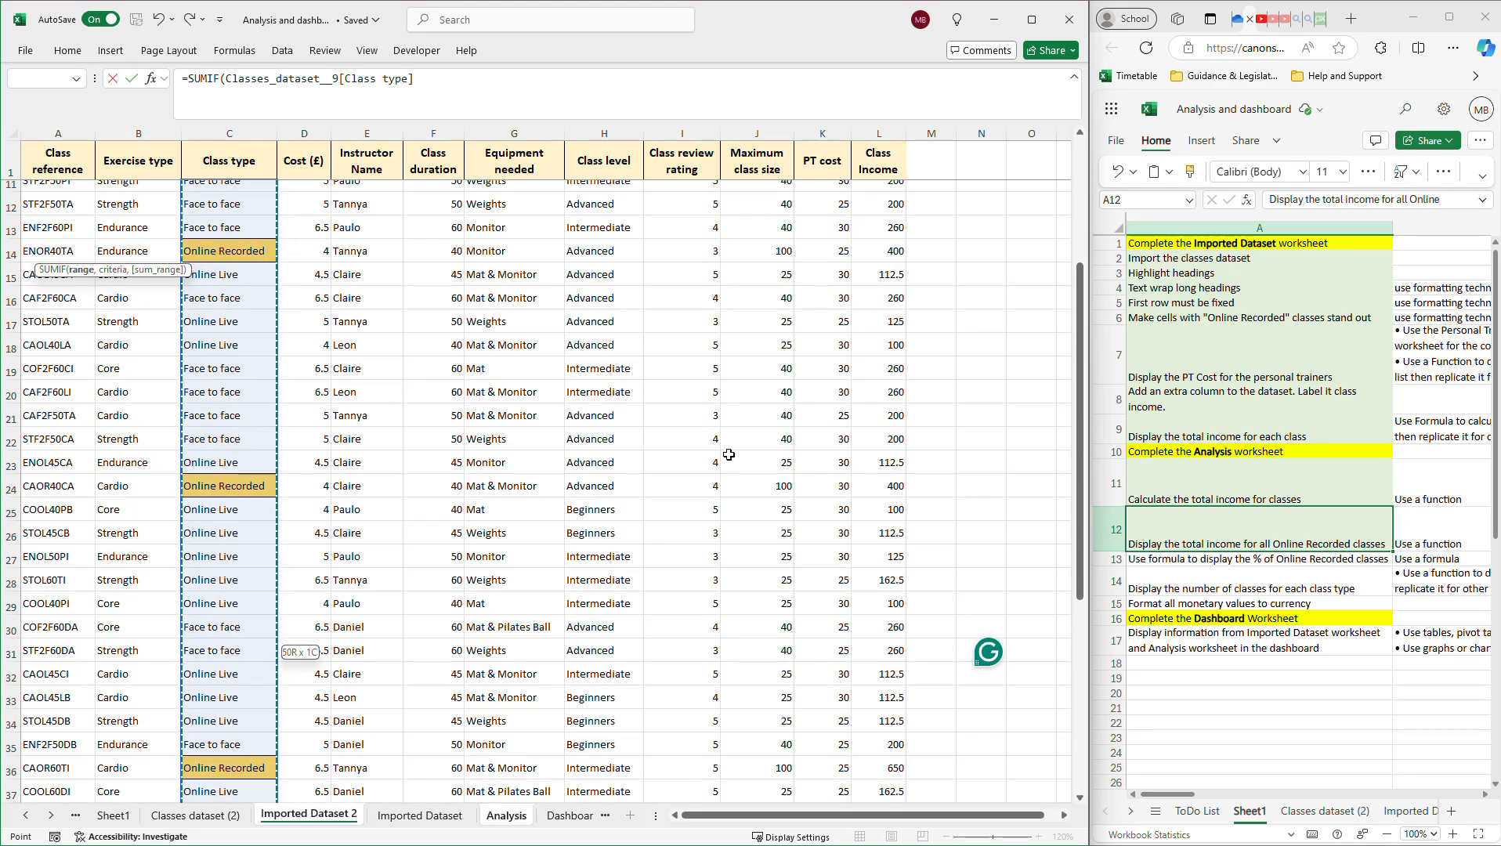
{"action": "scroll", "coordinate": [267, 408], "scroll_direction": "up", "scroll_amount": 3}
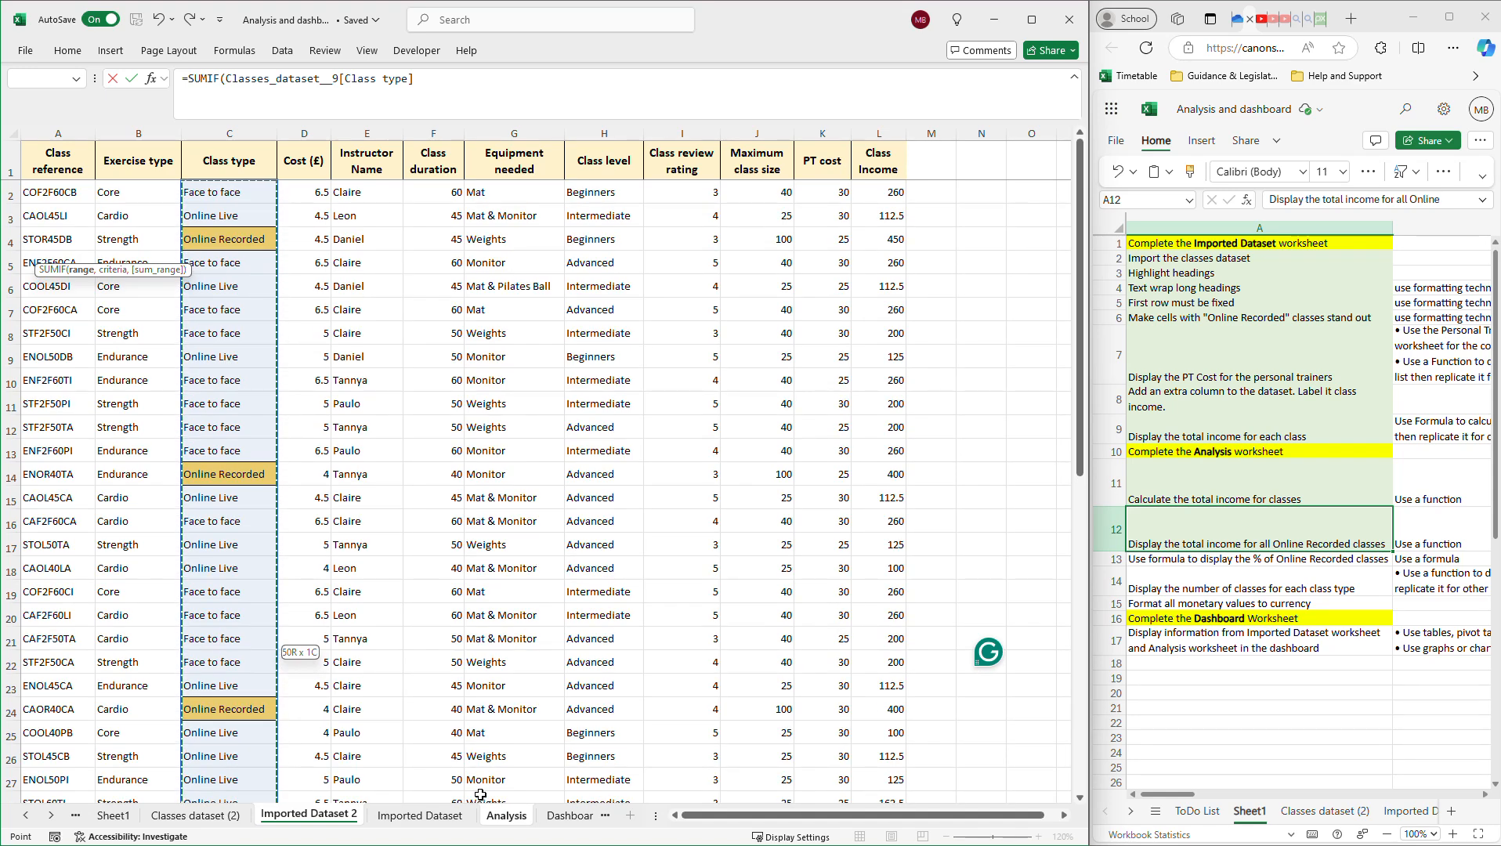
{"action": "left_click", "coordinate": [503, 815]}
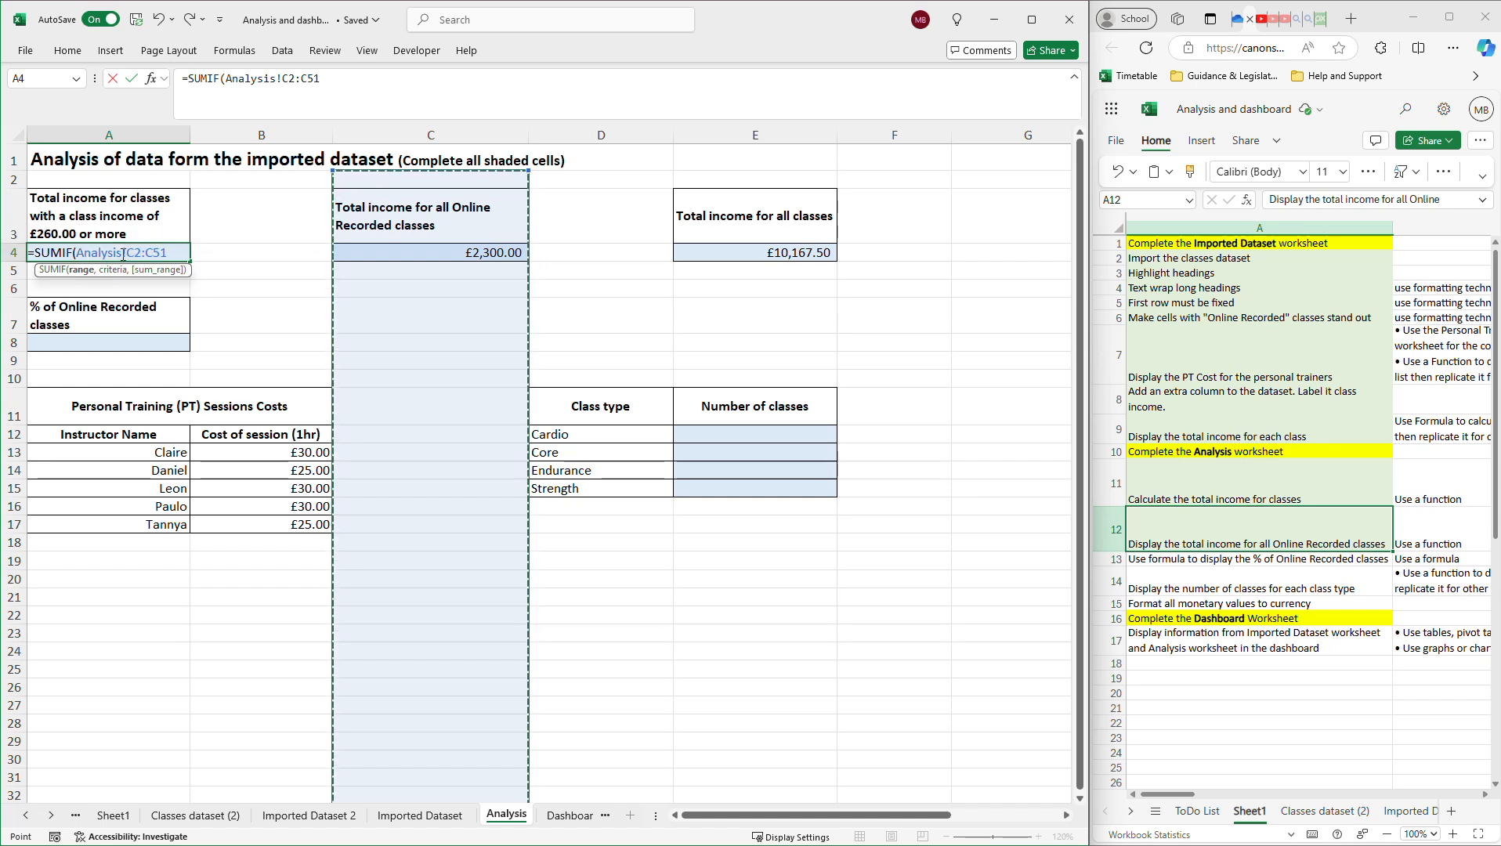
Delete the wrong Analysis!C2:C51 reference, leaving only =SUMIF( in A4.
{"action": "left_click_drag", "start_coordinate": [115, 253], "coordinate": [80, 246]}
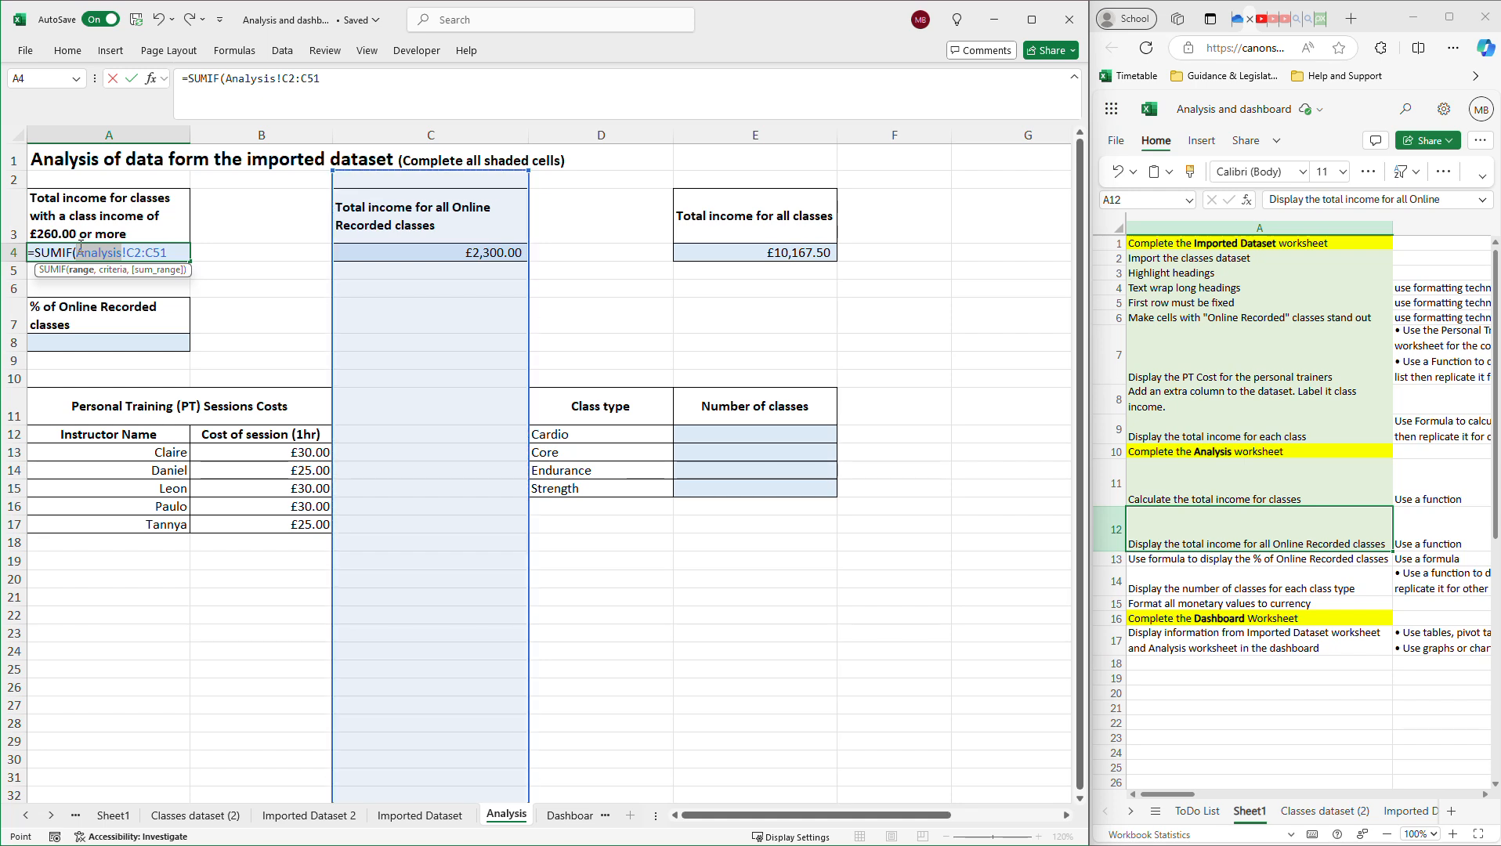
{"action": "left_click", "coordinate": [177, 252]}
{"action": "double_click", "coordinate": [121, 252]}
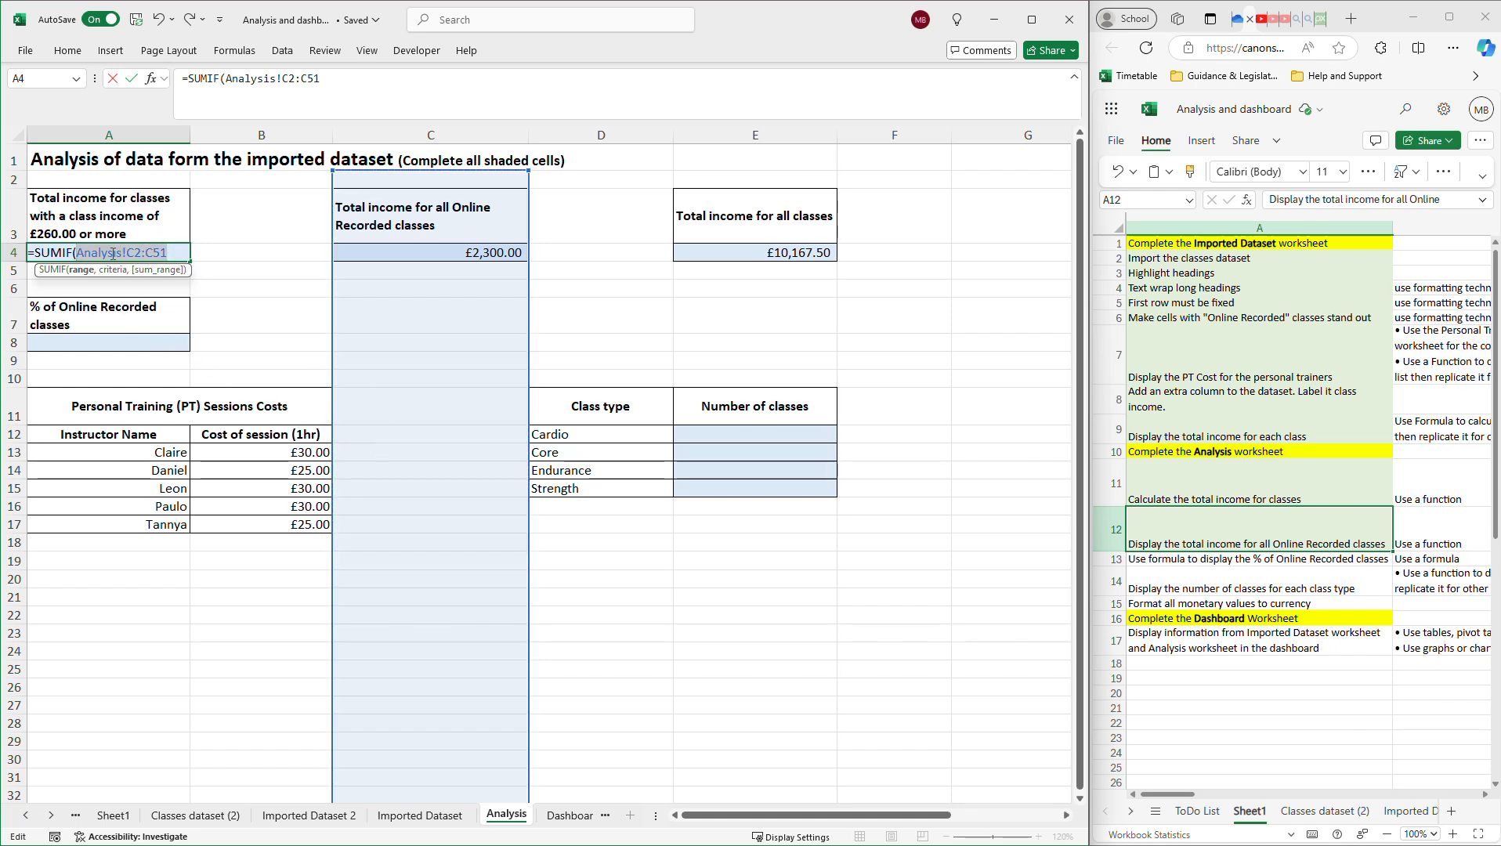
{"action": "key", "text": "BackSpace"}
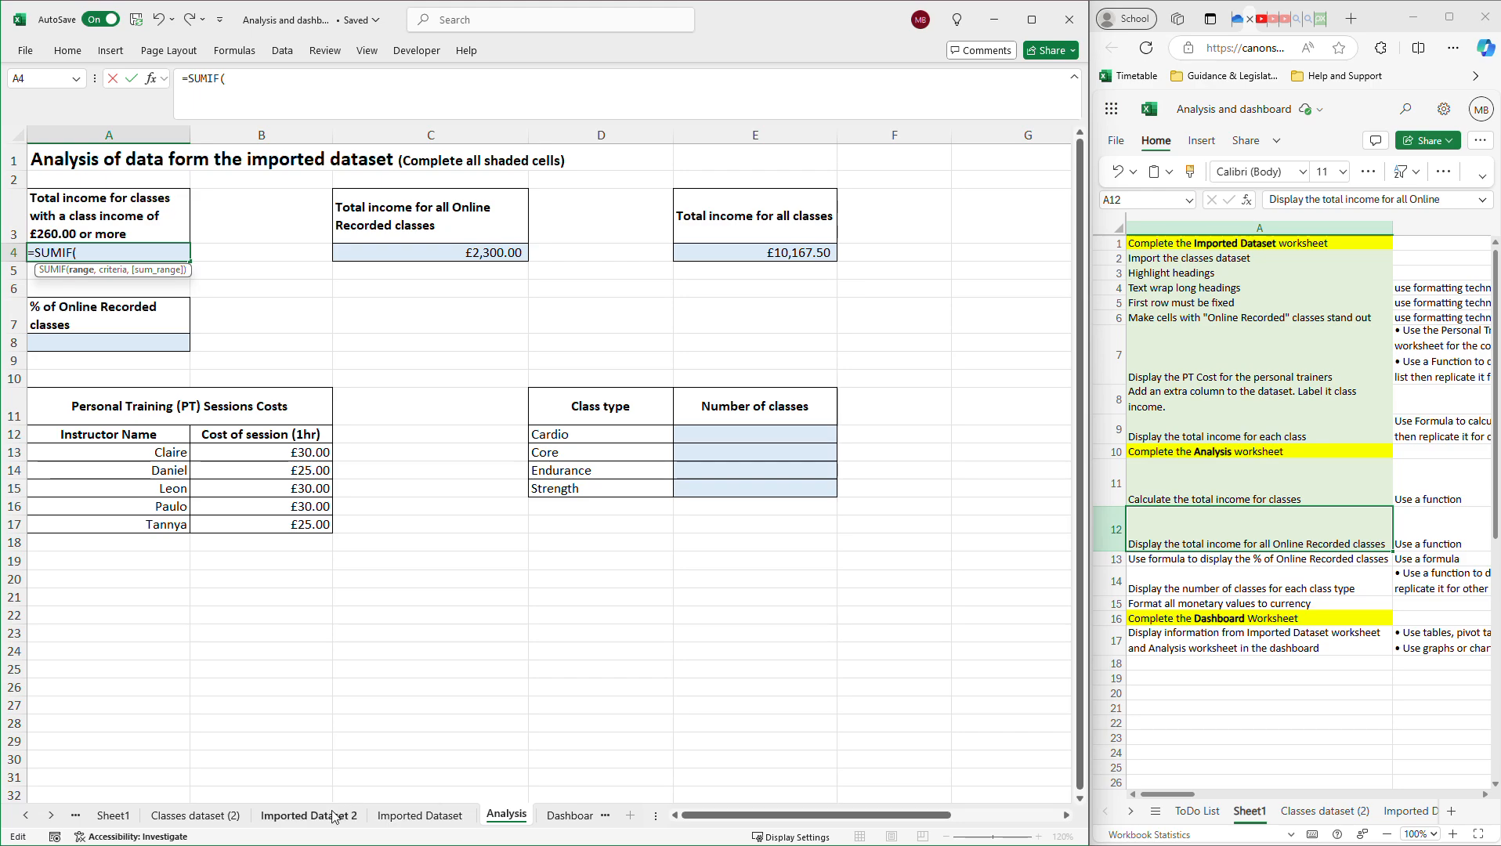
Use the Class type column of Imported Dataset 2 as the range, triggering a too-few-arguments warning.
{"action": "left_click", "coordinate": [309, 815]}
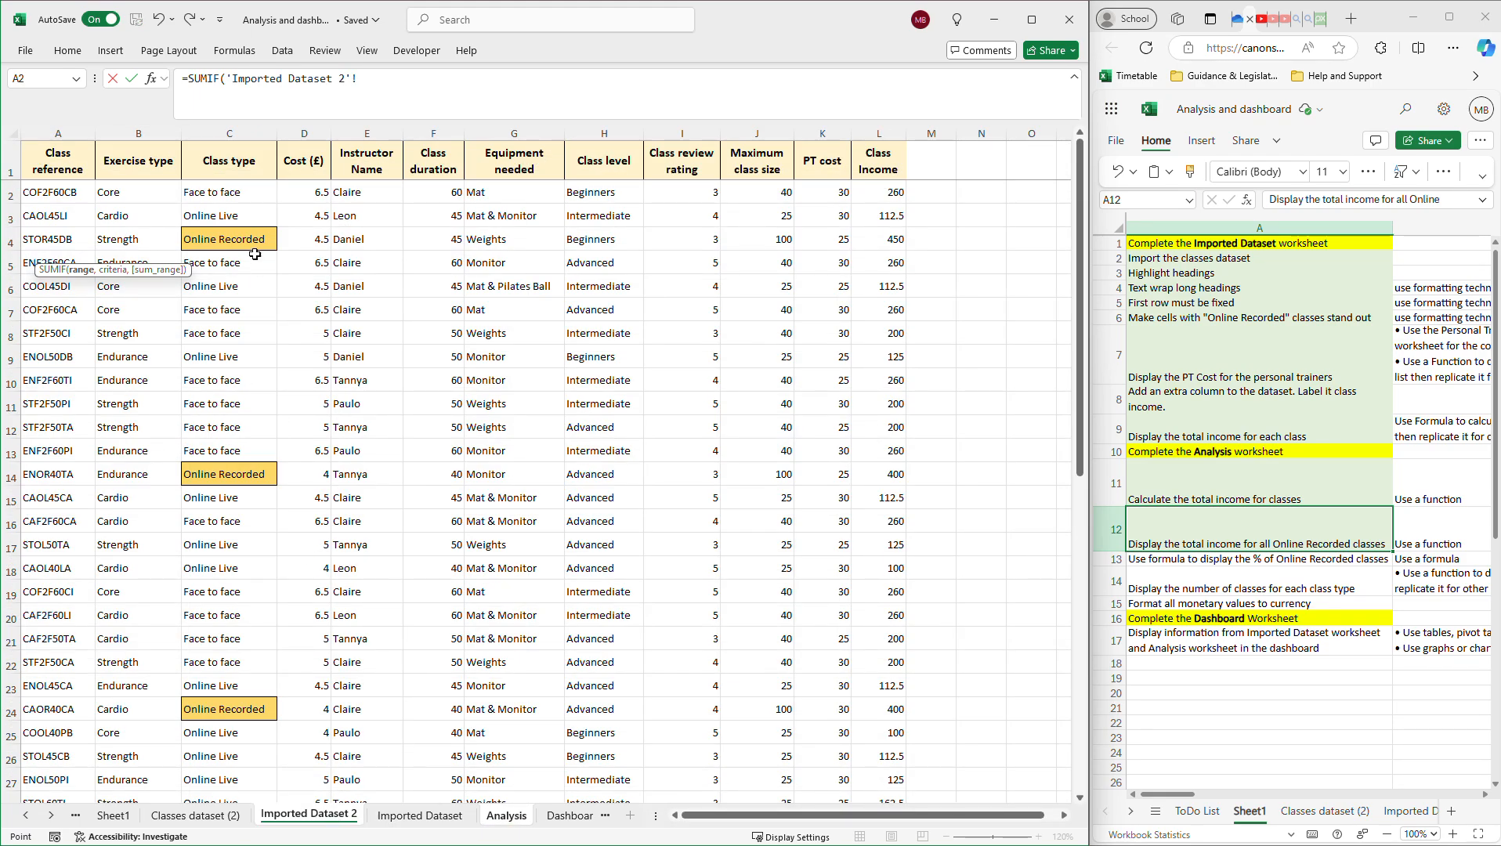
{"action": "left_click_drag", "start_coordinate": [230, 205], "coordinate": [251, 757]}
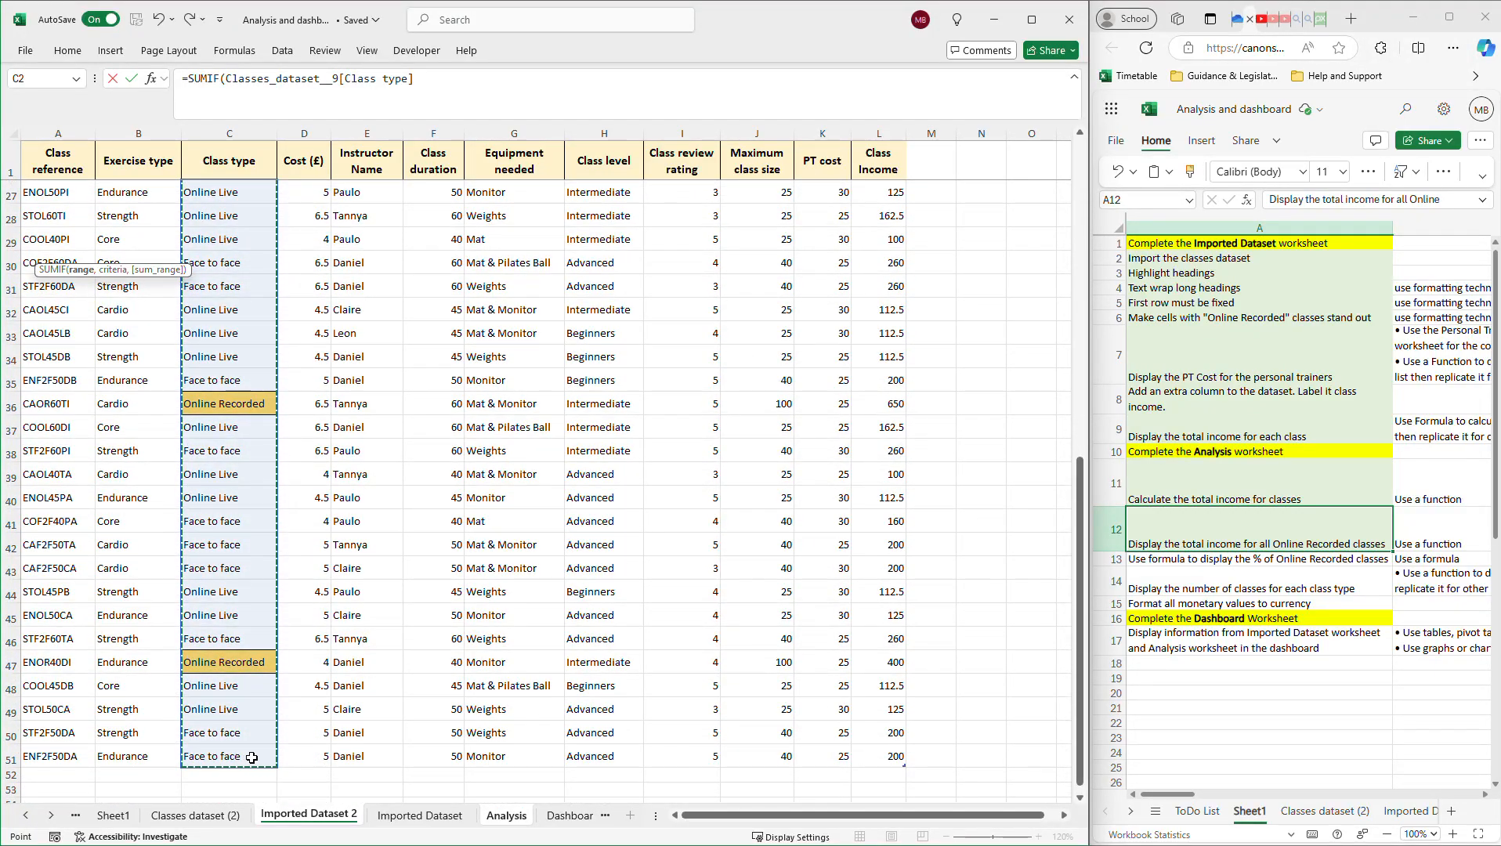
{"action": "key", "text": "Return"}
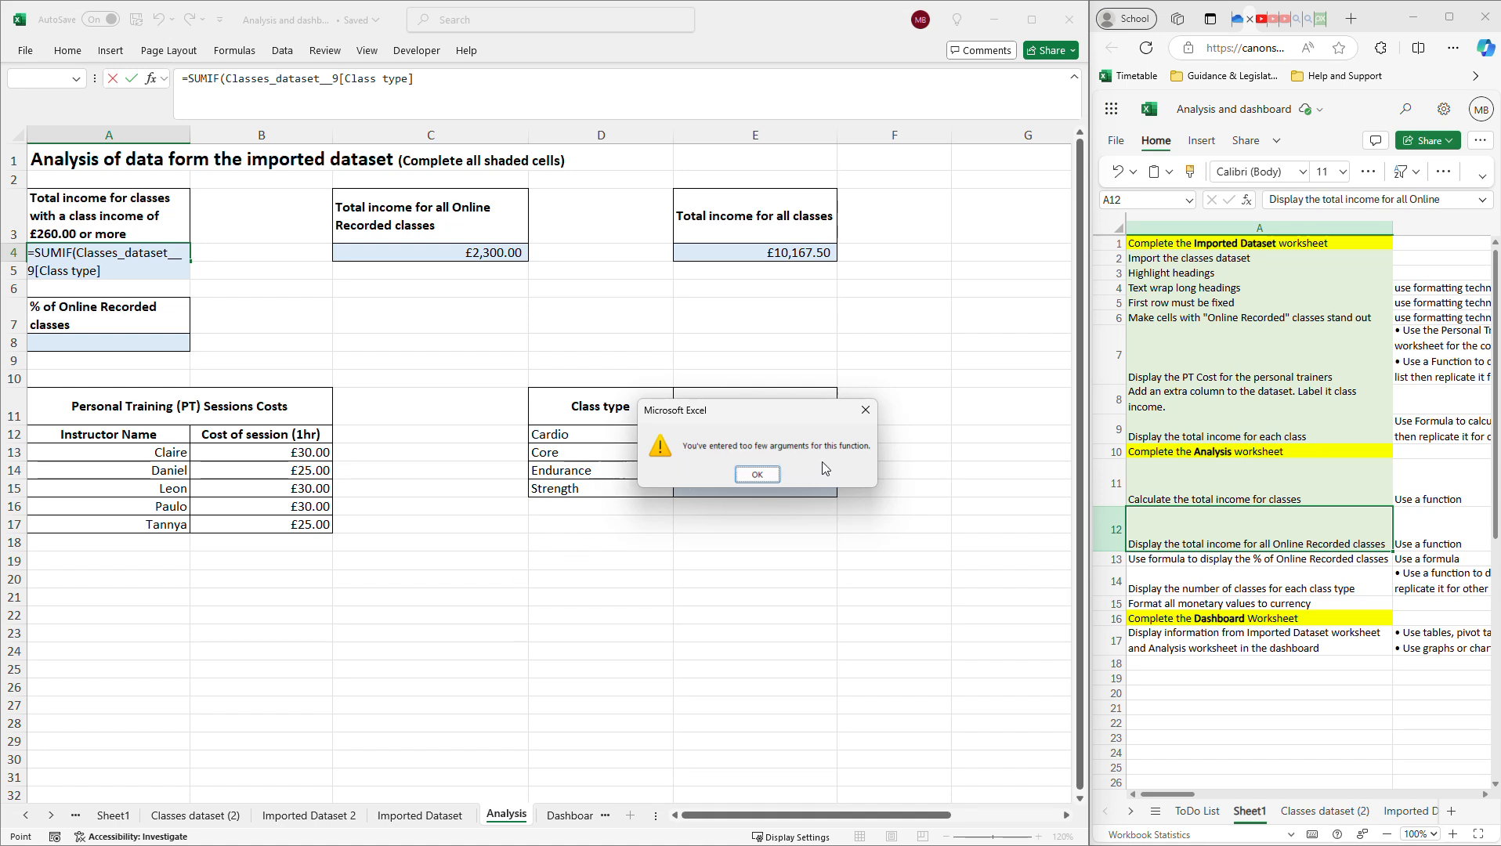
Dismiss the warning and add ">=260" as the criteria after the Class type range.
{"action": "left_click", "coordinate": [757, 475]}
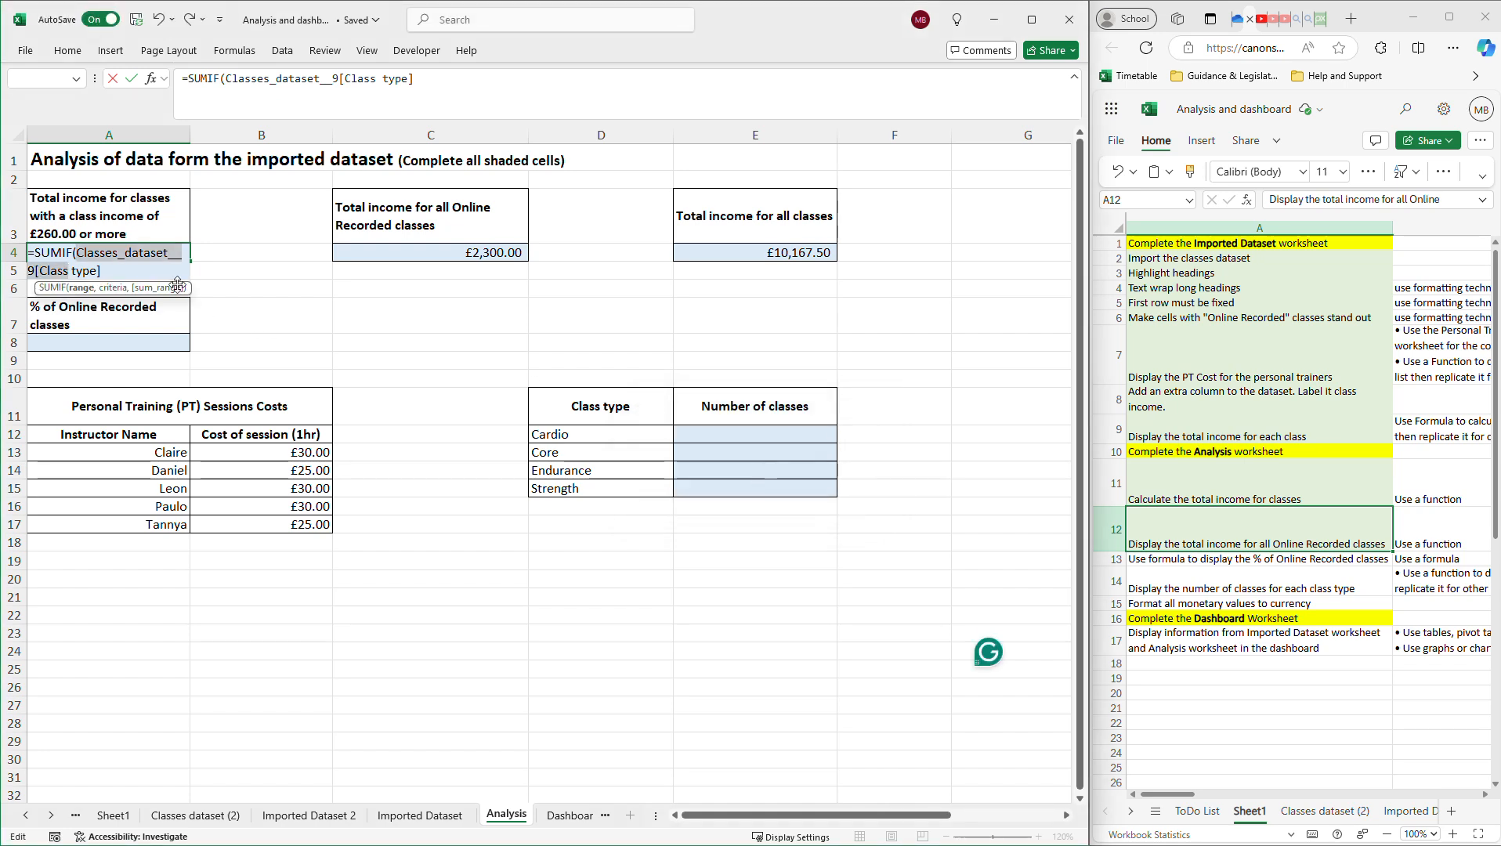
{"action": "left_click", "coordinate": [113, 270]}
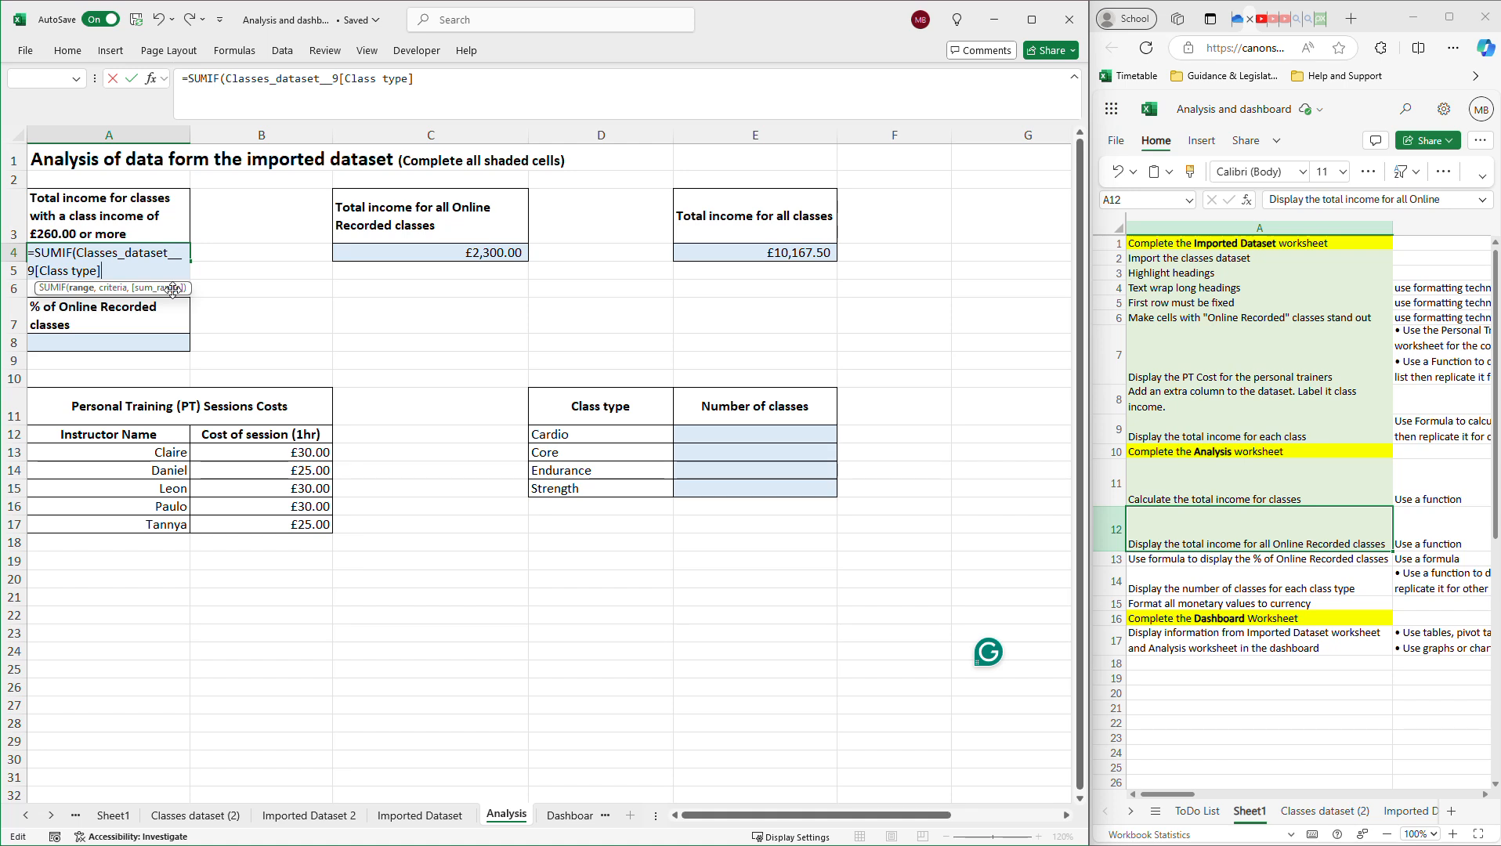
{"action": "type", "text": ","}
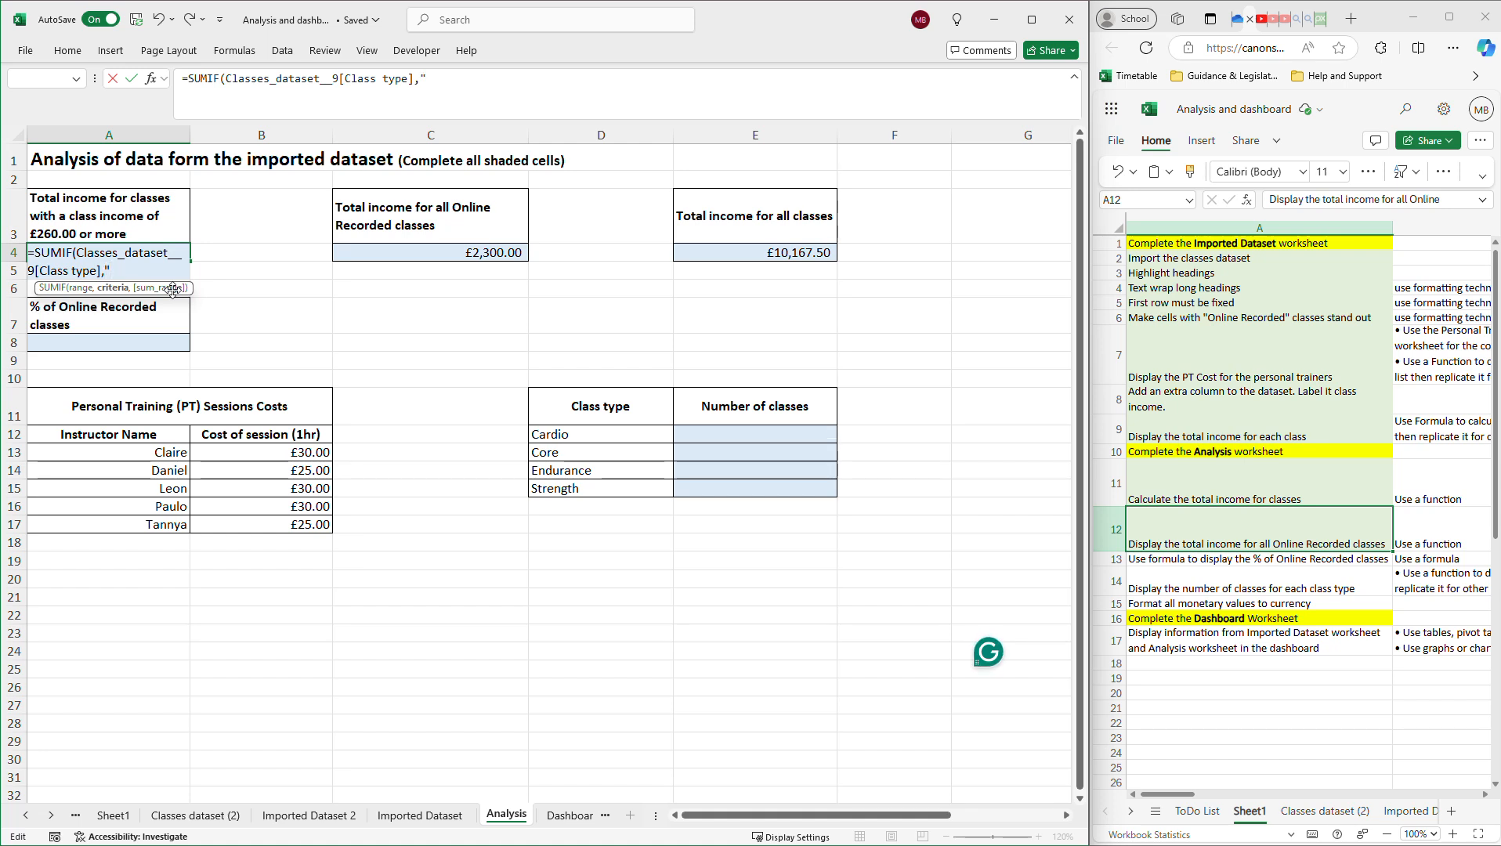
{"action": "type", "text": ">=26"}
{"action": "type", "text": "0\",."}
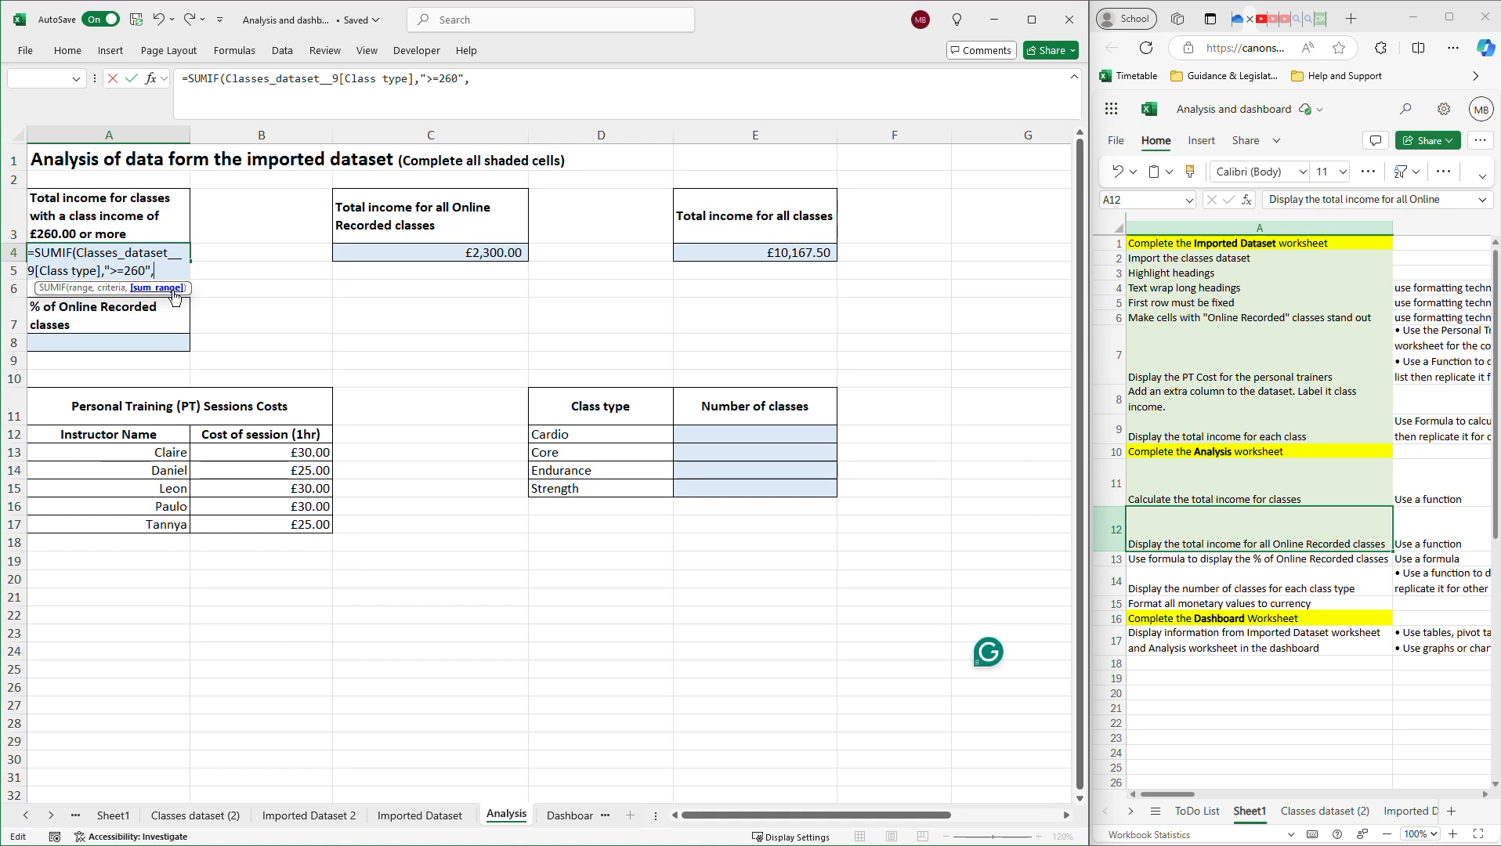
{"action": "key", "text": "BackSpace"}
Set the Class Income column as the sum range and commit, giving £0.00.
{"action": "left_click", "coordinate": [325, 823]}
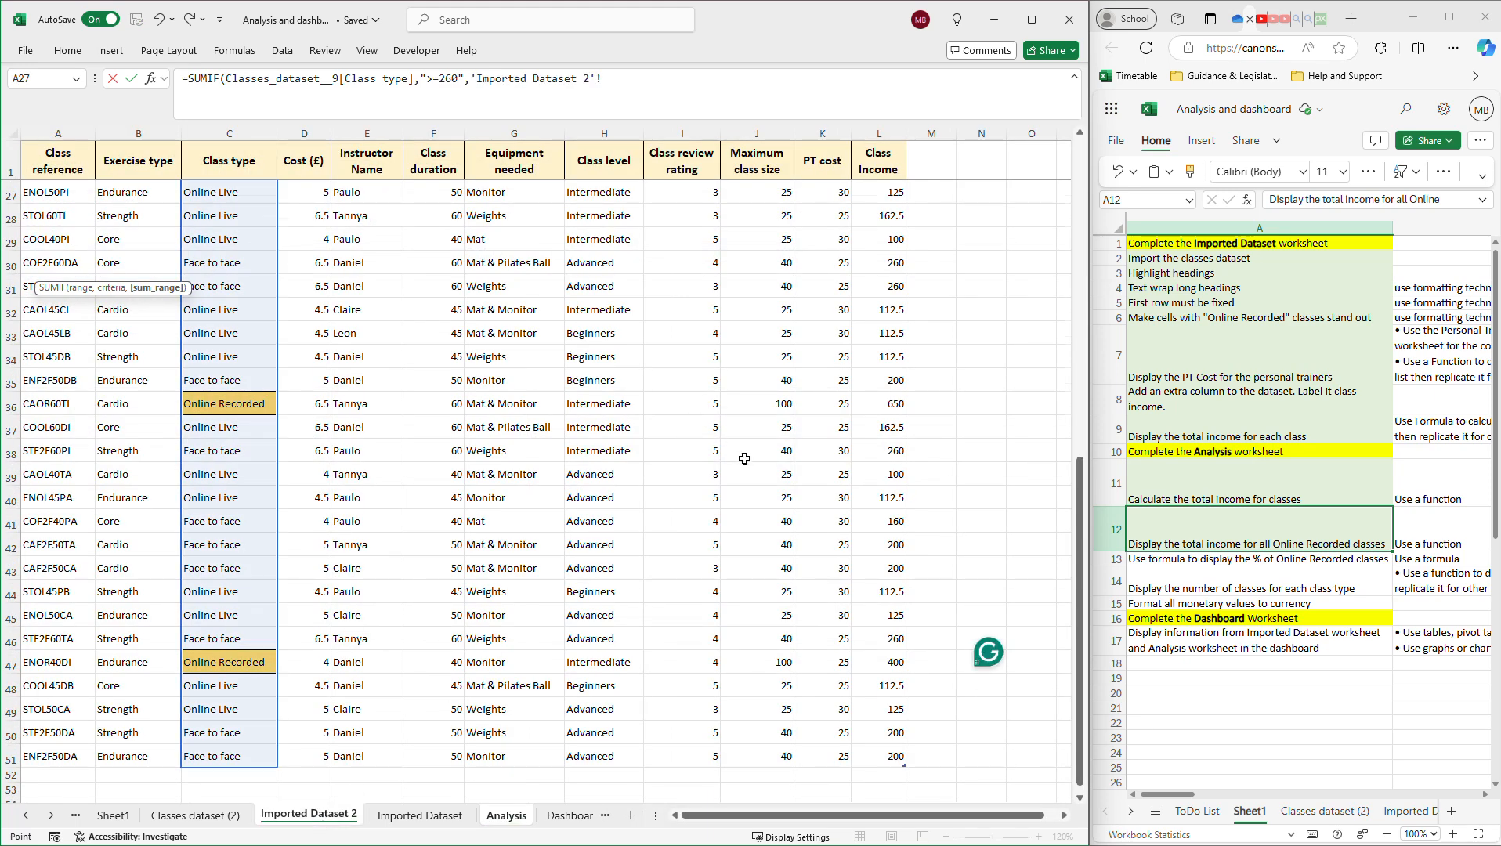
{"action": "scroll", "coordinate": [754, 459], "scroll_direction": "down", "scroll_amount": 1}
{"action": "scroll", "coordinate": [753, 459], "scroll_direction": "up", "scroll_amount": 1}
{"action": "left_click_drag", "start_coordinate": [861, 195], "coordinate": [878, 758]}
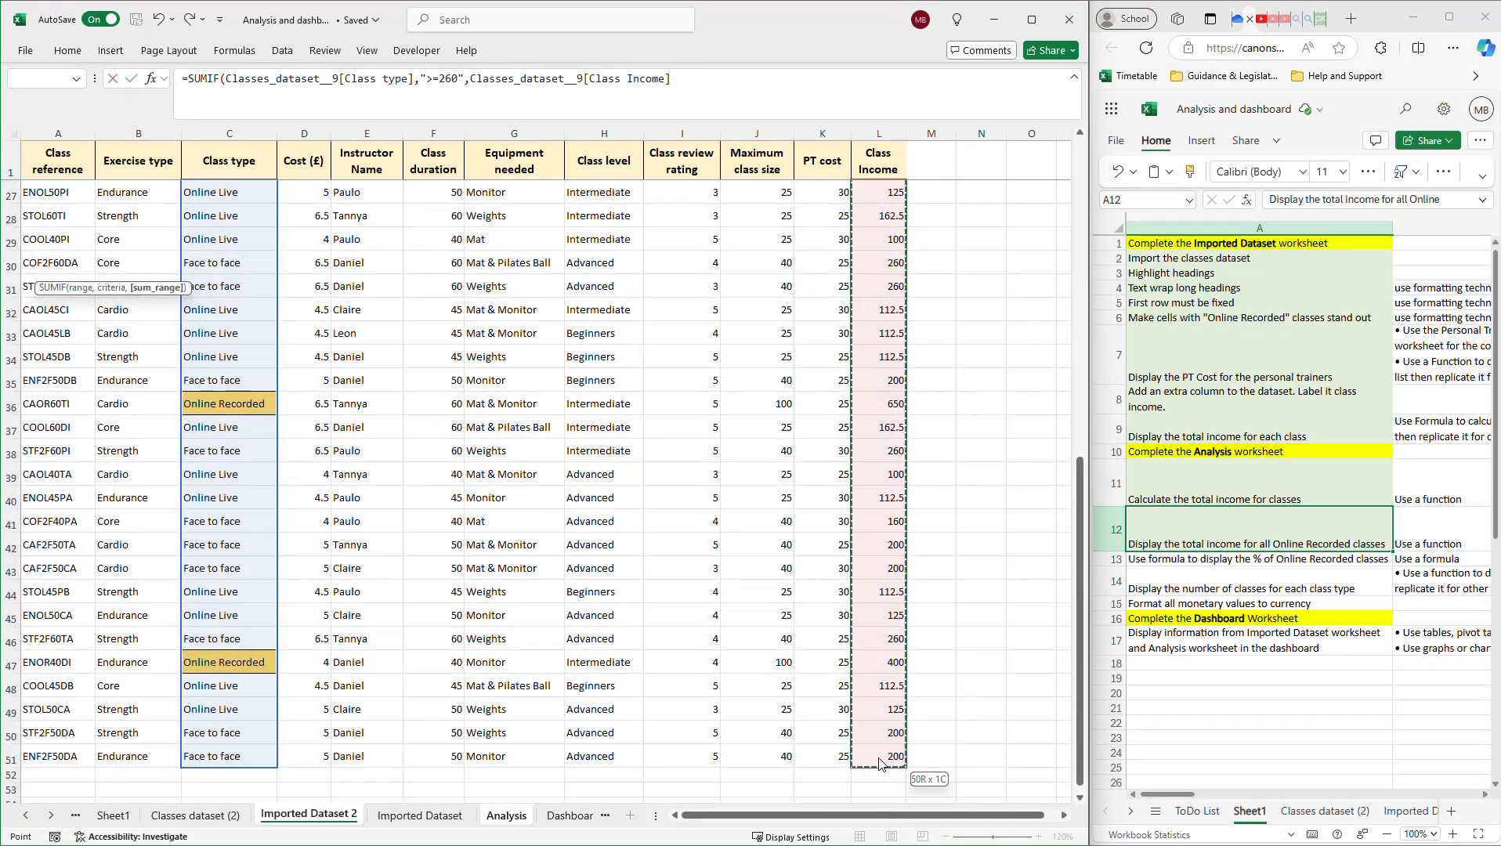
{"action": "key", "text": "Return"}
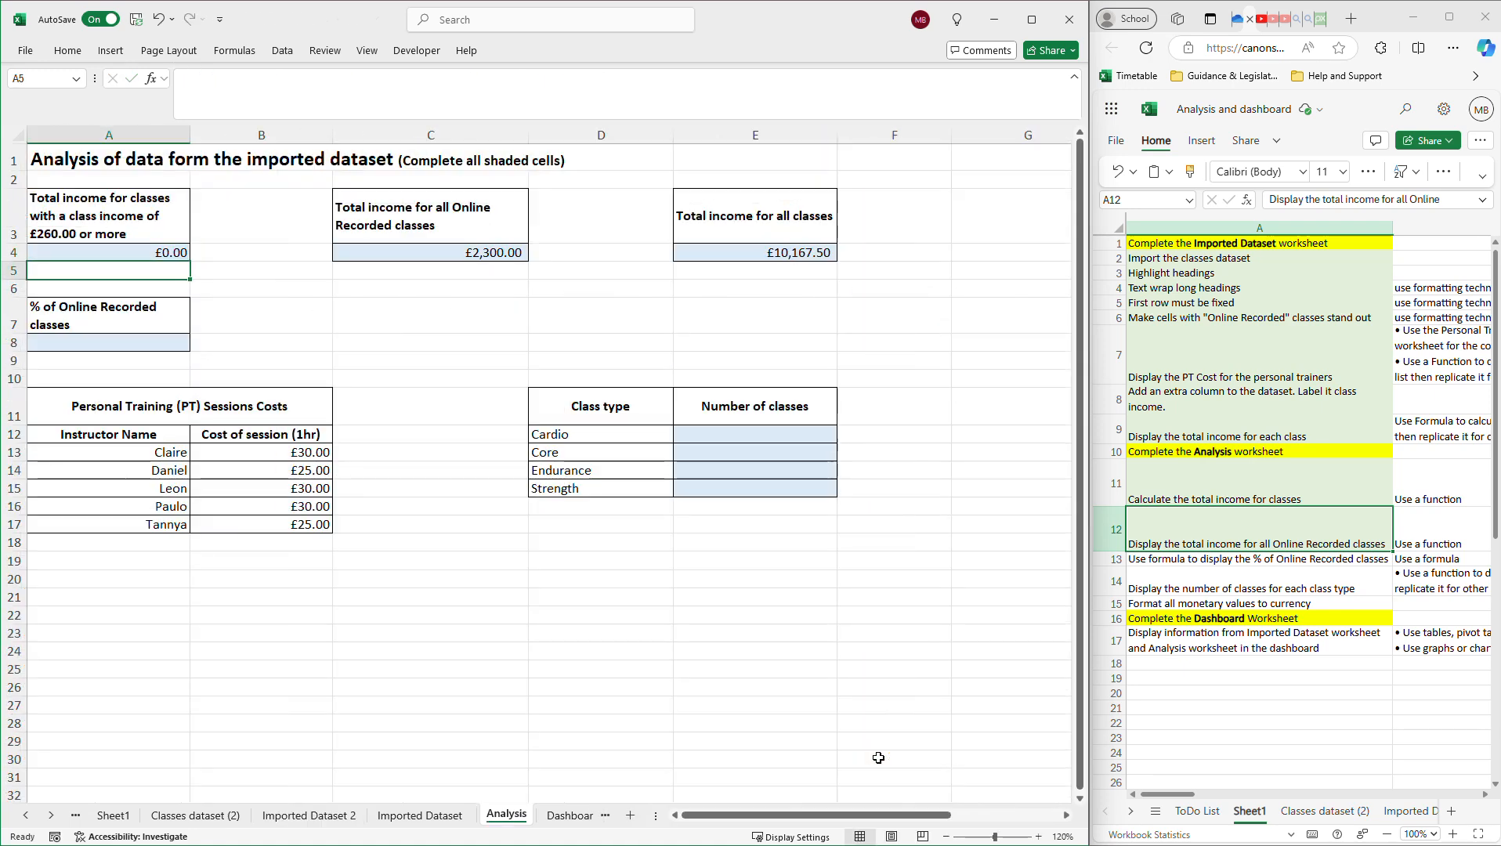
{"action": "left_click", "coordinate": [157, 255]}
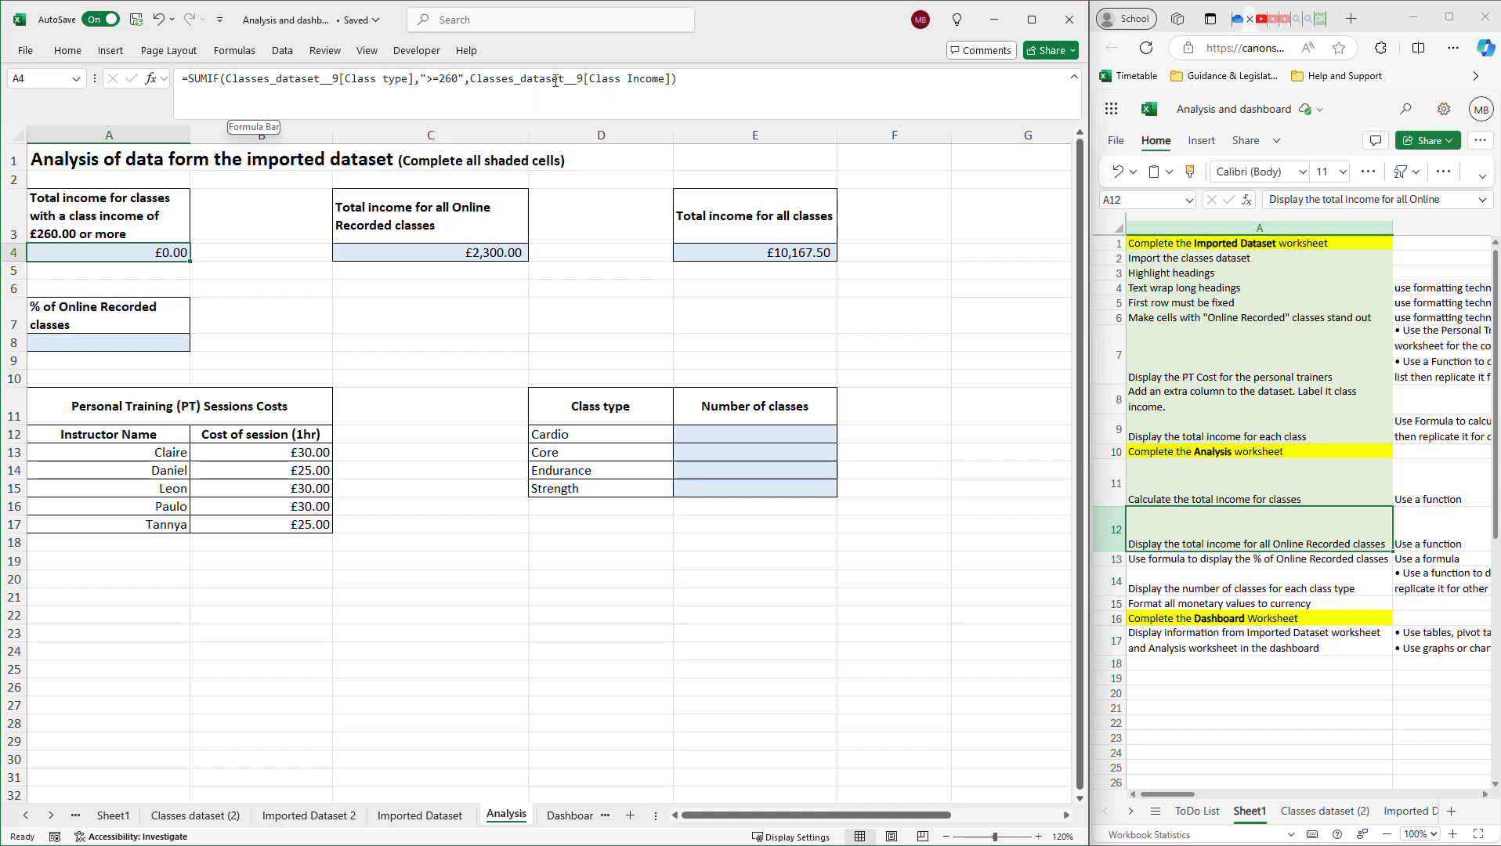
Try adding an extra 0 argument to A4's SUMIF, rejected as too many arguments.
{"action": "left_click", "coordinate": [675, 80]}
{"action": "type", "text": ",0"}
{"action": "key", "text": "Return"}
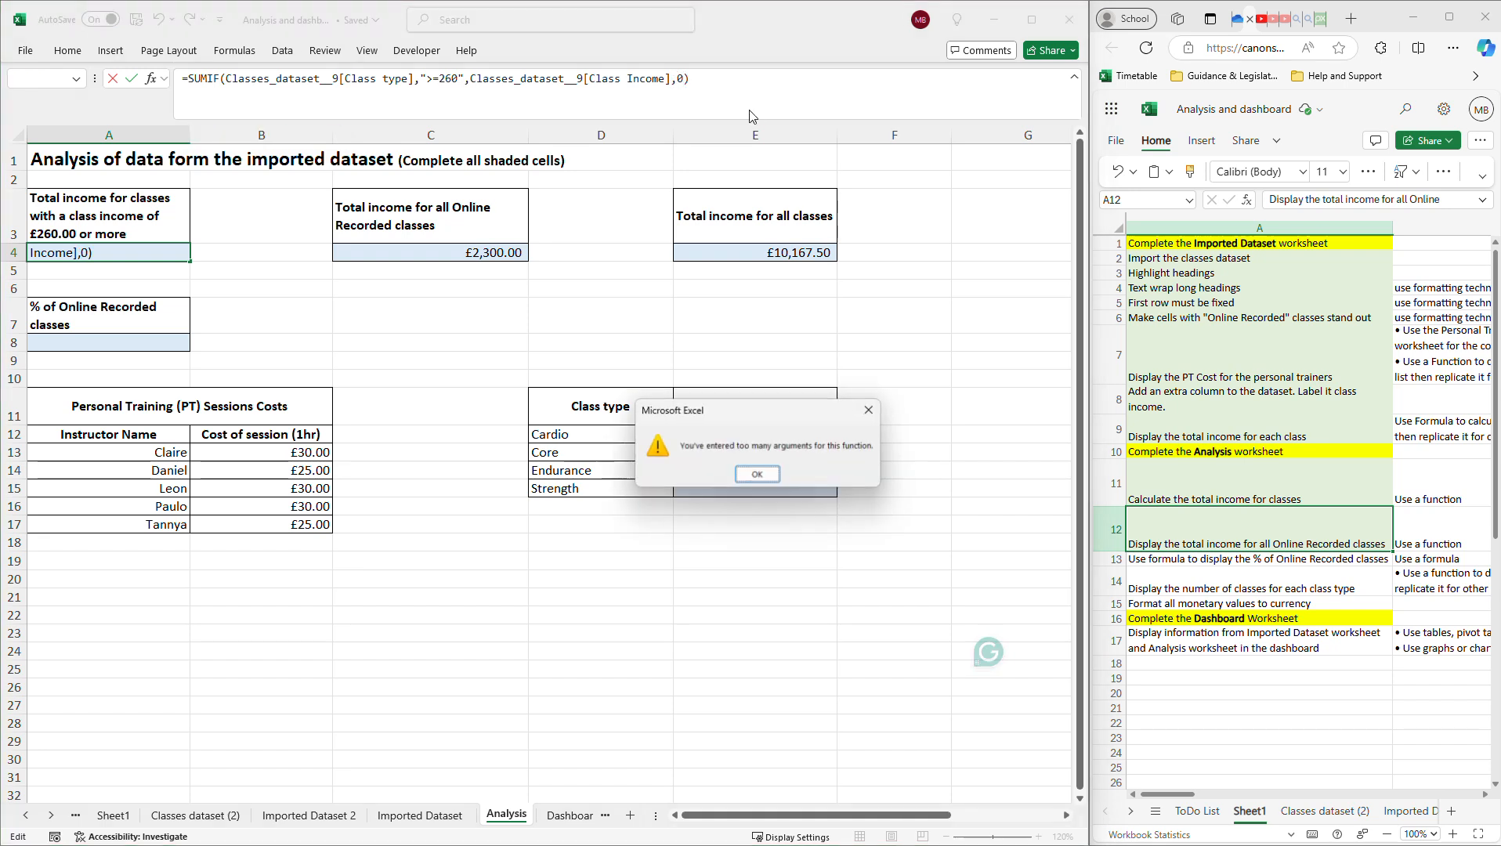
{"action": "left_click", "coordinate": [757, 474]}
Remove the extra argument and sum range, then reselect Class Income on Imported Dataset 2.
{"action": "key", "text": "BackSpace"}
{"action": "key", "text": "BackSpace"}
{"action": "key", "text": "BackSpace"}
{"action": "key", "text": "BackSpace"}
{"action": "key", "text": "BackSpace"}
{"action": "key", "text": "BackSpace"}
{"action": "key", "text": "BackSpace"}
{"action": "key", "text": "BackSpace"}
{"action": "key", "text": "BackSpace"}
{"action": "key", "text": "BackSpace"}
{"action": "key", "text": "BackSpace"}
{"action": "key", "text": "BackSpace"}
{"action": "key", "text": "BackSpace"}
{"action": "key", "text": "BackSpace"}
{"action": "key", "text": "BackSpace"}
{"action": "key", "text": "BackSpace"}
{"action": "key", "text": "BackSpace"}
{"action": "key", "text": "BackSpace"}
{"action": "key", "text": "BackSpace"}
{"action": "key", "text": "BackSpace"}
{"action": "key", "text": "BackSpace"}
{"action": "key", "text": "BackSpace"}
{"action": "key", "text": "BackSpace"}
{"action": "key", "text": "BackSpace"}
{"action": "key", "text": "BackSpace"}
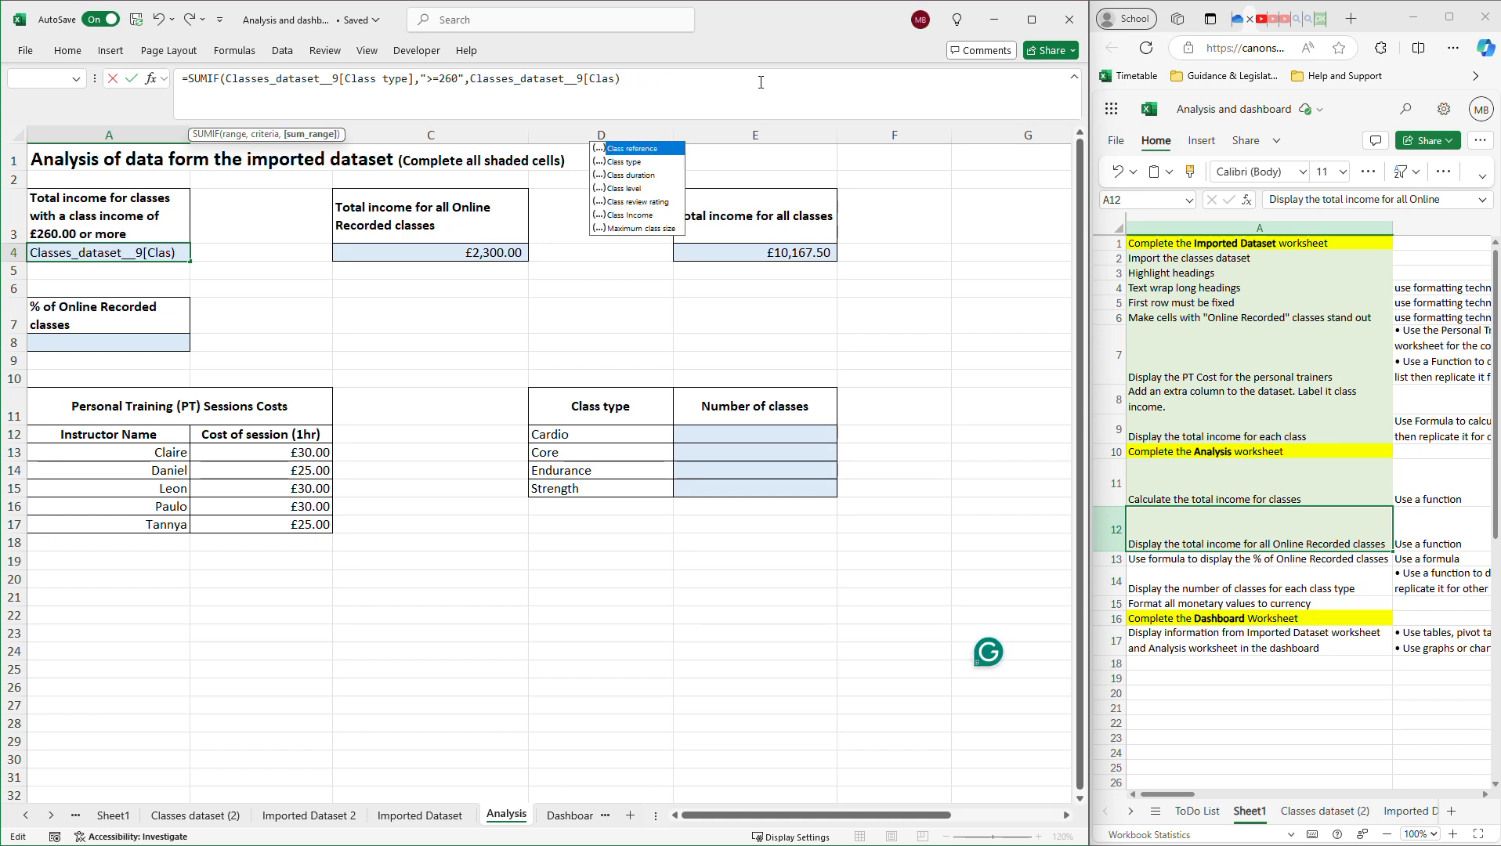
{"action": "key", "text": "BackSpace"}
{"action": "key", "text": "BackSpace"}
{"action": "key", "text": "BackSpace"}
{"action": "key", "text": "BackSpace"}
{"action": "key", "text": "BackSpace"}
{"action": "key", "text": "BackSpace"}
{"action": "key", "text": "BackSpace"}
{"action": "key", "text": "BackSpace"}
{"action": "key", "text": "BackSpace"}
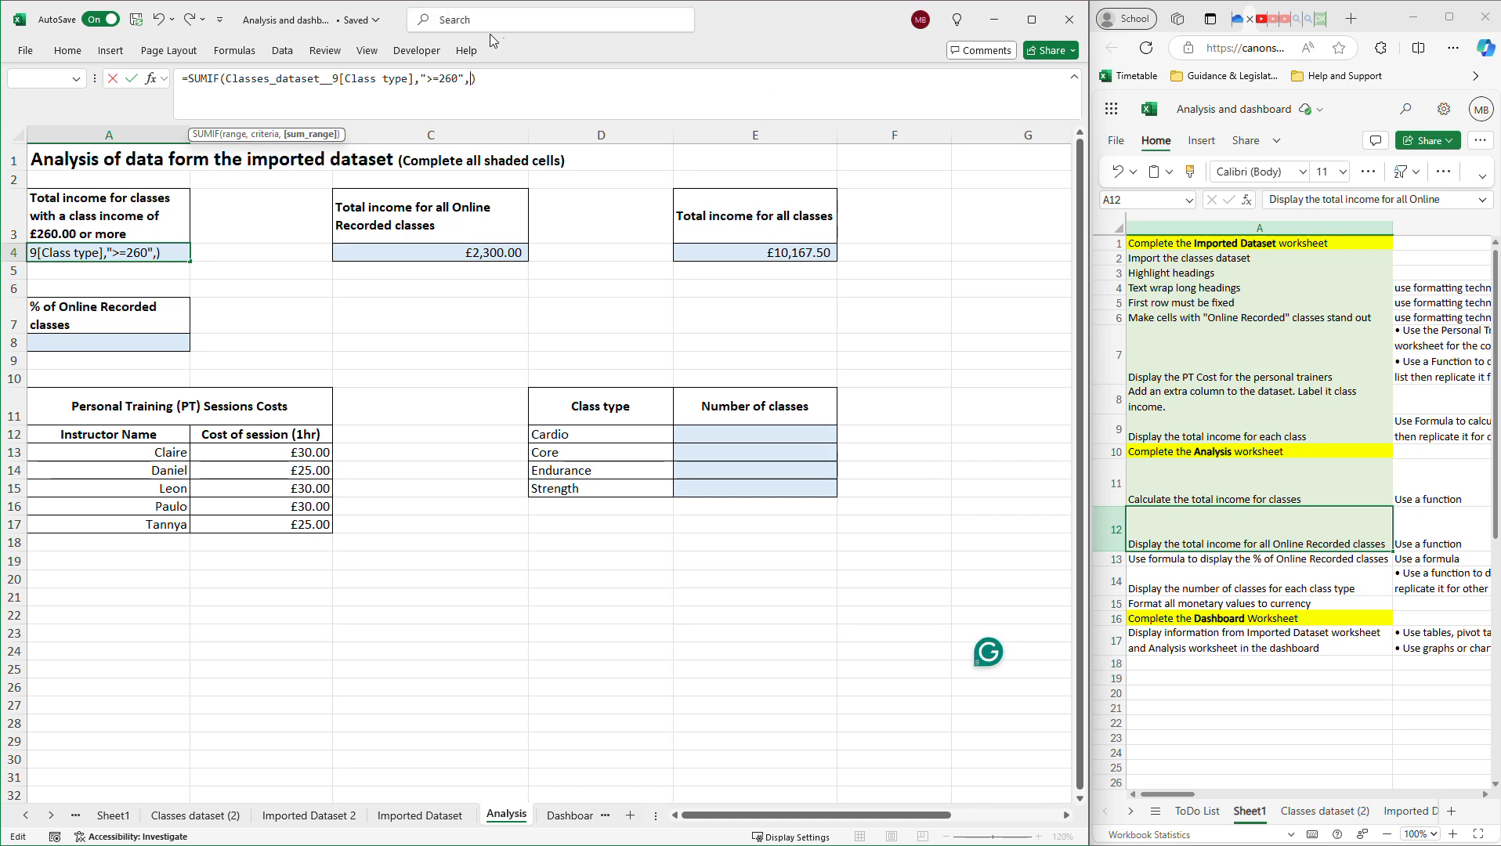
{"action": "key", "text": "Delete"}
{"action": "left_click", "coordinate": [309, 816]}
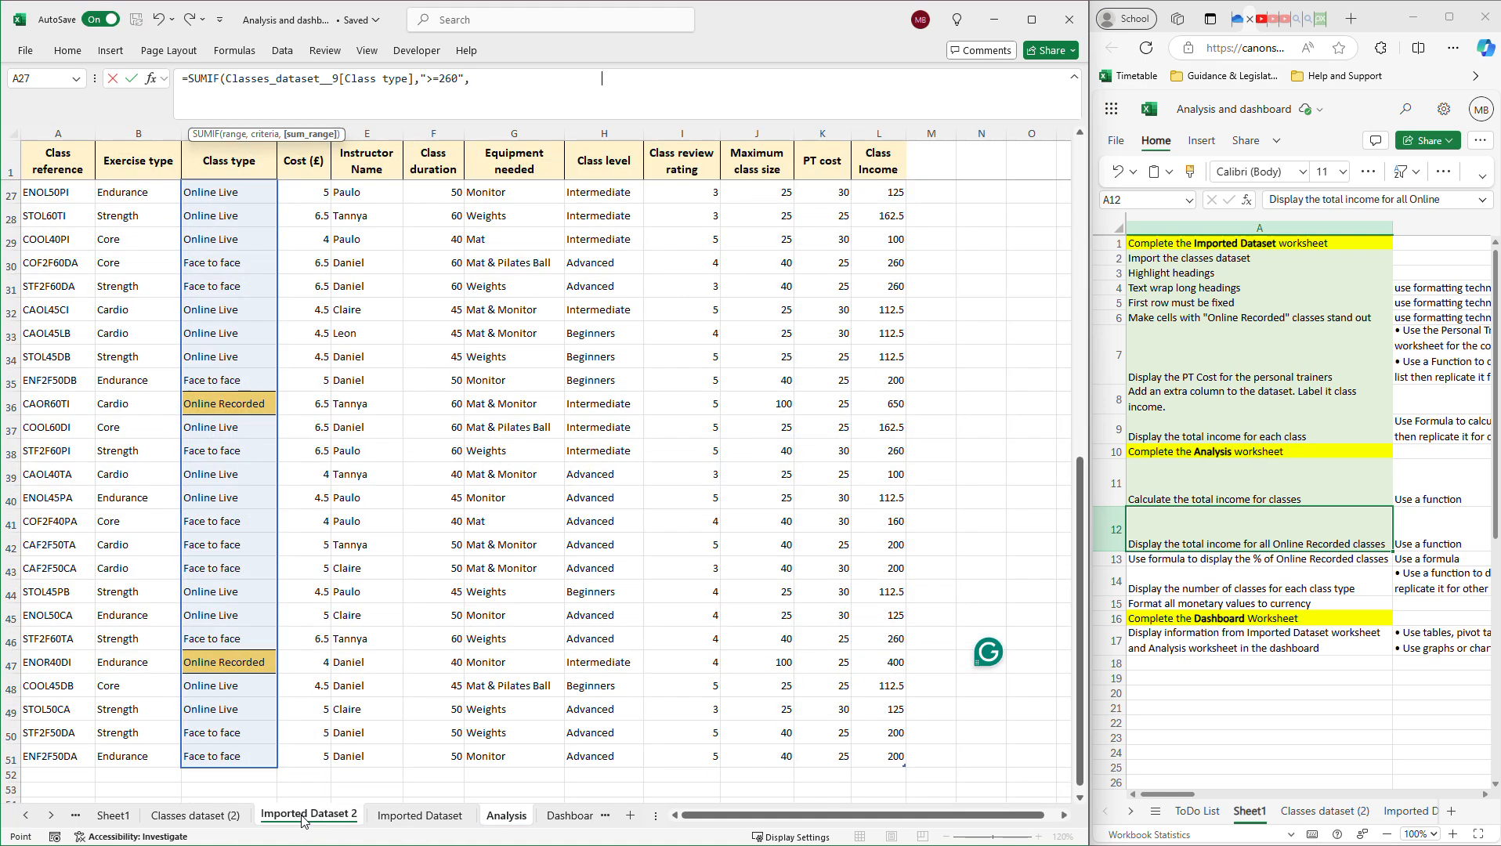
{"action": "scroll", "coordinate": [701, 349], "scroll_direction": "up", "scroll_amount": 8}
{"action": "left_click_drag", "start_coordinate": [879, 193], "coordinate": [883, 724]}
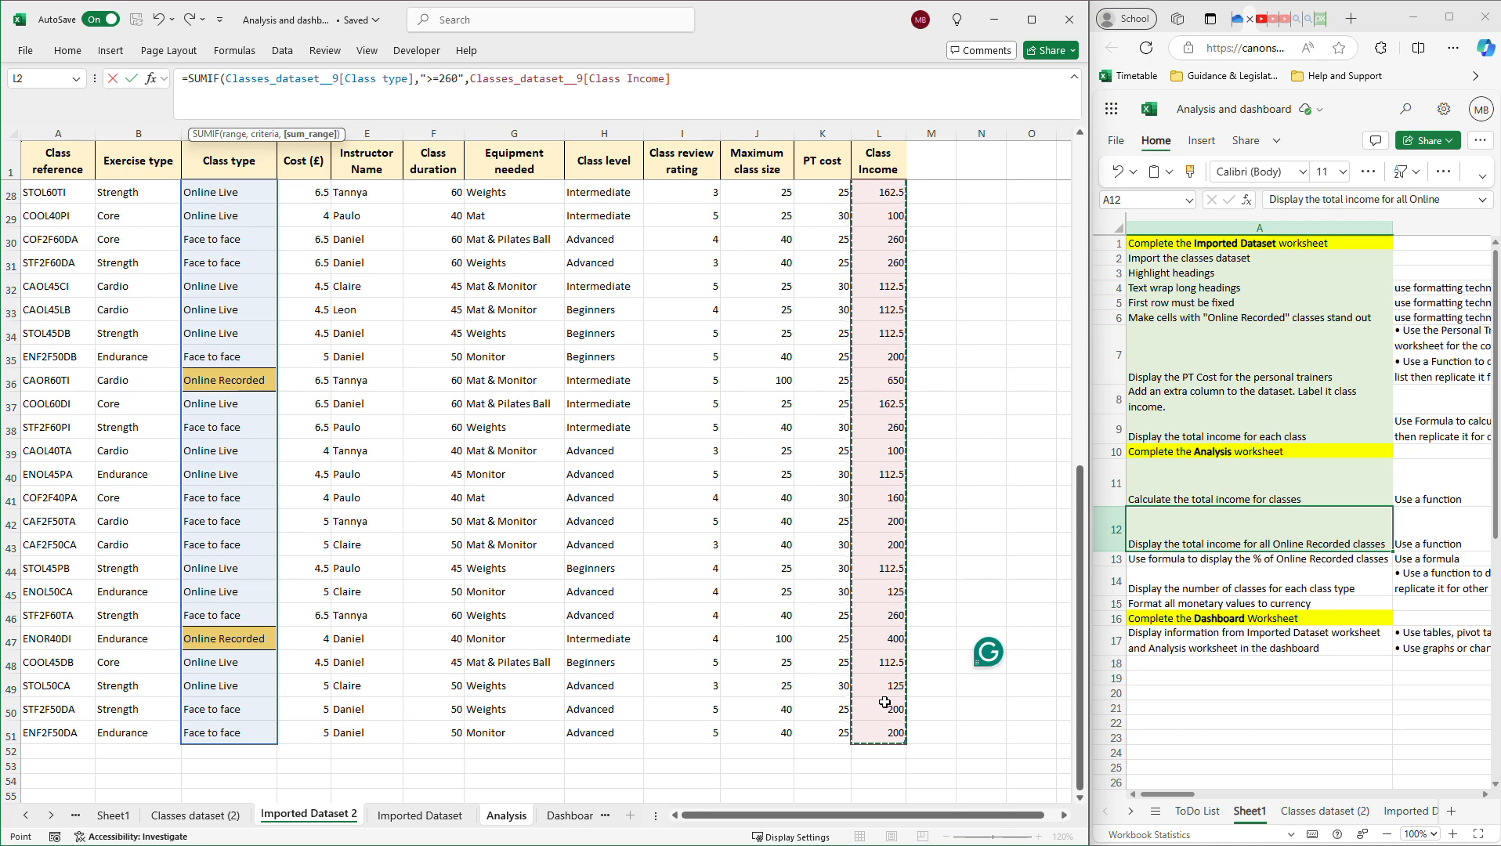
{"action": "key", "text": "Return"}
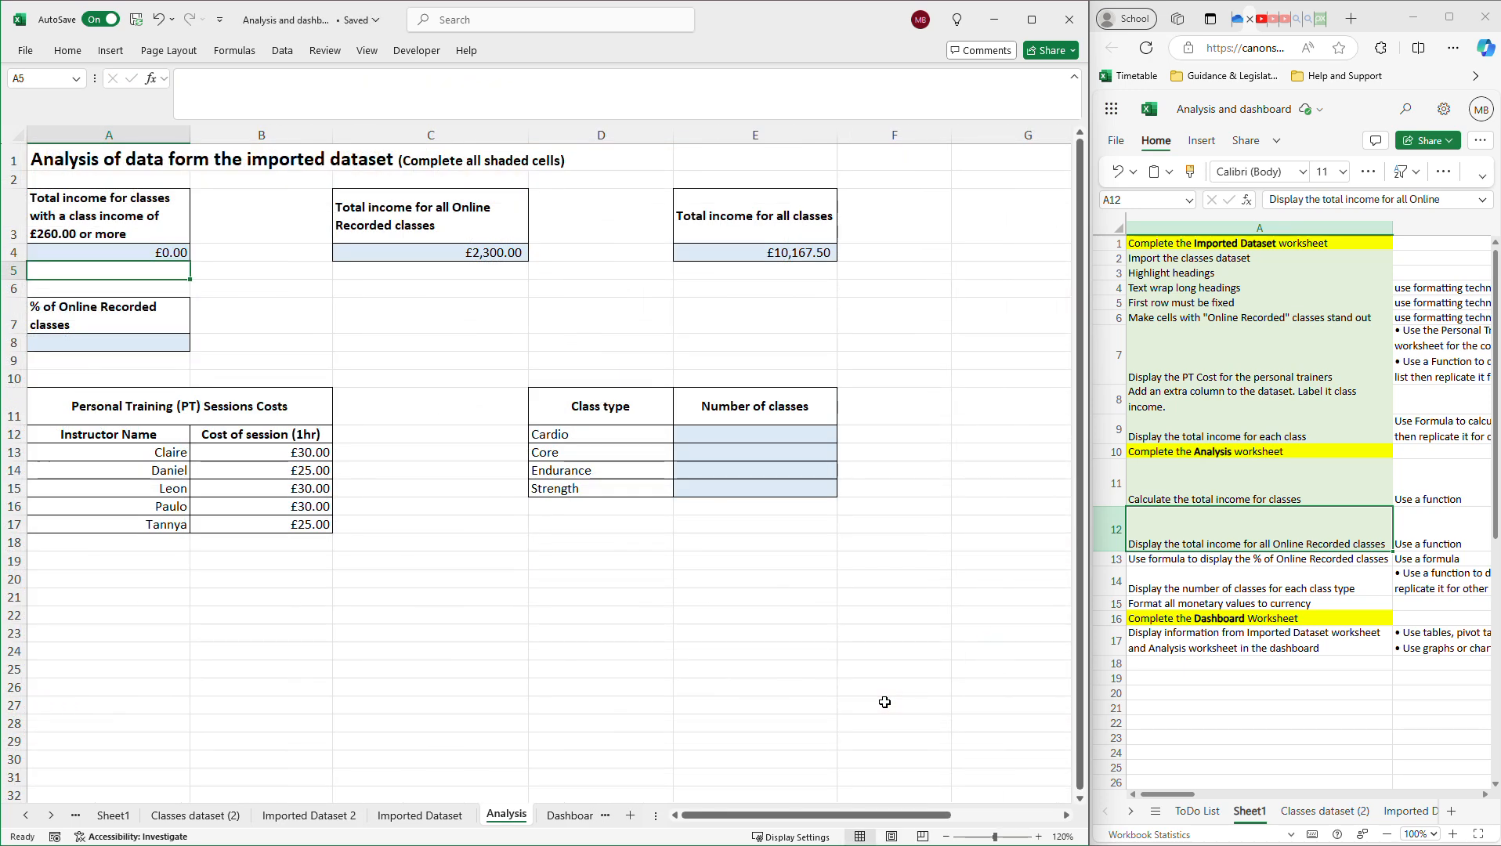
Delete all existing arguments from A4's SUMIF formula.
{"action": "left_click", "coordinate": [147, 253]}
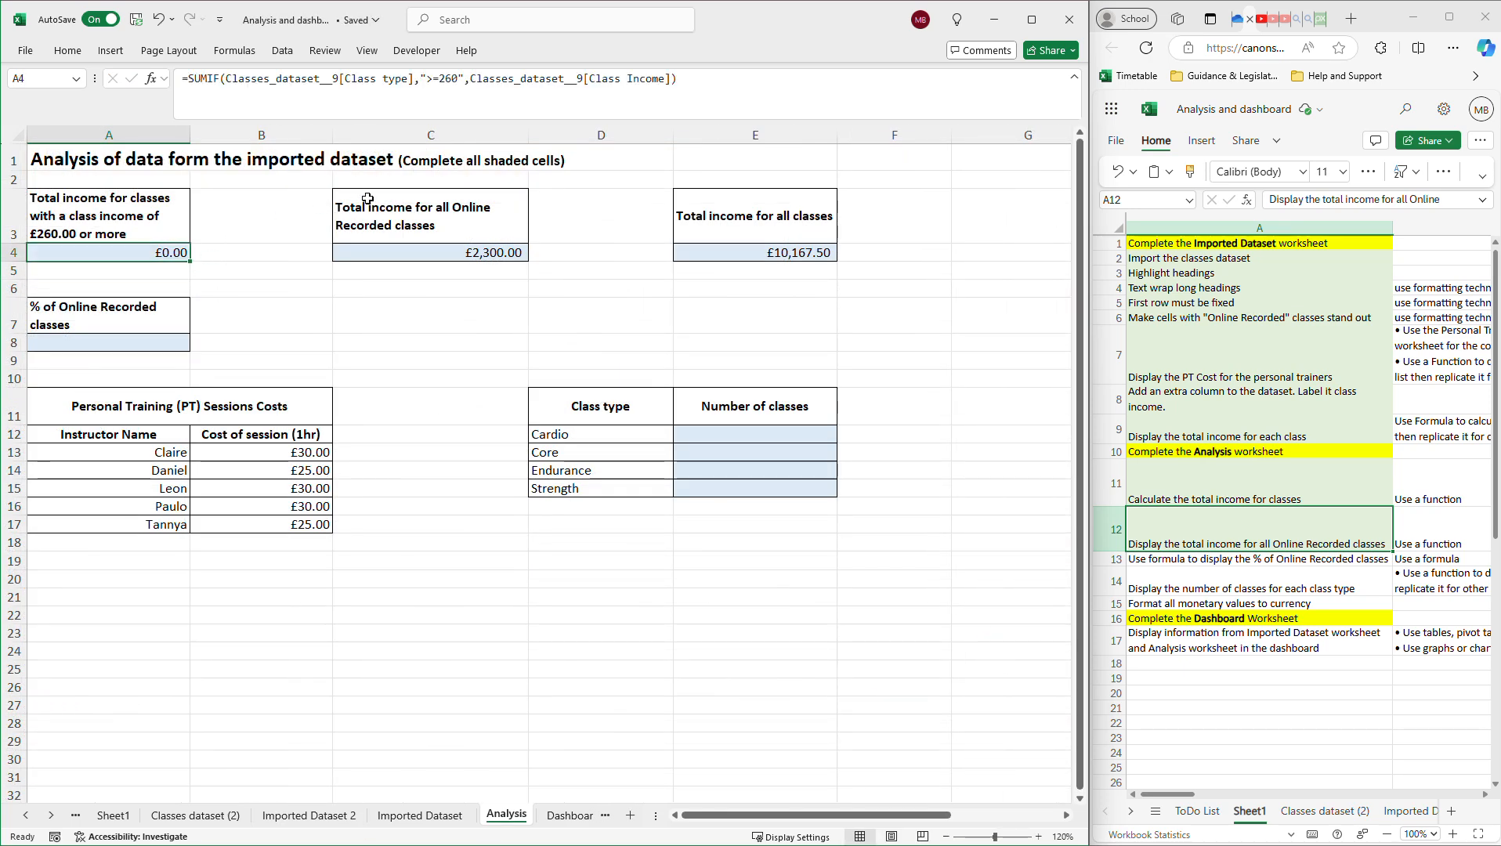
{"action": "left_click", "coordinate": [408, 82]}
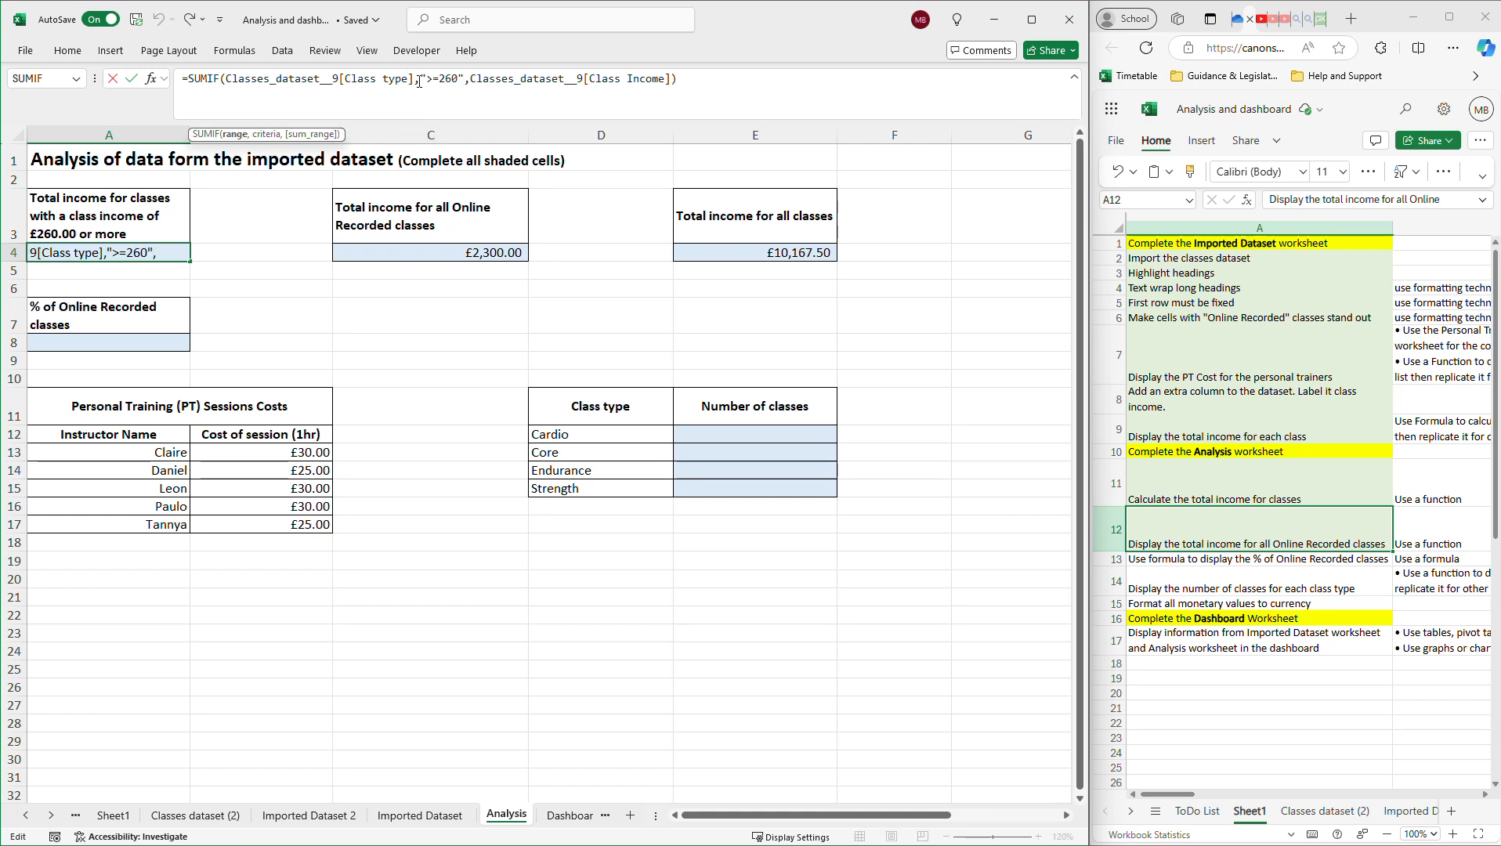
{"action": "left_click_drag", "start_coordinate": [801, 87], "coordinate": [226, 97]}
{"action": "key", "text": "BackSpace"}
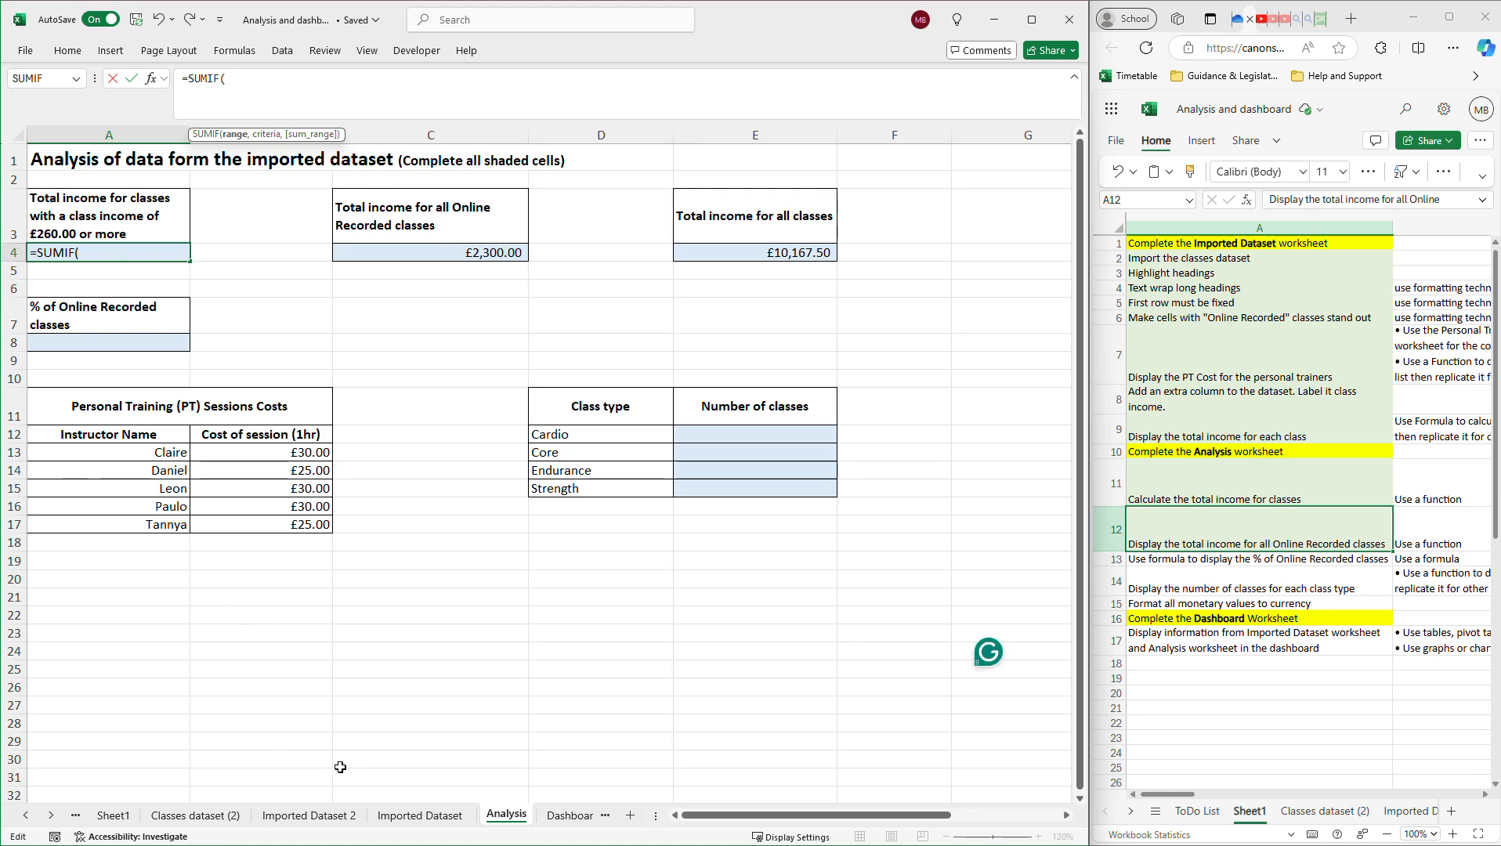
Pick the Class Income column as the new SUMIF range, triggering a too-few-arguments warning.
{"action": "left_click", "coordinate": [325, 817]}
{"action": "scroll", "coordinate": [778, 517], "scroll_direction": "down", "scroll_amount": 5}
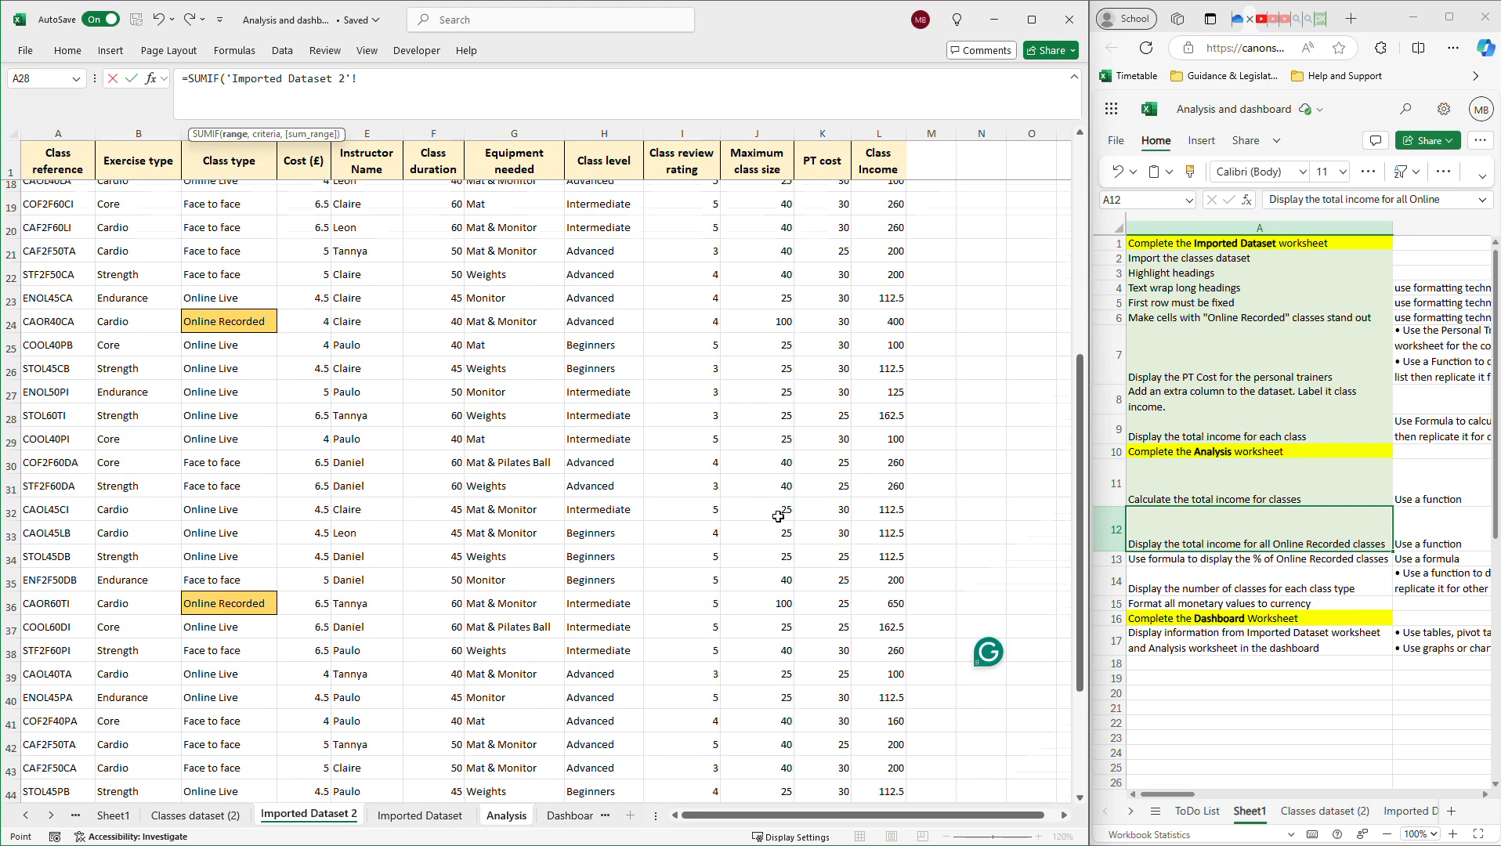
{"action": "scroll", "coordinate": [777, 516], "scroll_direction": "up", "scroll_amount": 5}
{"action": "left_click_drag", "start_coordinate": [893, 192], "coordinate": [895, 766]}
{"action": "type", "text": ","}
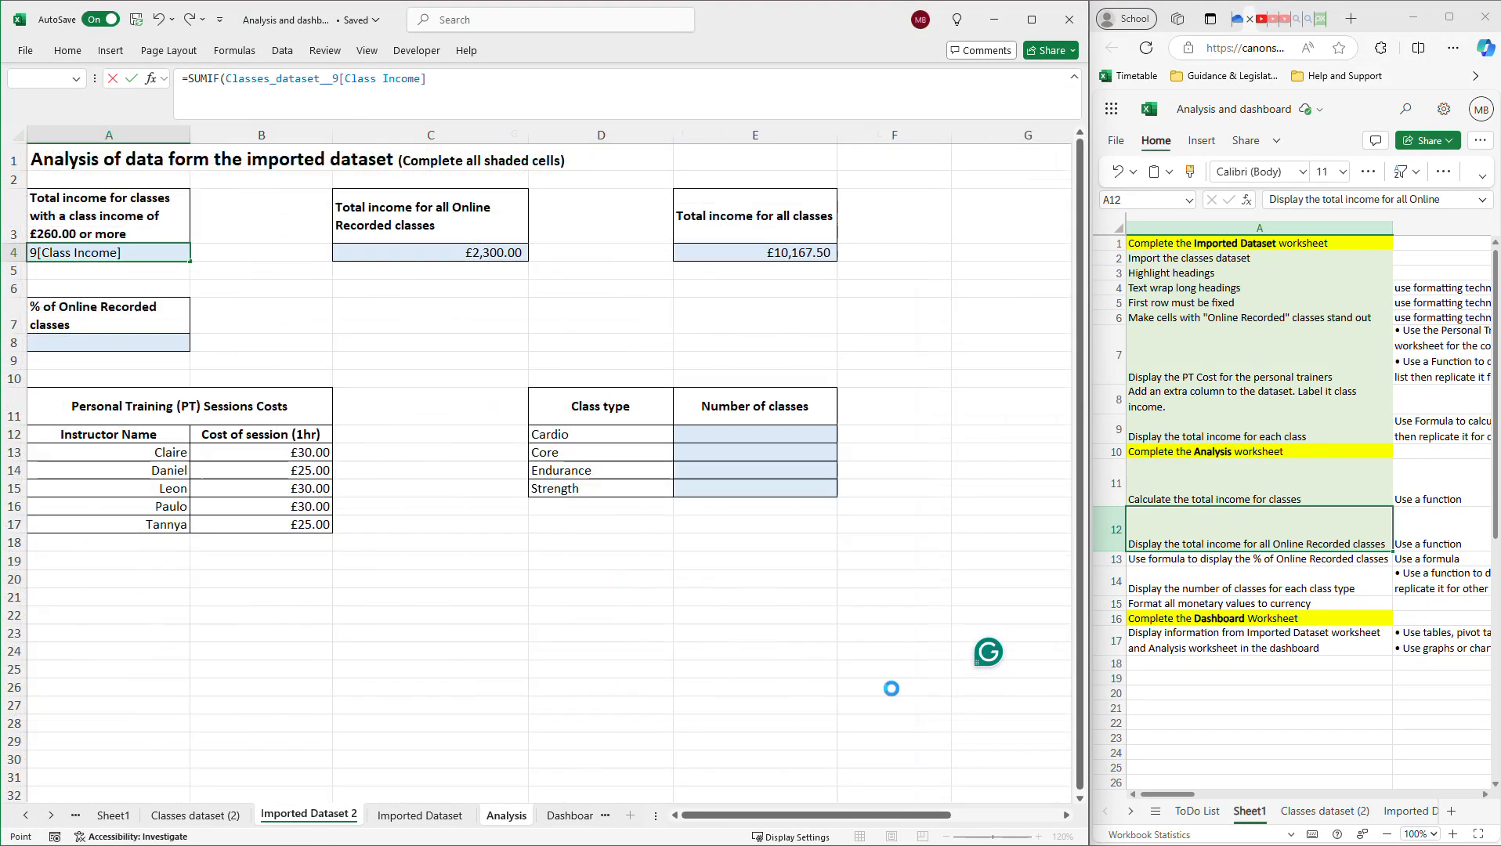
{"action": "key", "text": "Return"}
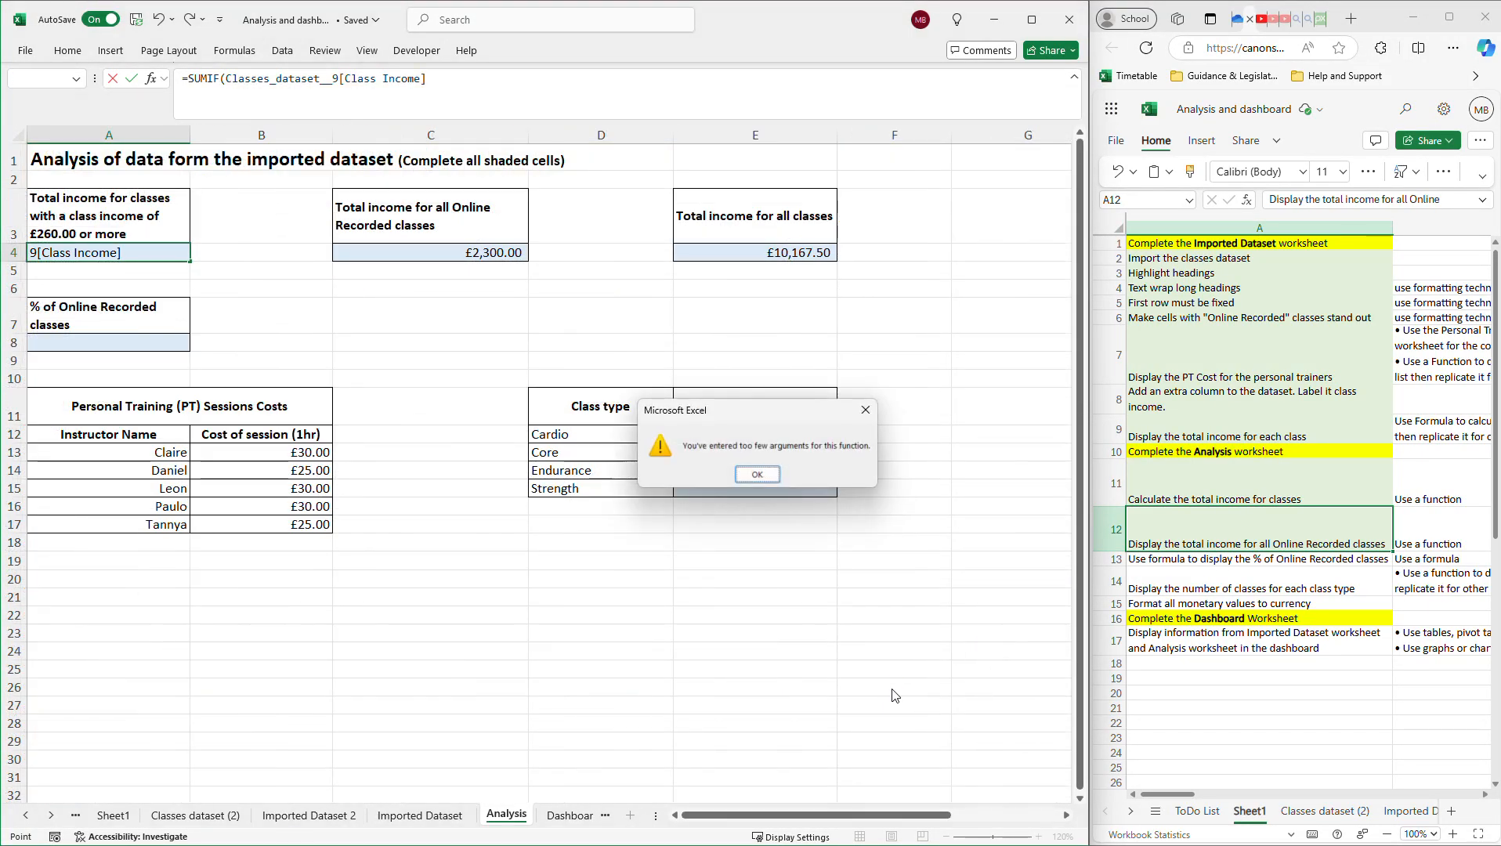
Complete A4 as =SUMIF(Class Income,">=260",Class Income), returning £5,420.00.
{"action": "left_click", "coordinate": [754, 476]}
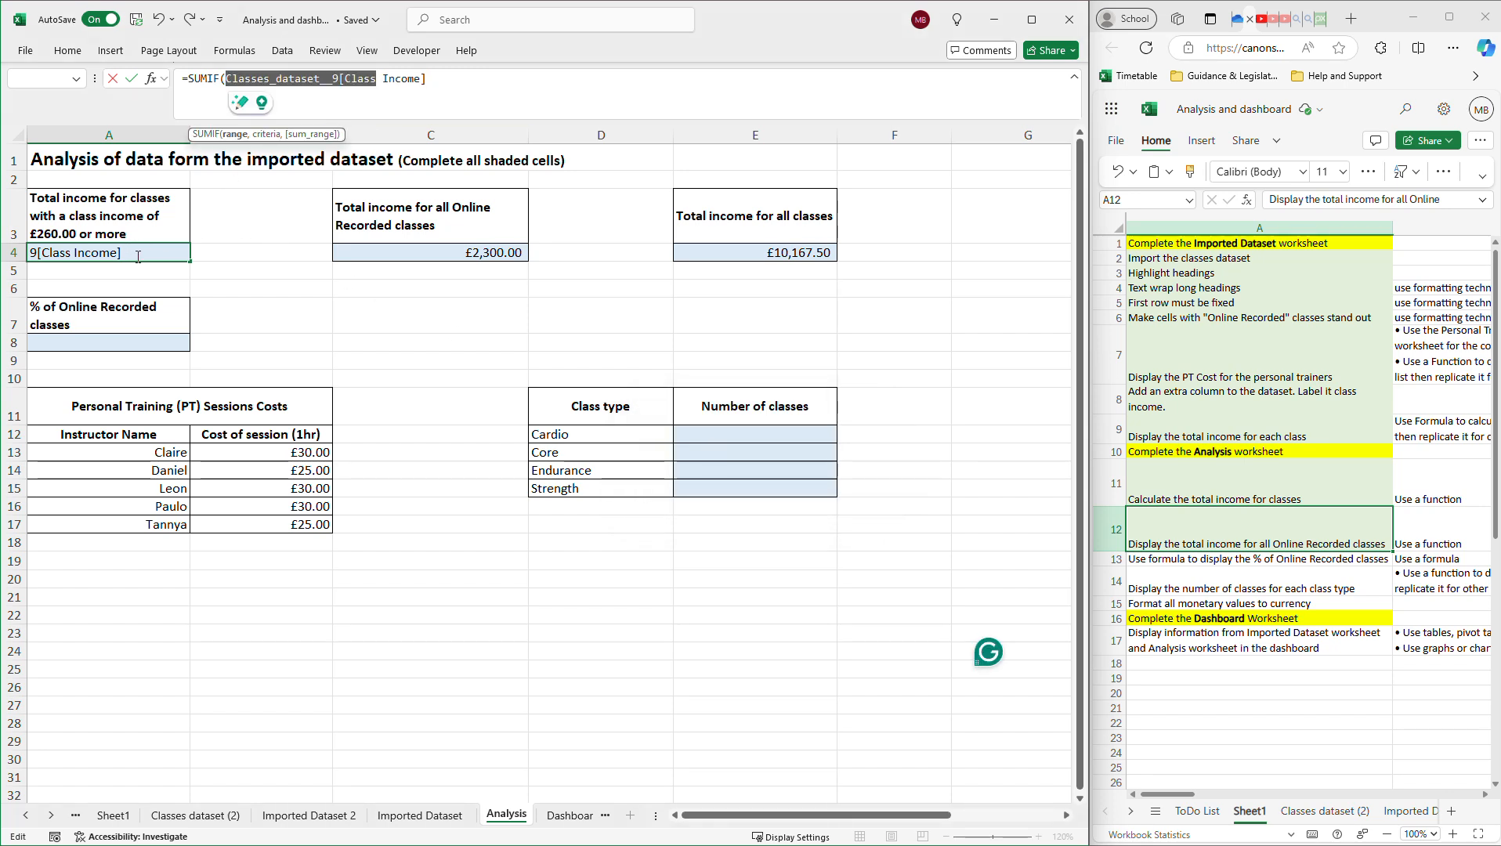
{"action": "left_click", "coordinate": [455, 95]}
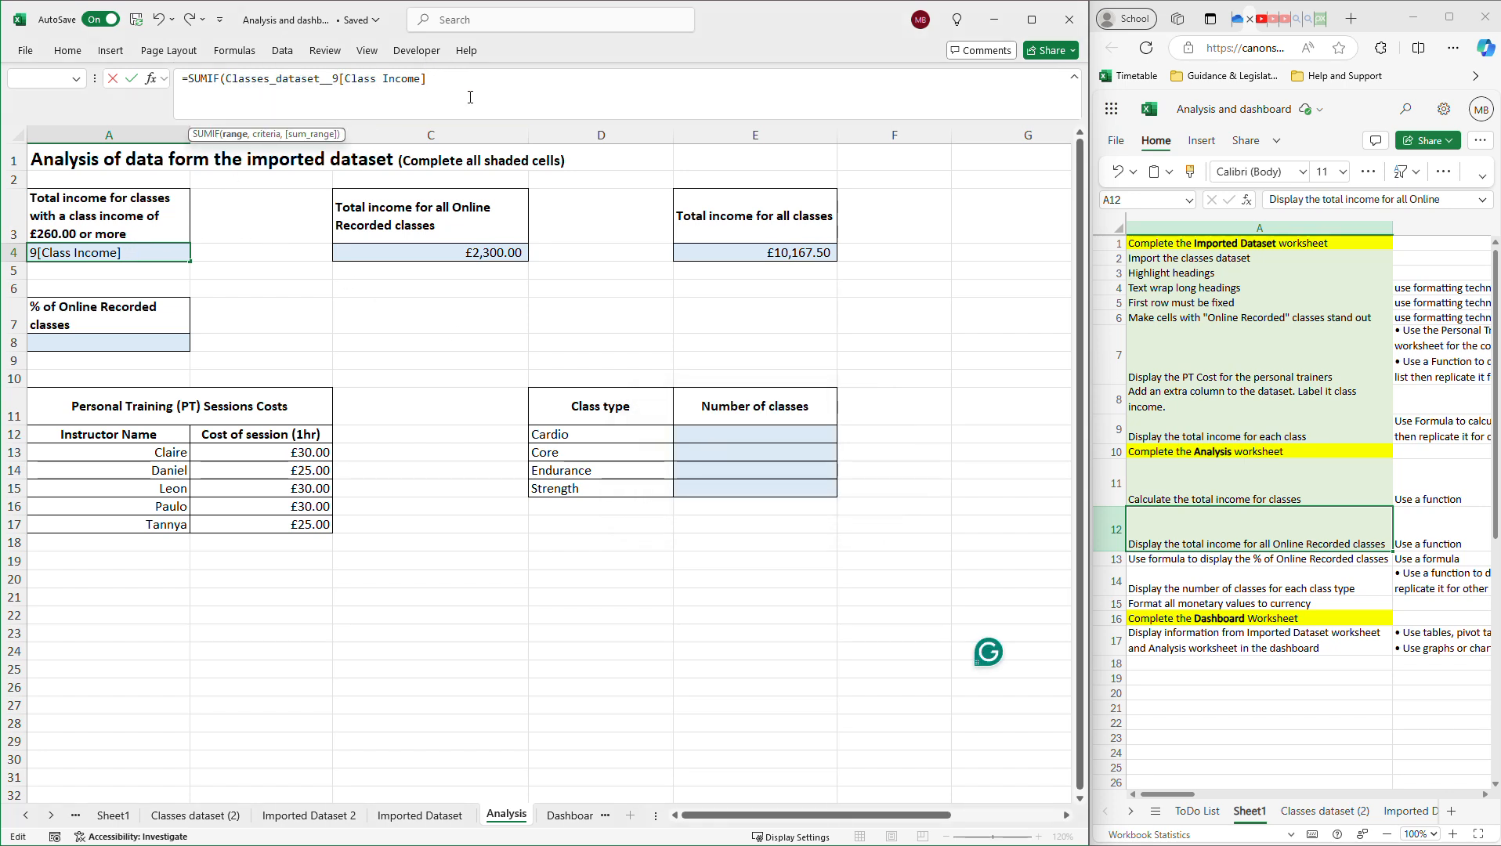
{"action": "type", "text": ",\">"}
{"action": "type", "text": "=260\""}
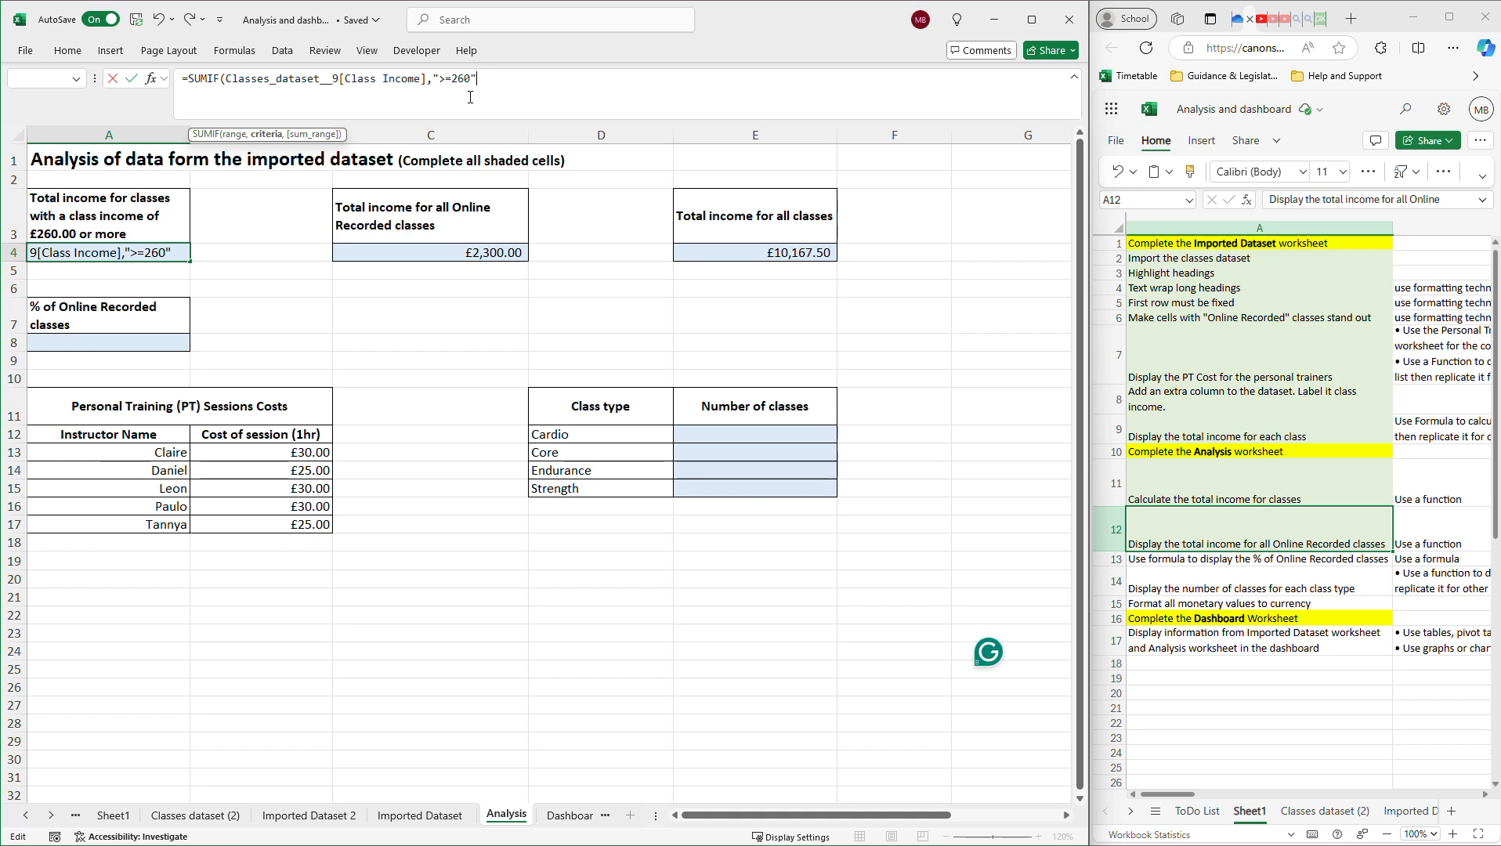
{"action": "type", "text": ","}
{"action": "left_click_drag", "start_coordinate": [426, 79], "coordinate": [228, 73]}
{"action": "key", "text": "ctrl+c"}
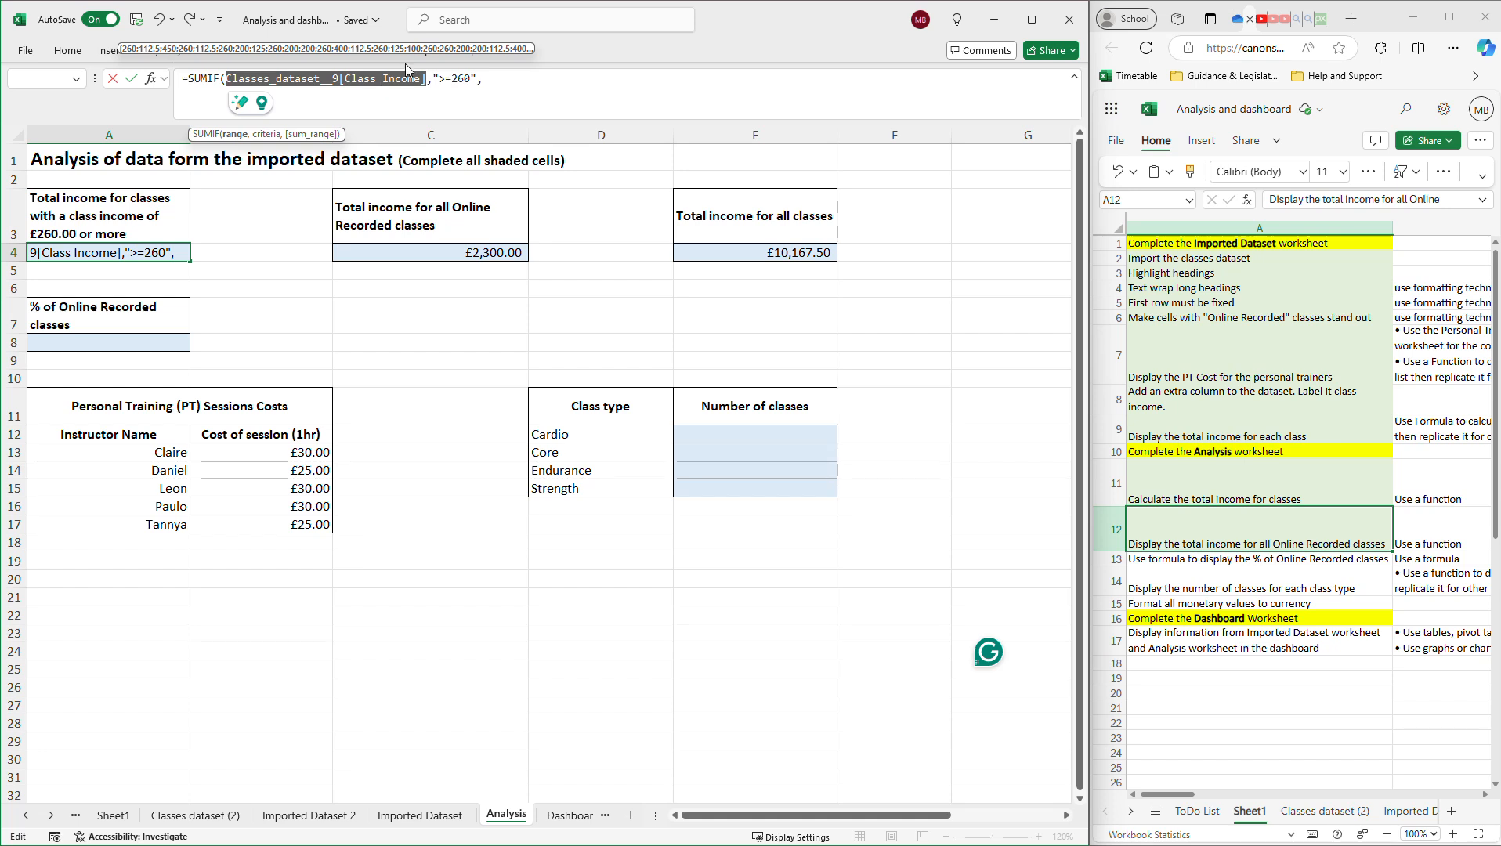
{"action": "left_click", "coordinate": [527, 76]}
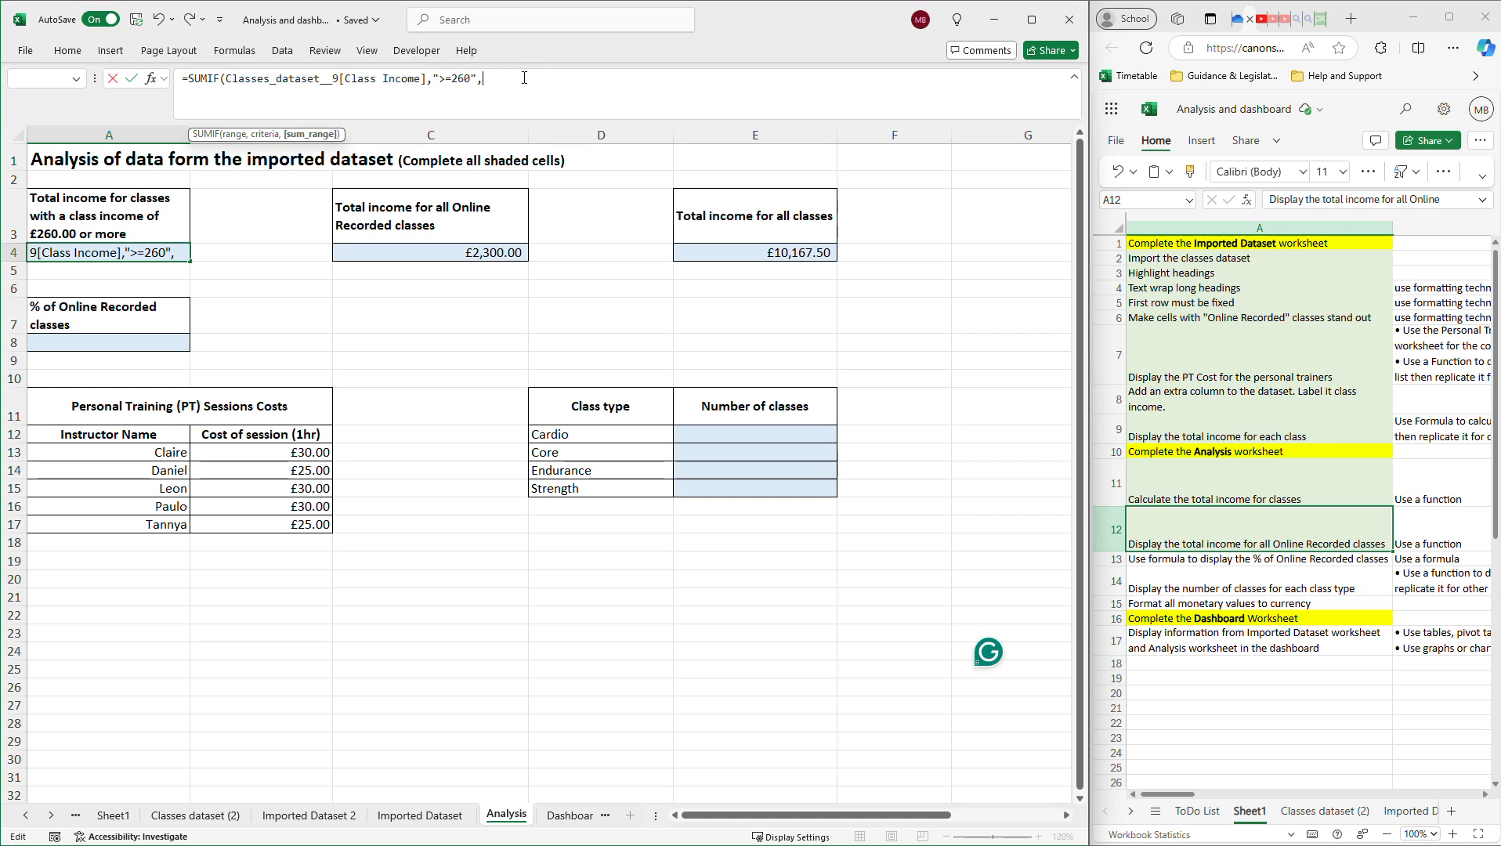
{"action": "key", "text": "ctrl+v"}
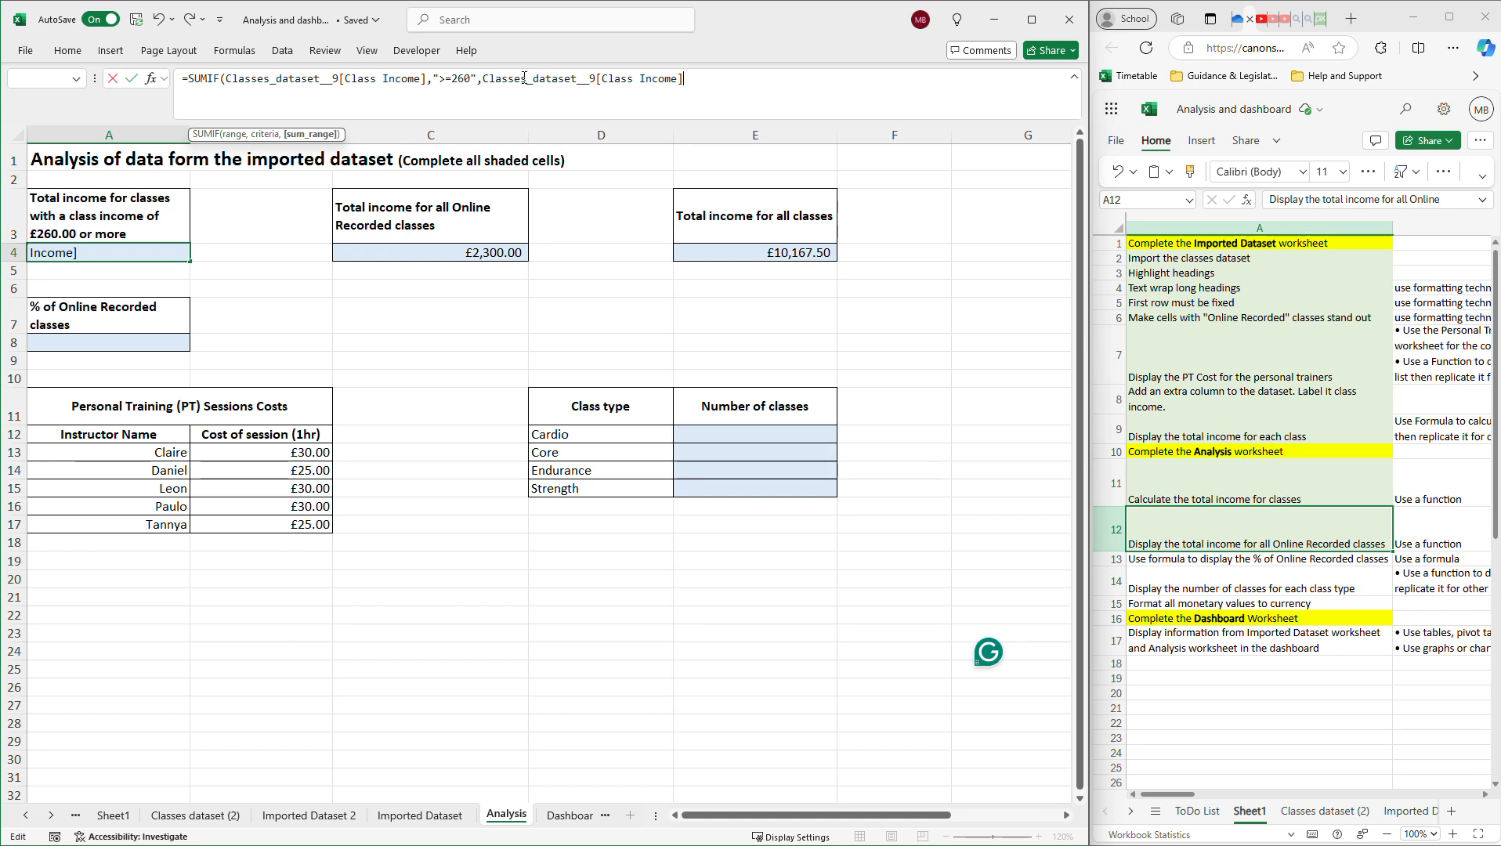
{"action": "type", "text": ")"}
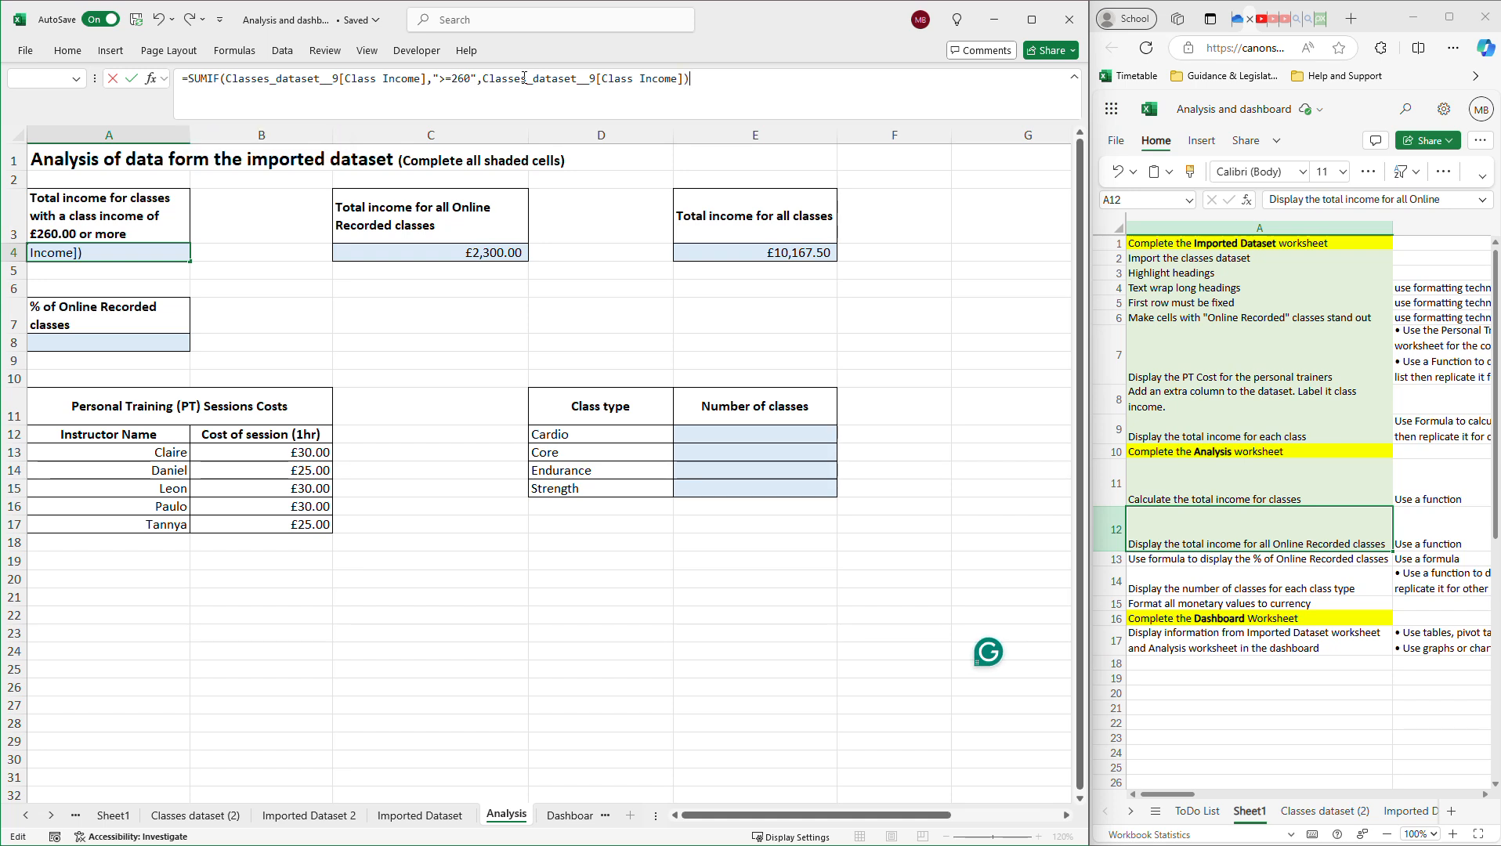
{"action": "key", "text": "Return"}
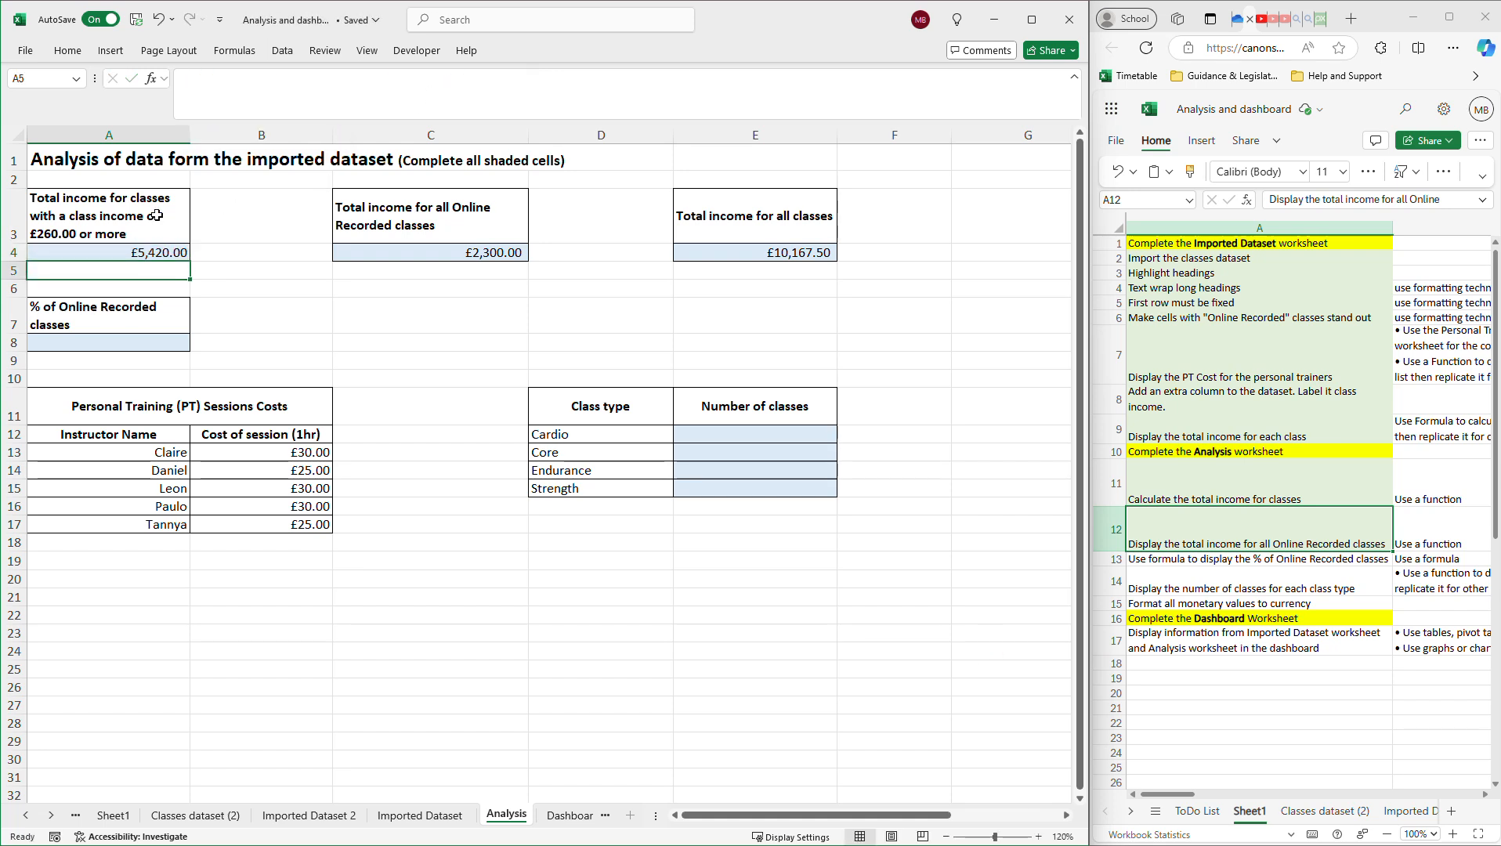
{"action": "left_click", "coordinate": [109, 255]}
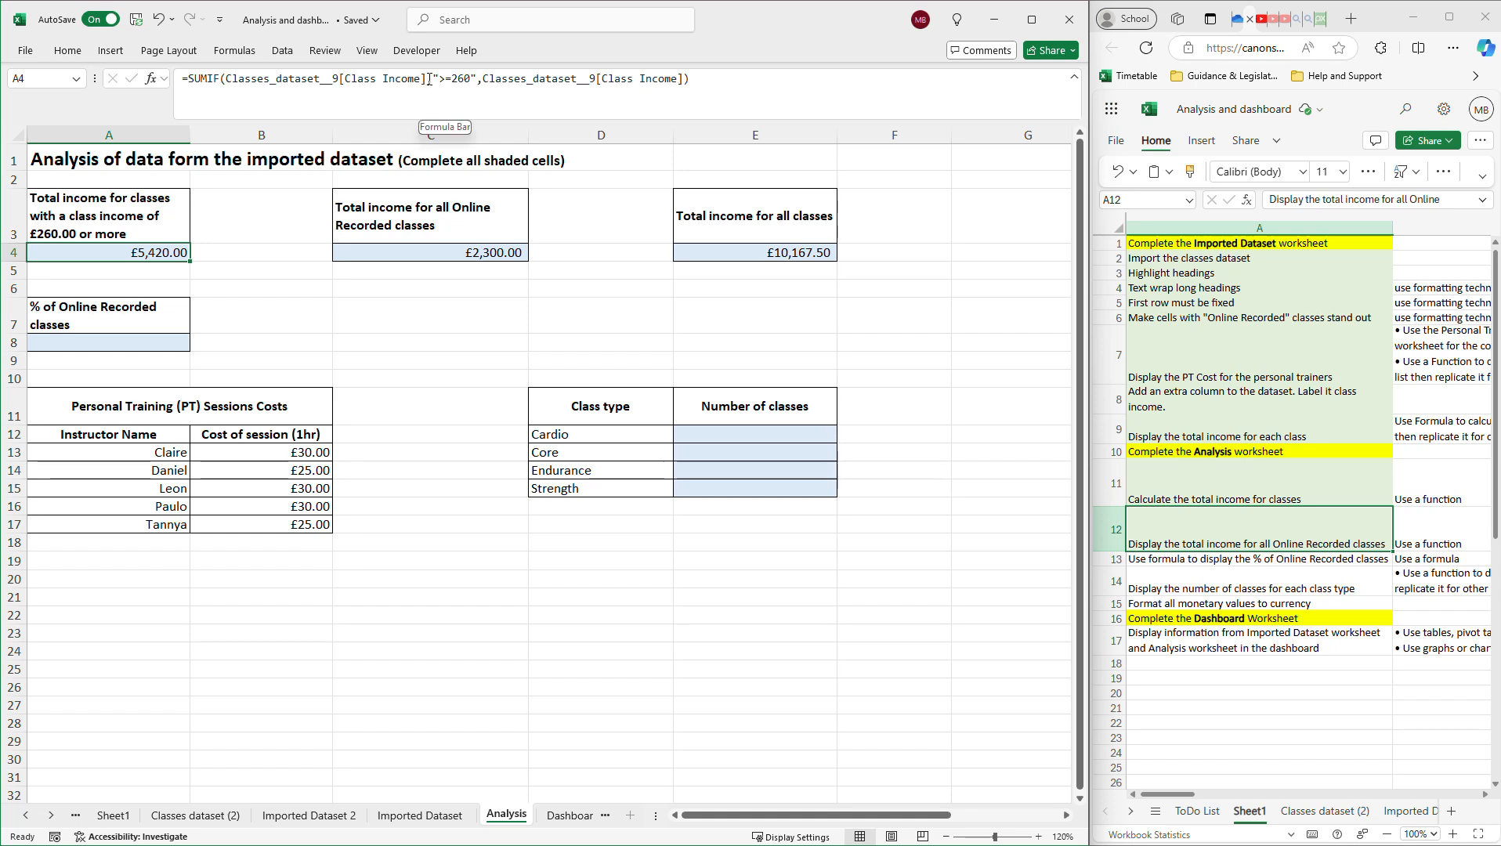
{"action": "left_click", "coordinate": [482, 84]}
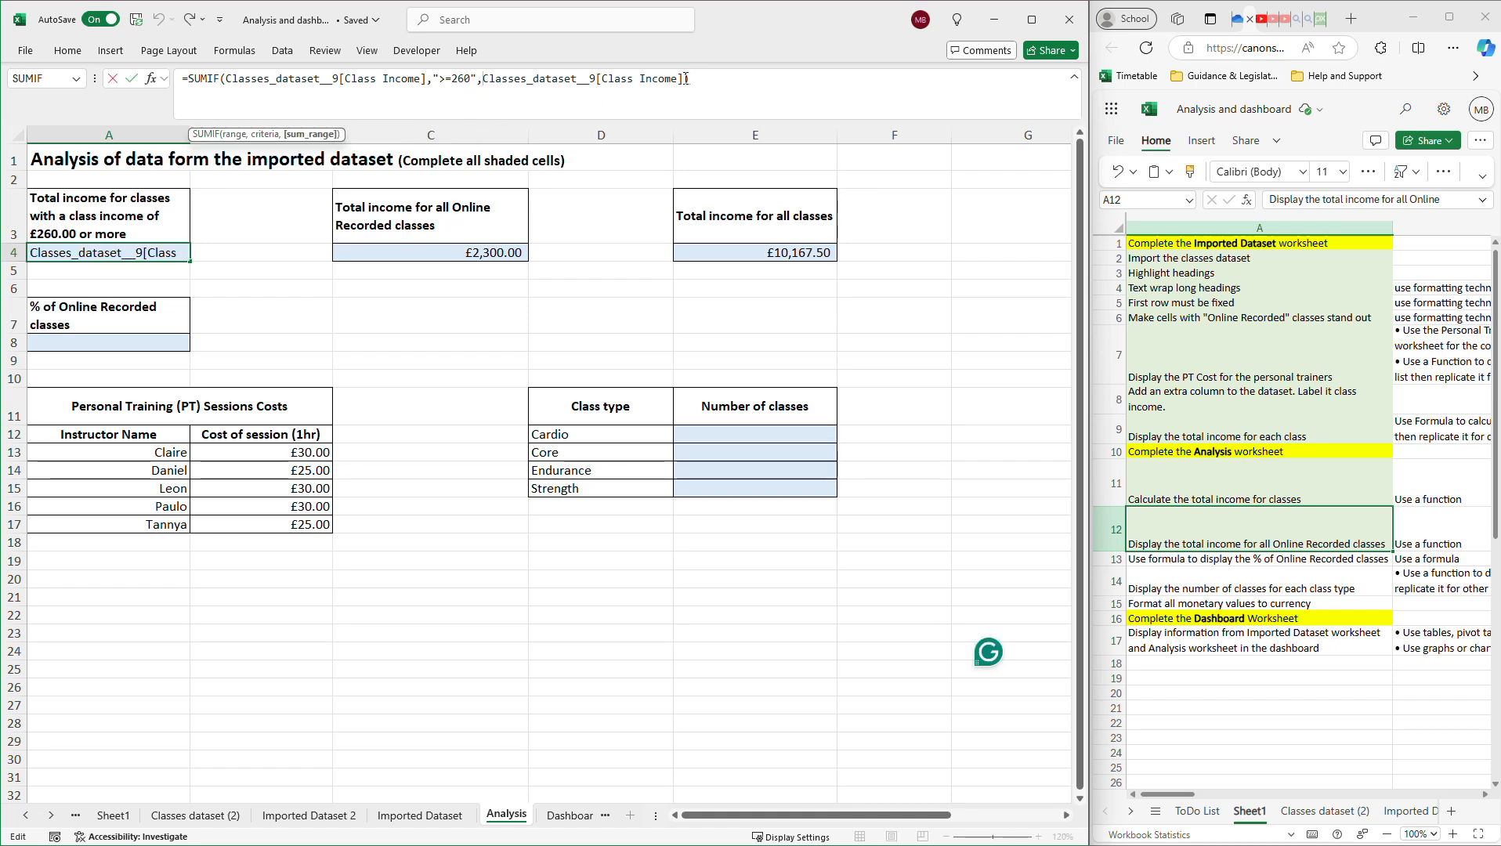
{"action": "left_click_drag", "start_coordinate": [685, 78], "coordinate": [485, 61]}
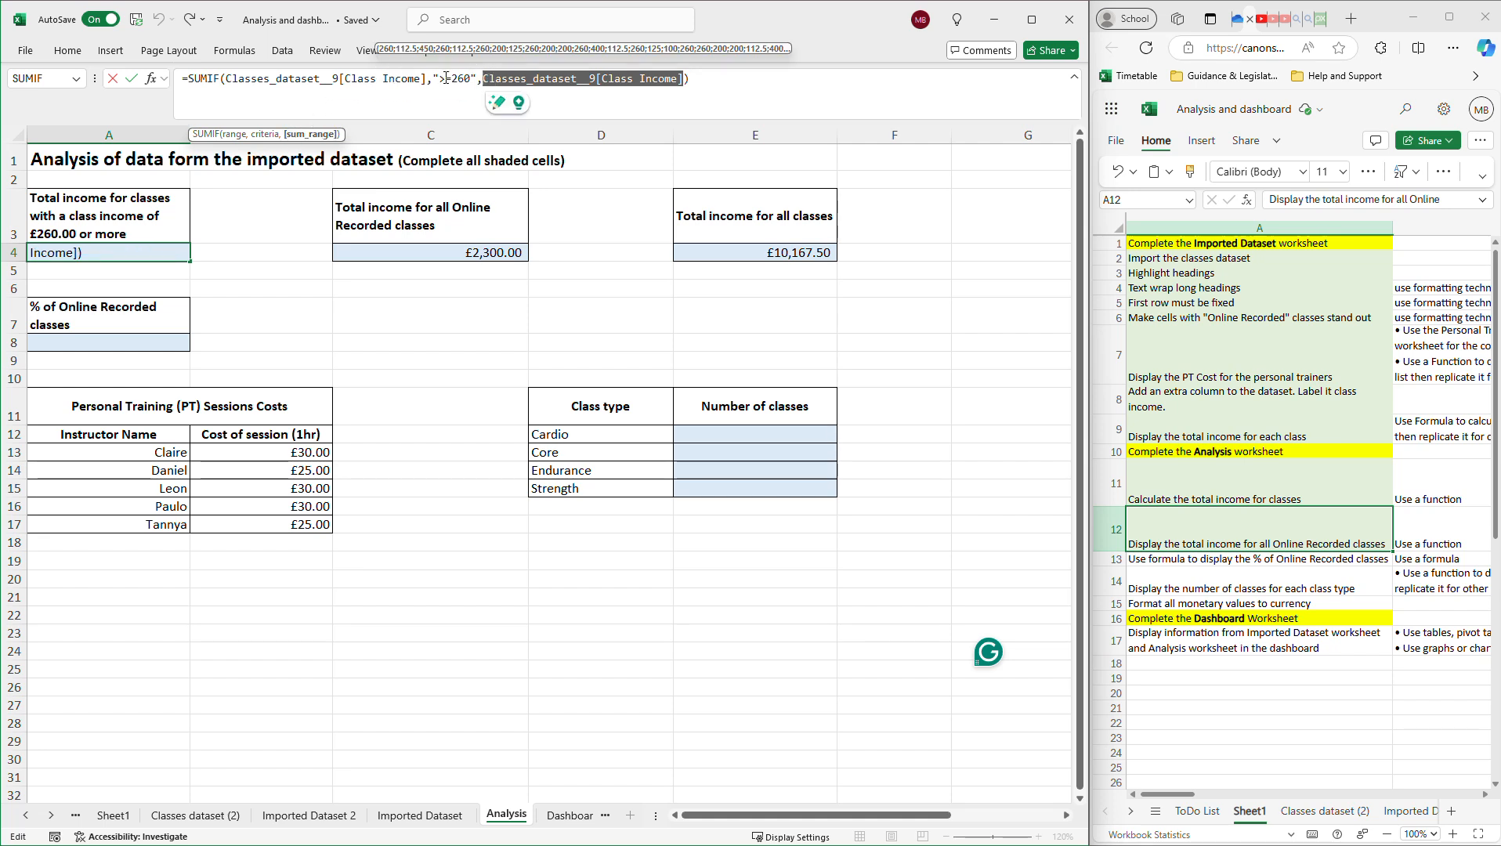
{"action": "left_click", "coordinate": [462, 76]}
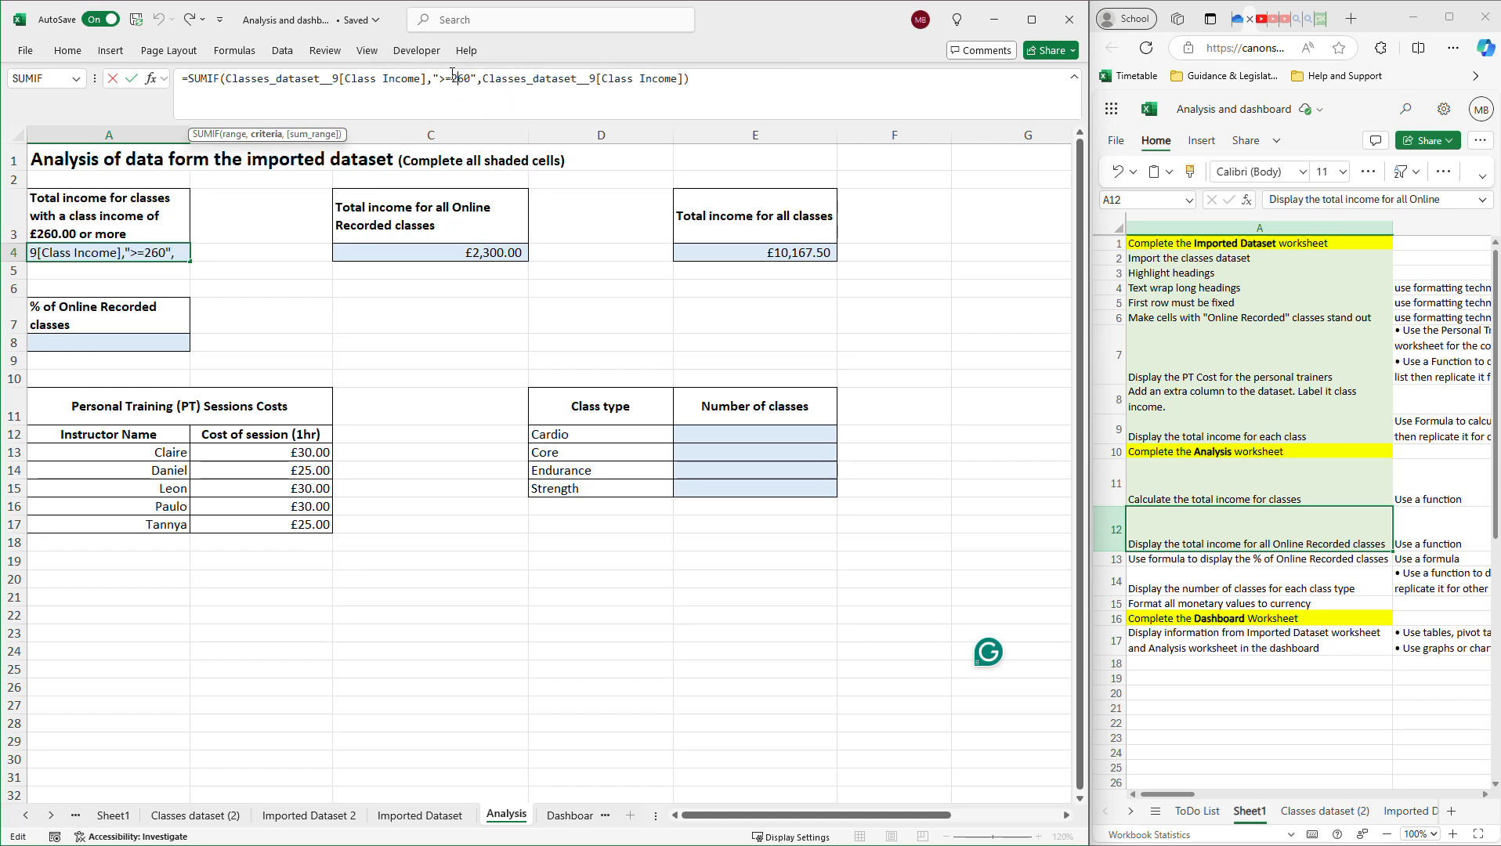
{"action": "left_click", "coordinate": [373, 76]}
{"action": "left_click", "coordinate": [747, 84]}
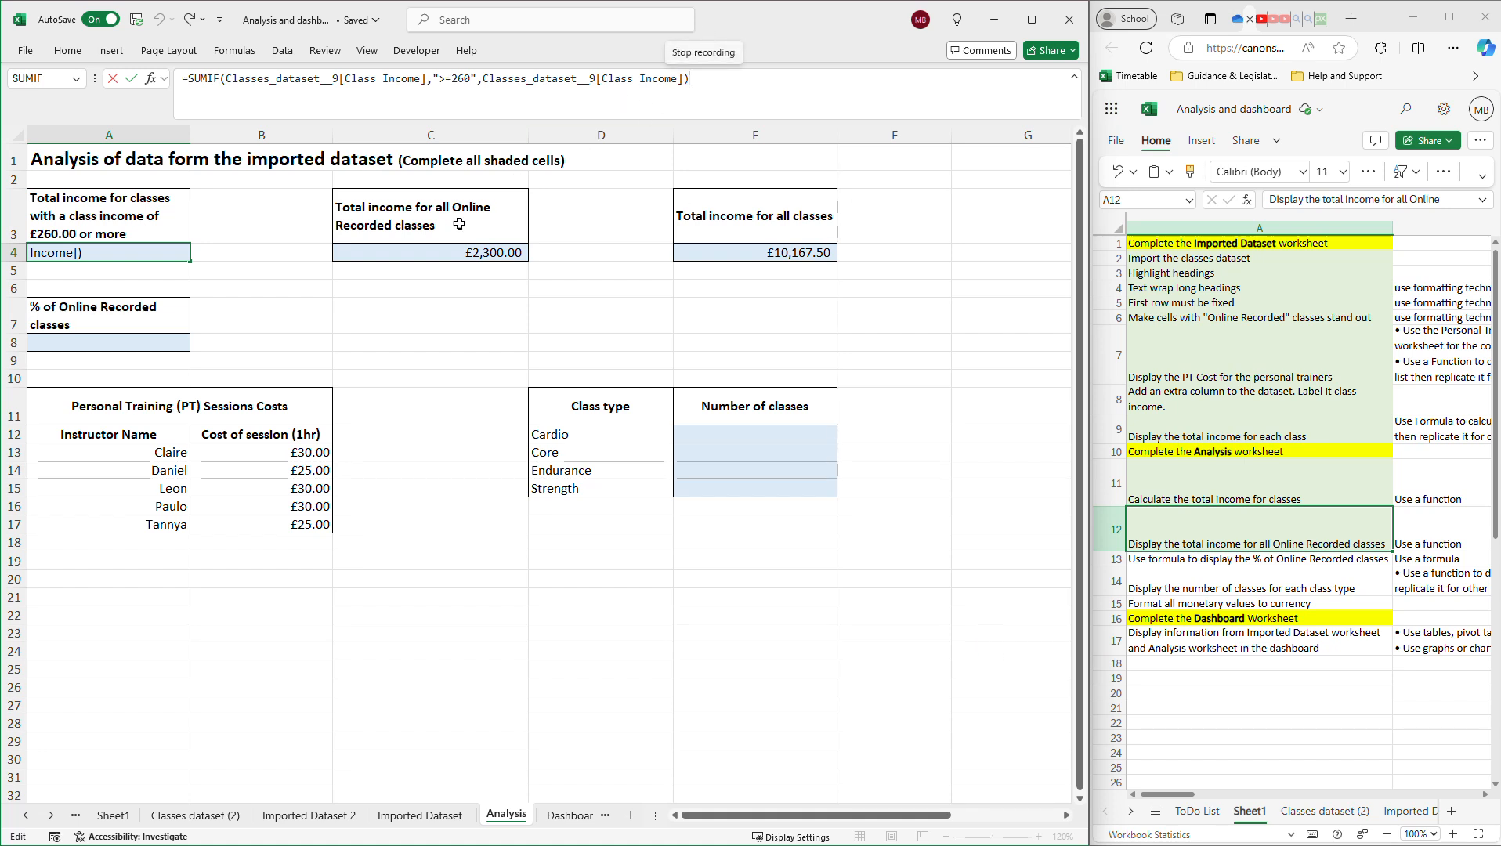
{"action": "left_click", "coordinate": [157, 255]}
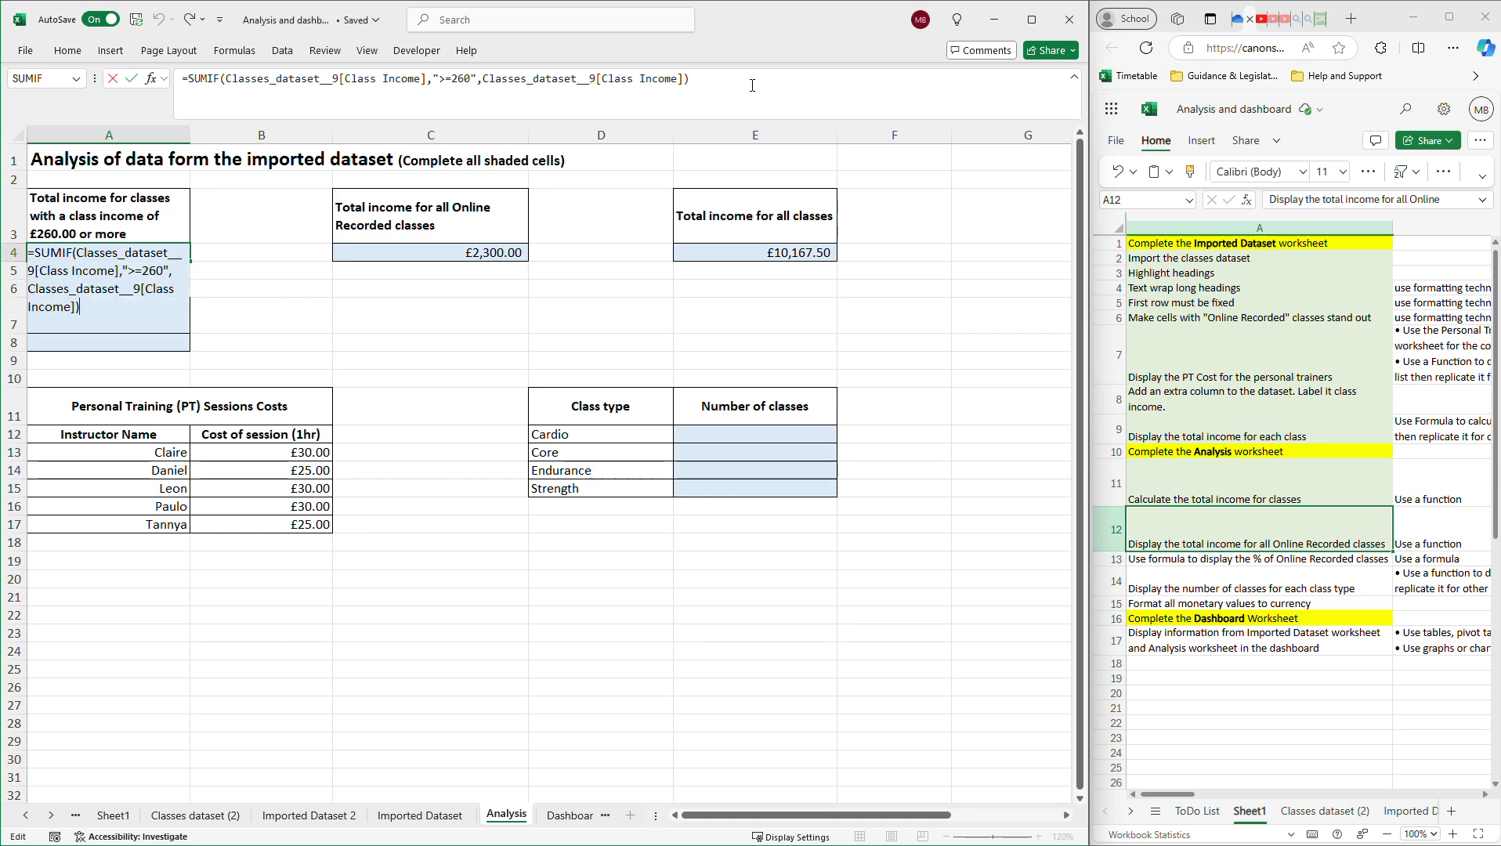
{"action": "key", "text": "Return"}
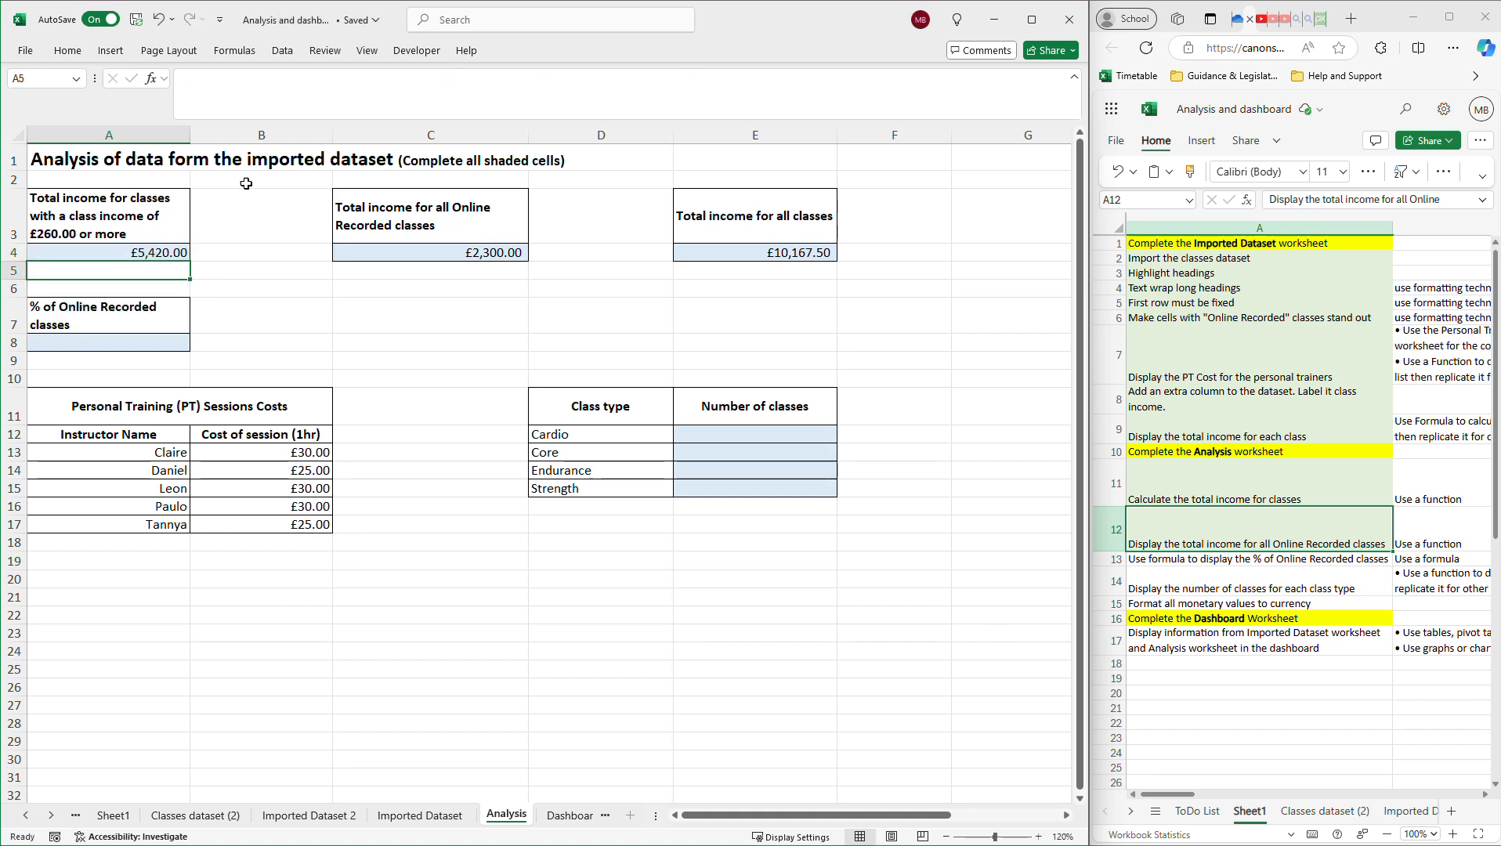
{"action": "left_click", "coordinate": [229, 290]}
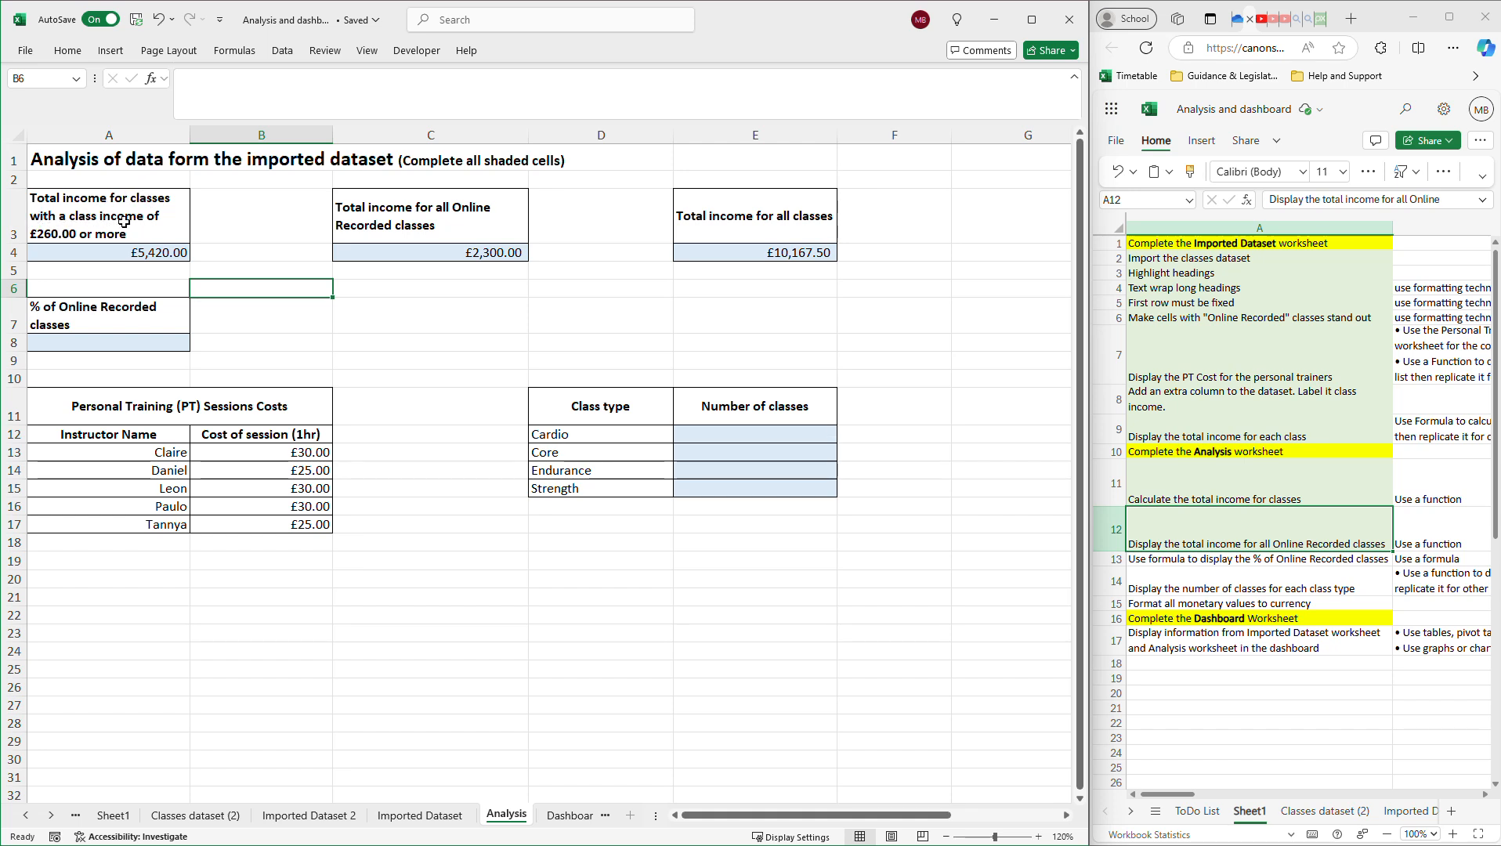
{"action": "left_click", "coordinate": [165, 253]}
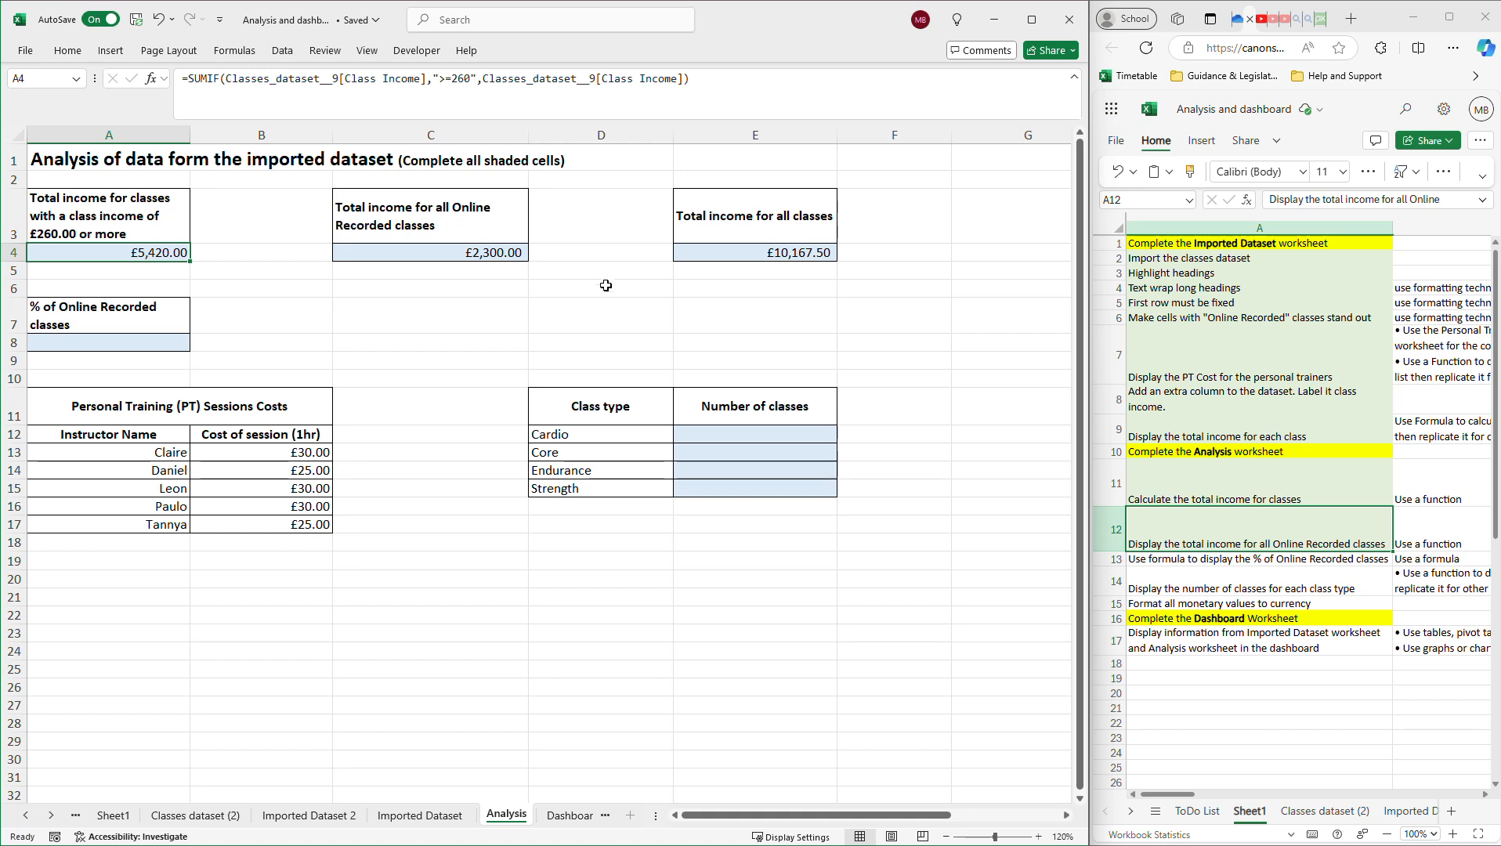